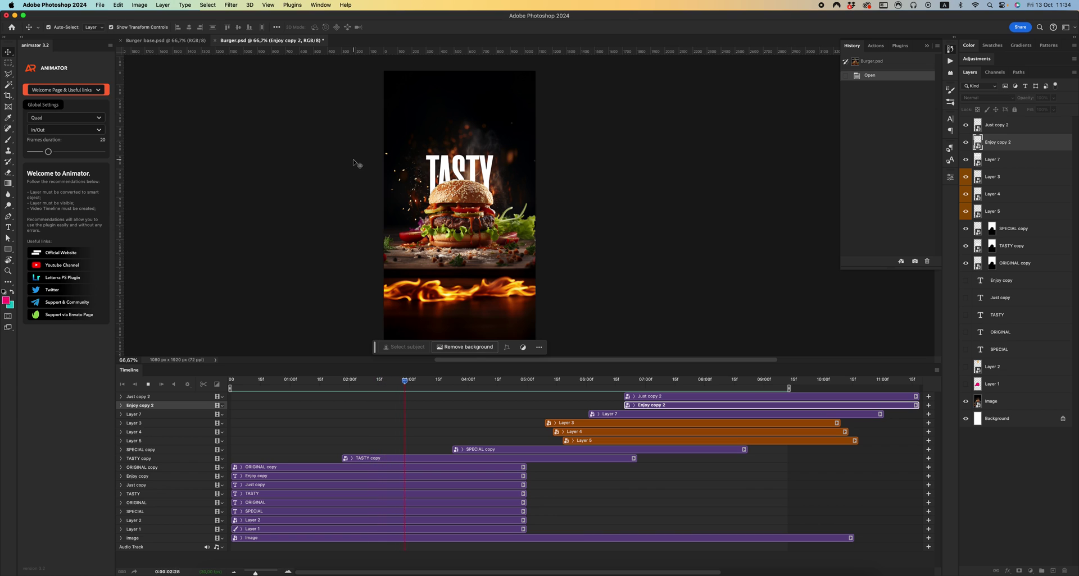
# Switch to the Burger base.psd document and show only the ORIGINAL text layer over the burger image
pyautogui.scroll(-3, 357, 162)
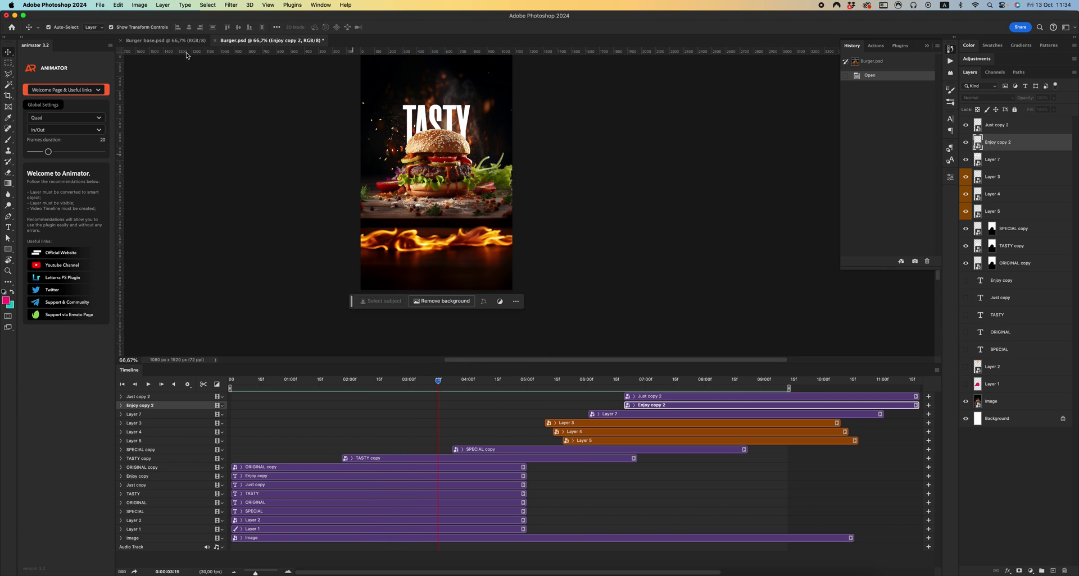
pyautogui.click(167, 39)
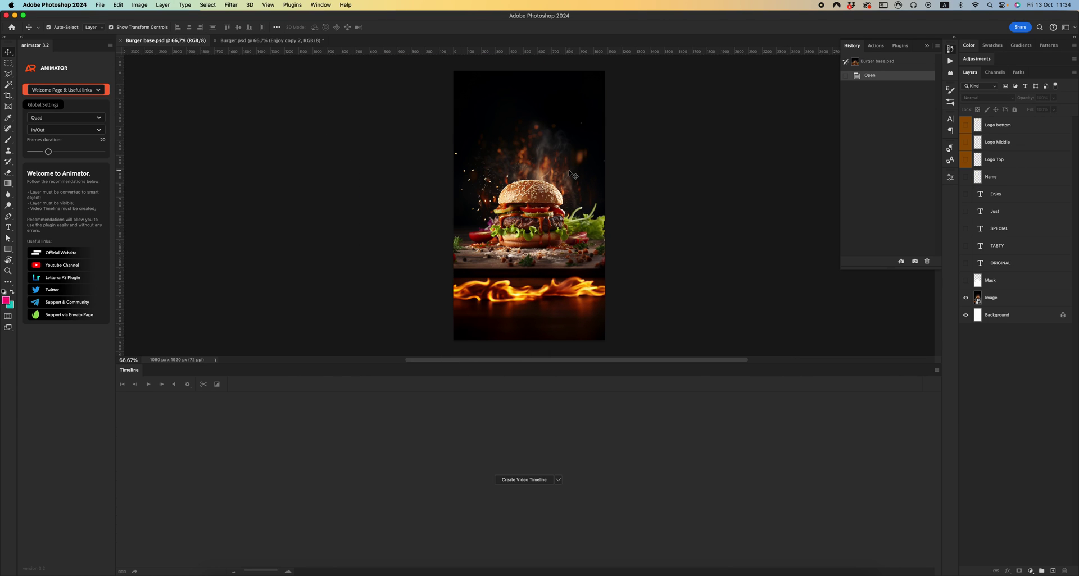
pyautogui.moveTo(966, 272); pyautogui.dragTo(970, 223)
pyautogui.moveTo(967, 141); pyautogui.dragTo(965, 217)
pyautogui.click(965, 229)
pyautogui.click(965, 245)
pyautogui.click(1005, 264)
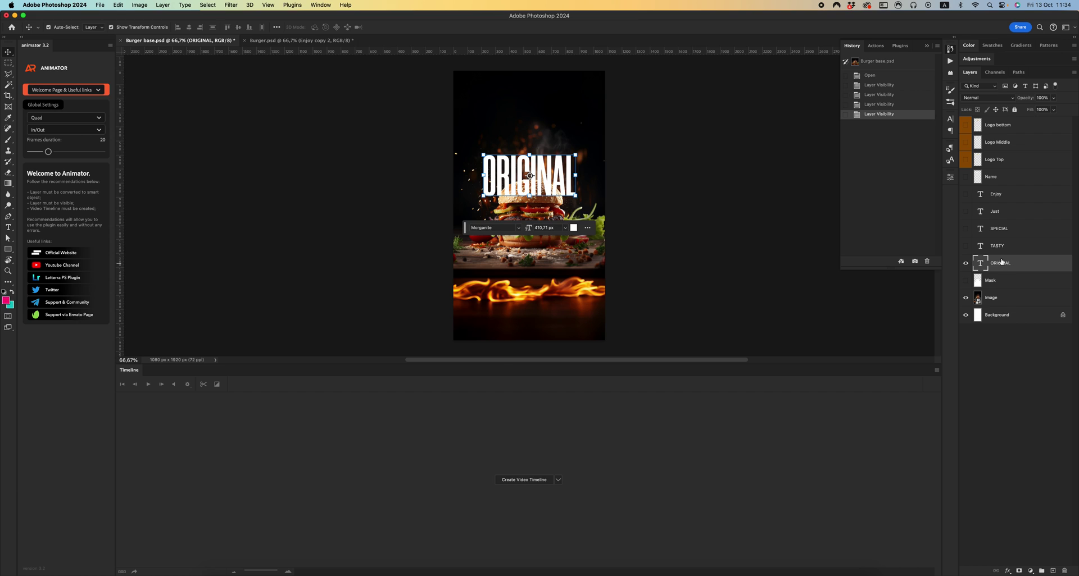
# Preview the TASTY, SPECIAL, and Just and Enjoy text layers in turn, hiding each again
pyautogui.click(966, 263)
pyautogui.click(966, 247)
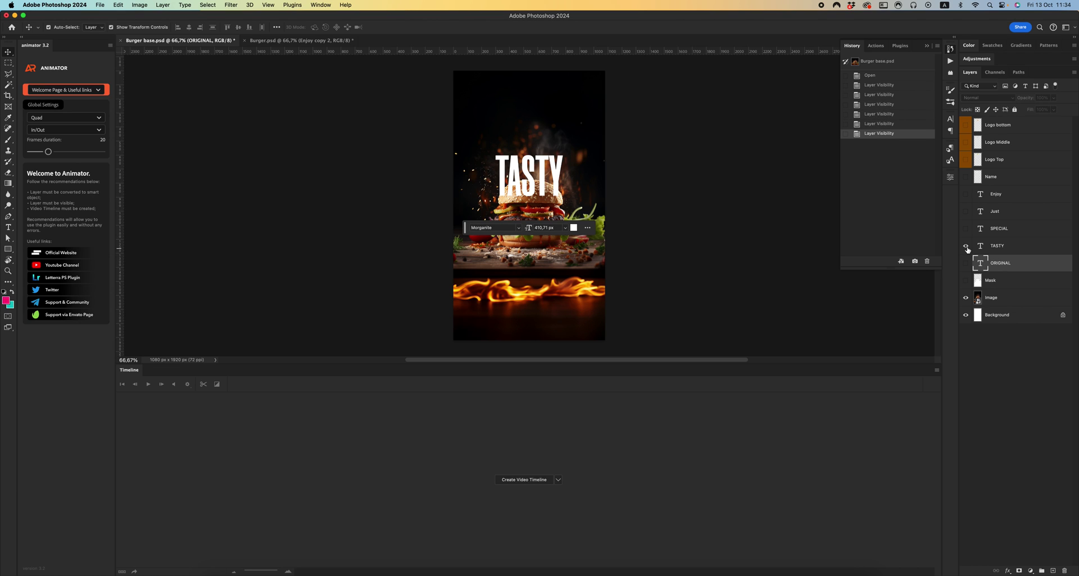
pyautogui.click(966, 247)
pyautogui.click(966, 229)
pyautogui.click(965, 229)
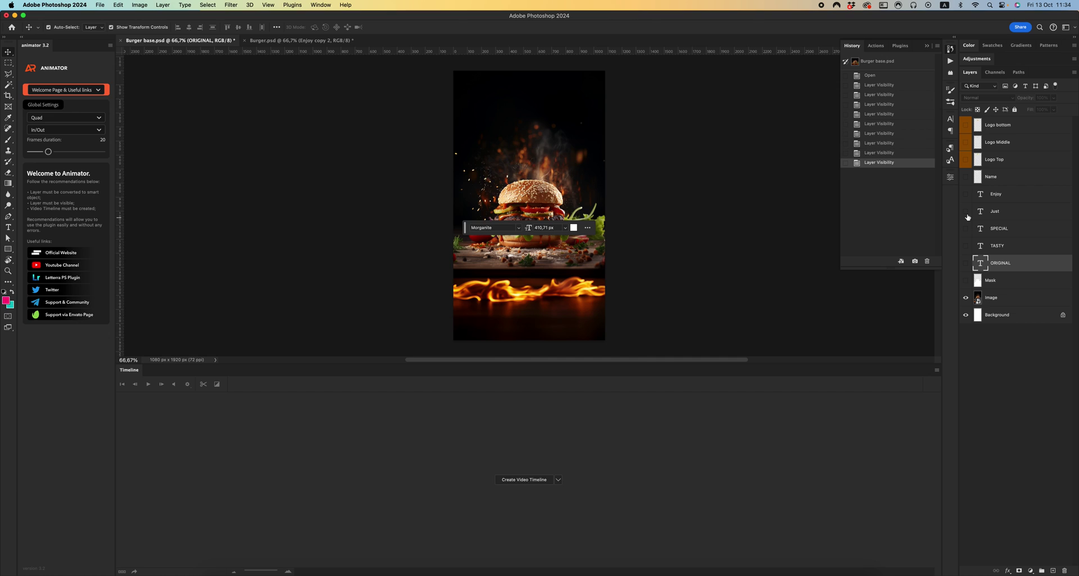
pyautogui.click(965, 211)
pyautogui.click(966, 194)
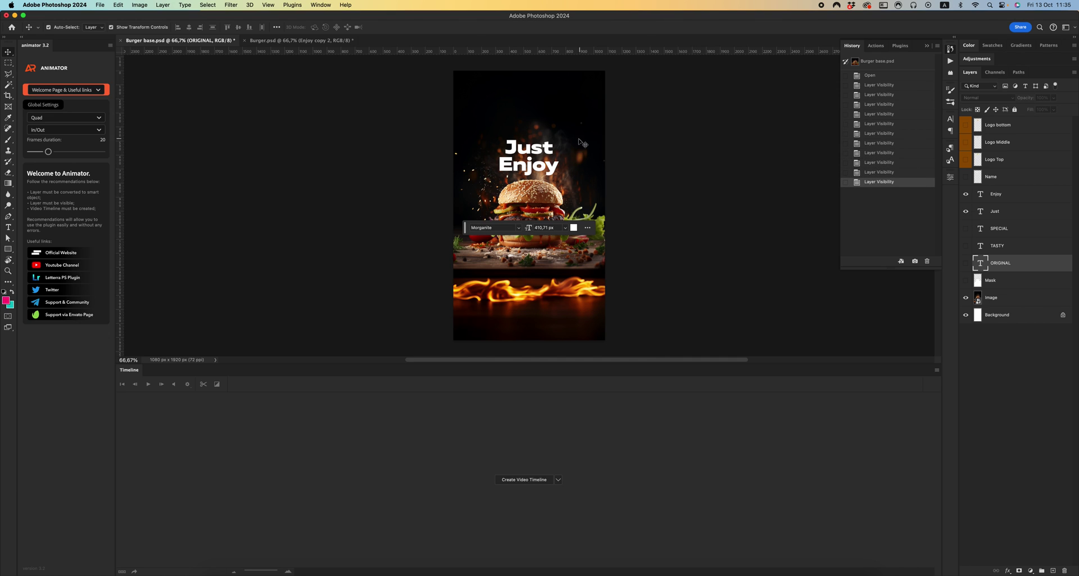
pyautogui.click(966, 211)
pyautogui.click(966, 194)
# Preview the Name, Logo Top, Logo Middle and Logo bottom layers, then hide them again
pyautogui.click(965, 177)
pyautogui.click(965, 160)
pyautogui.click(966, 142)
pyautogui.click(965, 124)
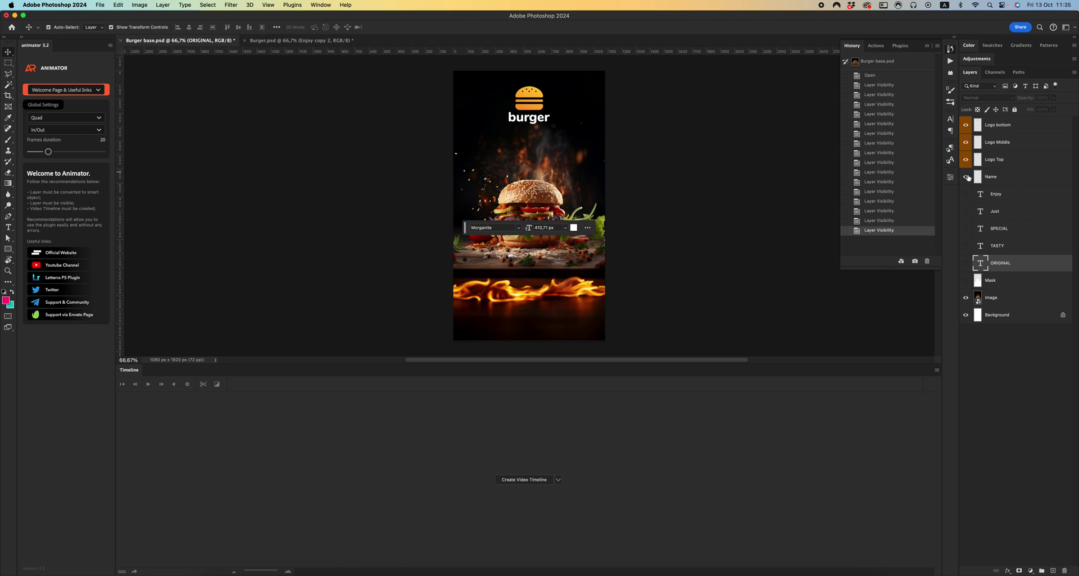
pyautogui.click(969, 133)
pyautogui.hscroll(2, 616, 216)
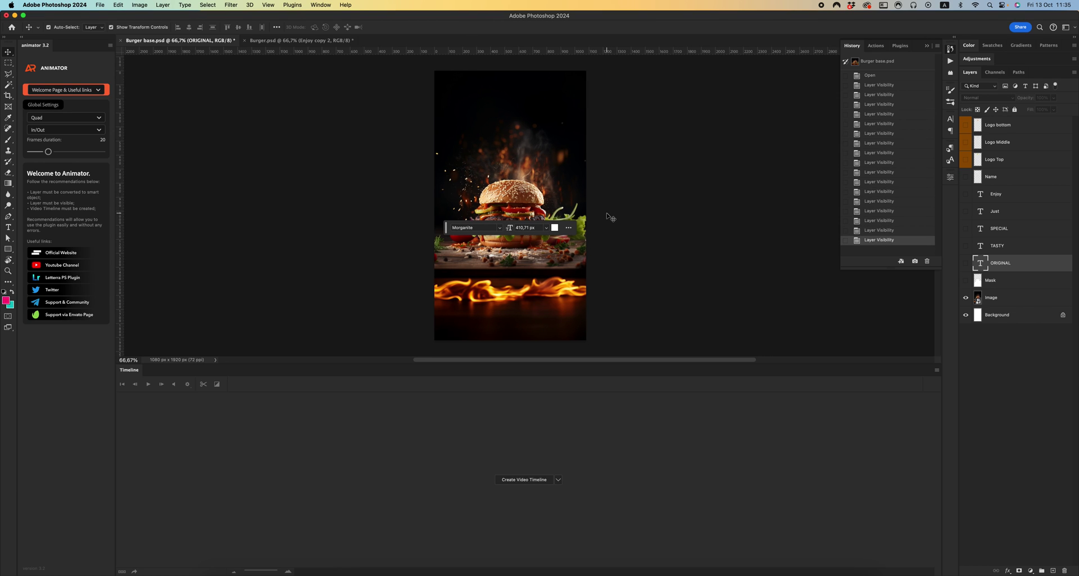
pyautogui.hscroll(-2, 609, 218)
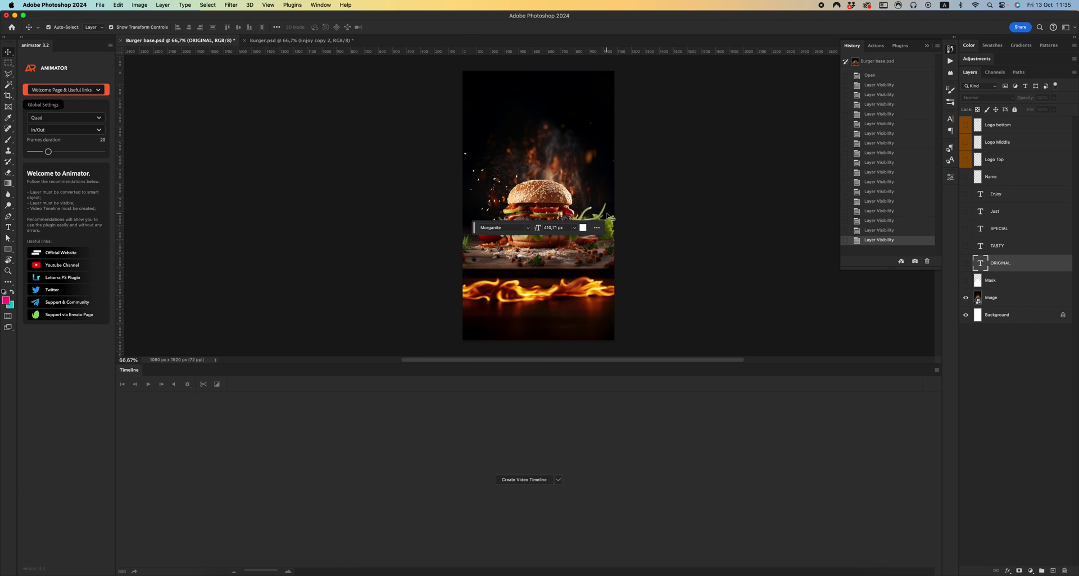
# Create a video timeline for the document and confirm a timeline frame rate of 30 fps
pyautogui.click(528, 481)
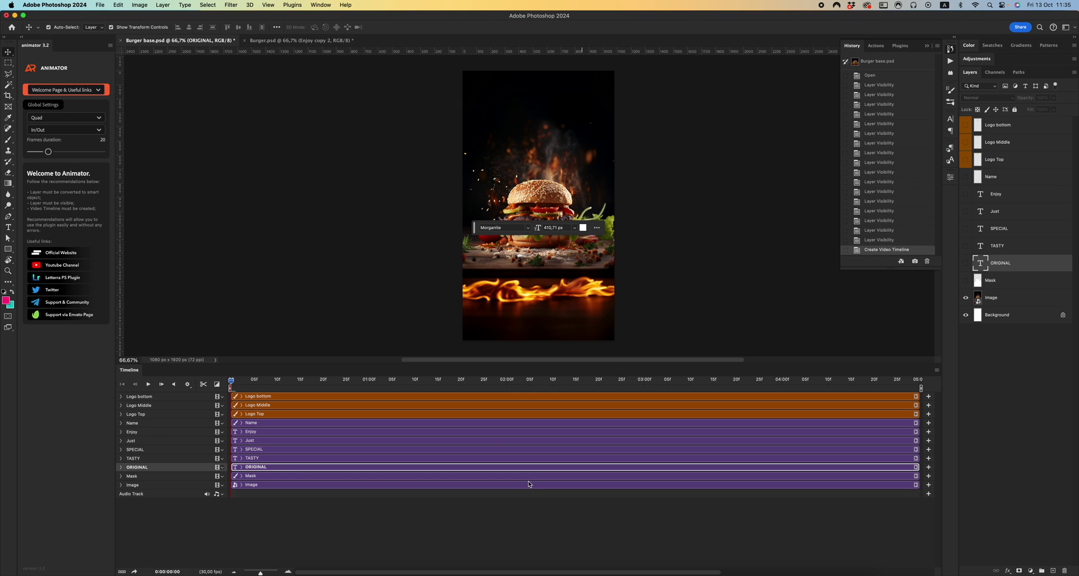
pyautogui.click(937, 370)
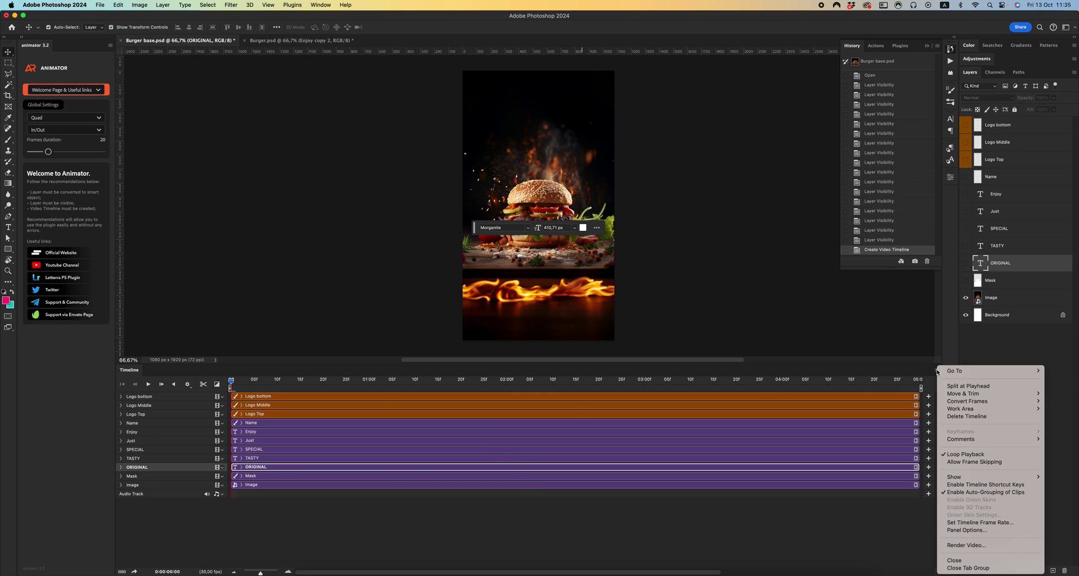
pyautogui.click(971, 523)
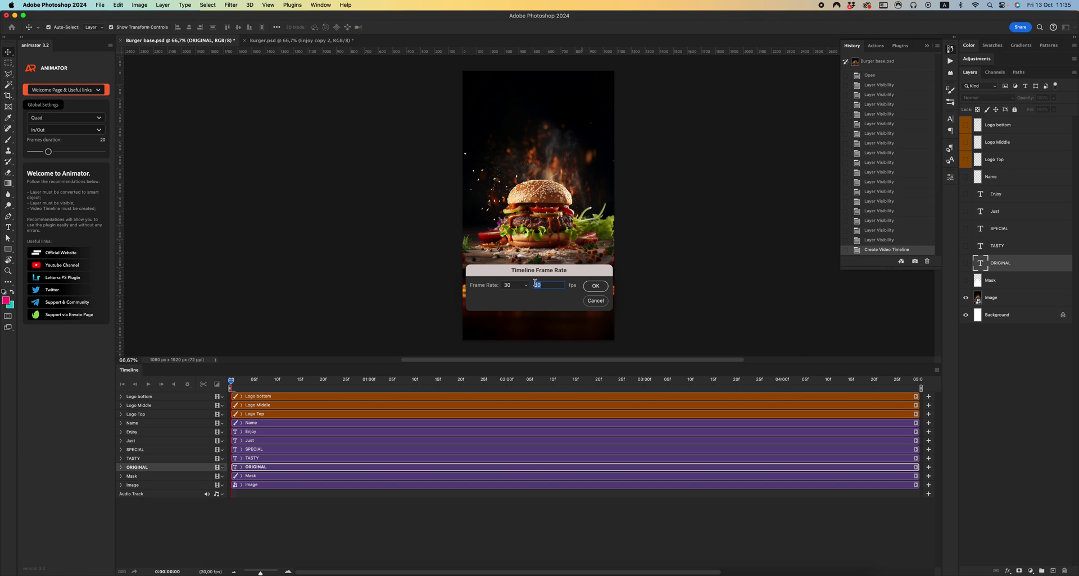
pyautogui.click(595, 287)
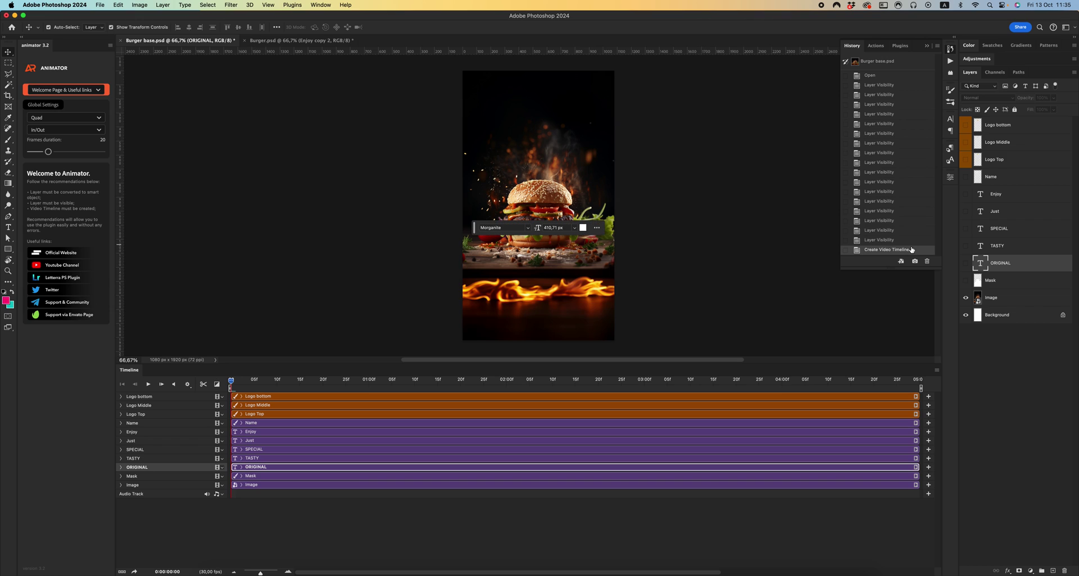
# Make all text layers, the Name layer and the three logo layers visible, leaving Mask hidden
pyautogui.click(965, 263)
pyautogui.click(965, 245)
pyautogui.click(966, 229)
pyautogui.click(965, 211)
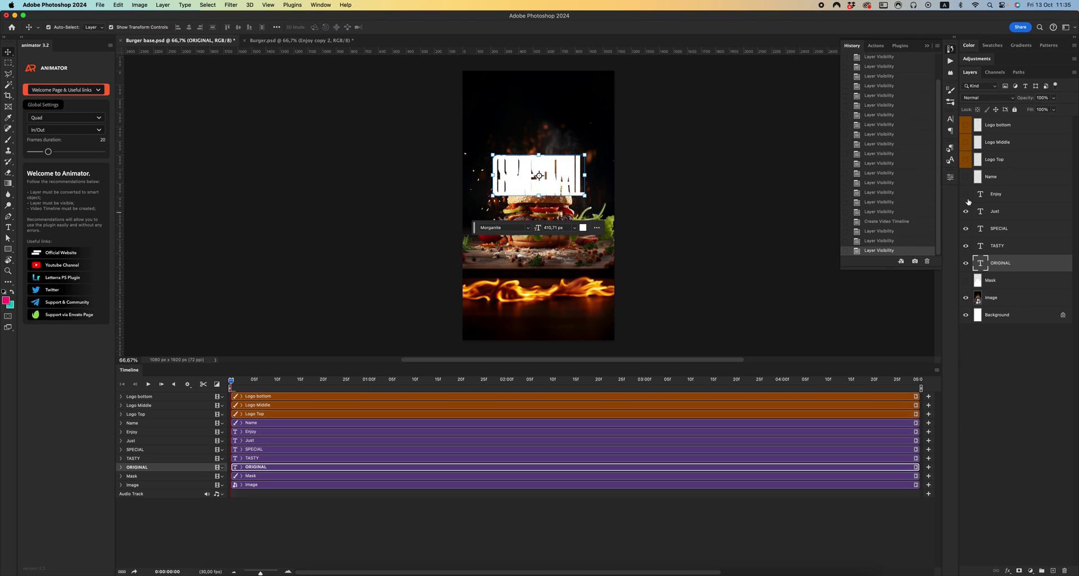
pyautogui.click(966, 194)
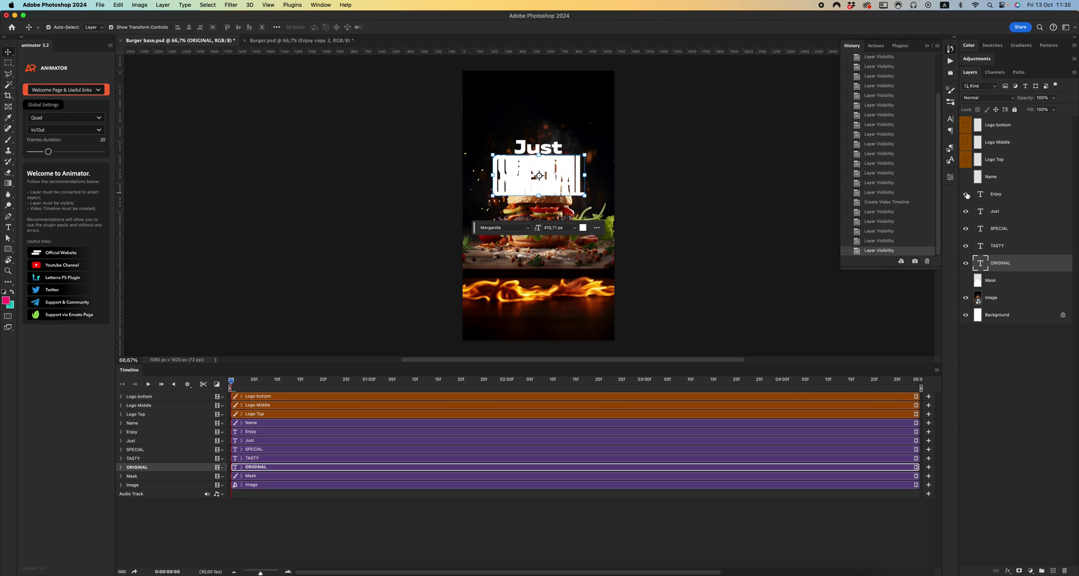
pyautogui.click(965, 228)
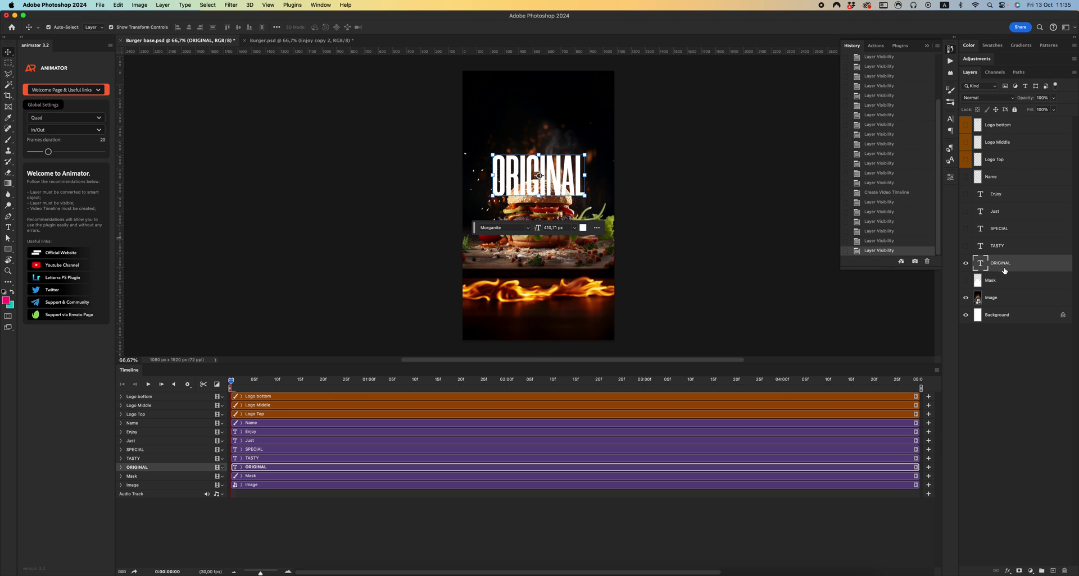
pyautogui.moveTo(963, 247); pyautogui.dragTo(967, 177)
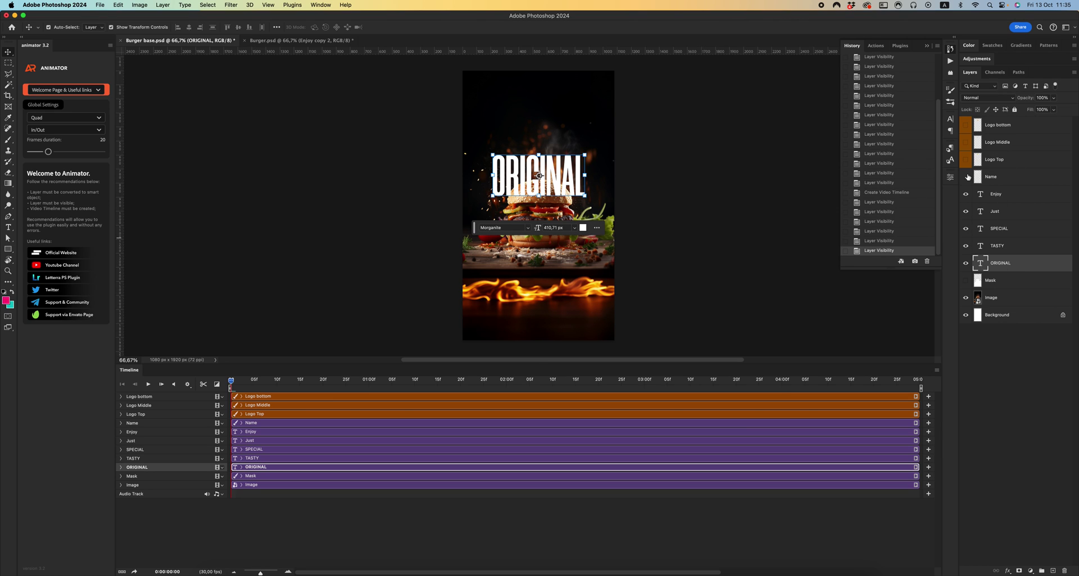
# Convert the ORIGINAL, TASTY and SPECIAL text layers to individual smart objects
pyautogui.rightClick(1004, 263)
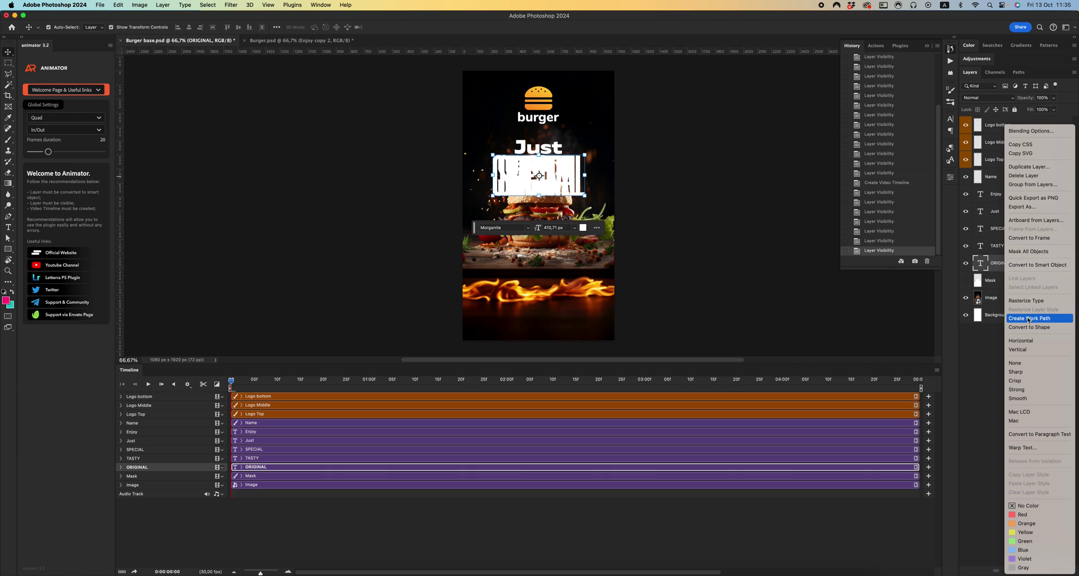
pyautogui.click(1037, 264)
pyautogui.rightClick(1010, 246)
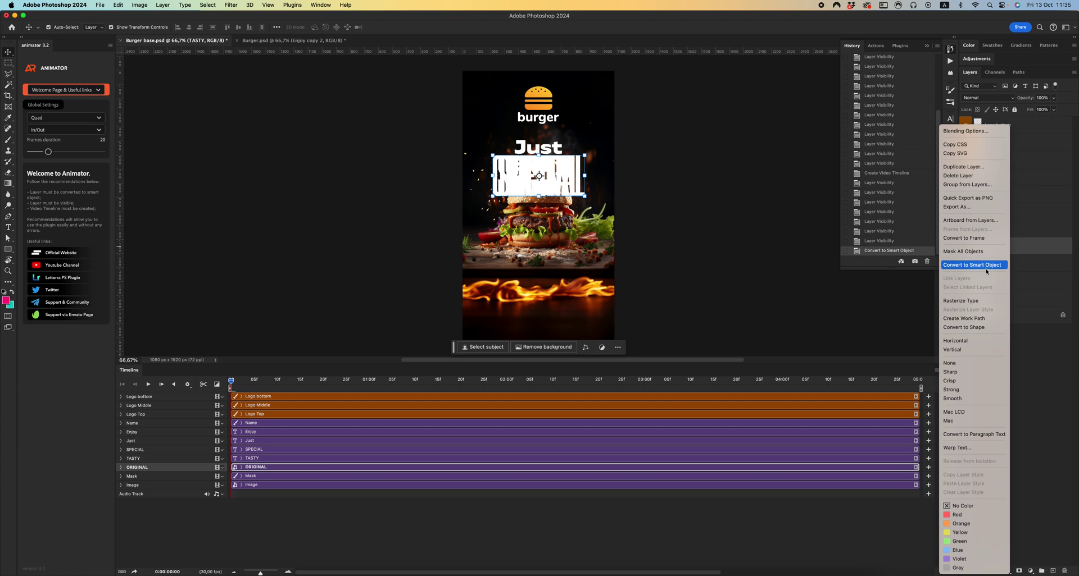
pyautogui.click(985, 265)
pyautogui.rightClick(996, 237)
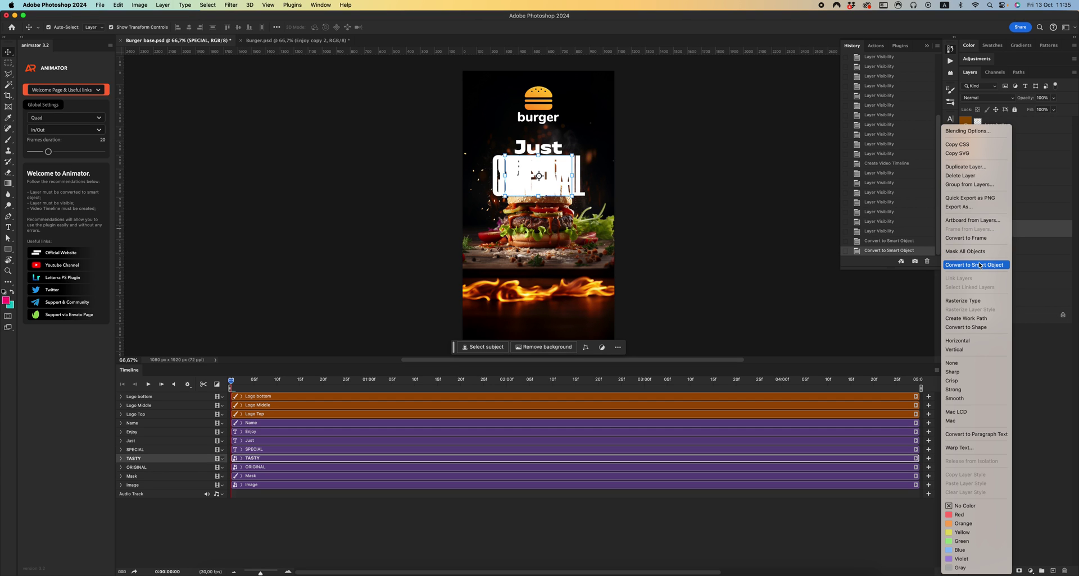
pyautogui.click(980, 265)
# Convert the Just and Enjoy text layers to individual smart objects
pyautogui.rightClick(1006, 211)
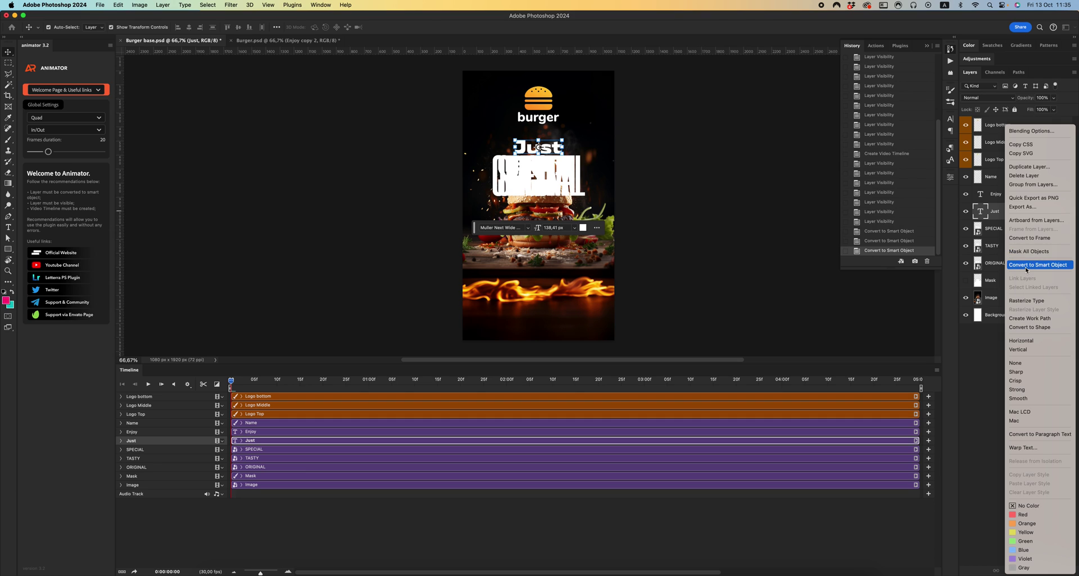
pyautogui.click(1026, 269)
pyautogui.click(1008, 201)
pyautogui.rightClick(1001, 198)
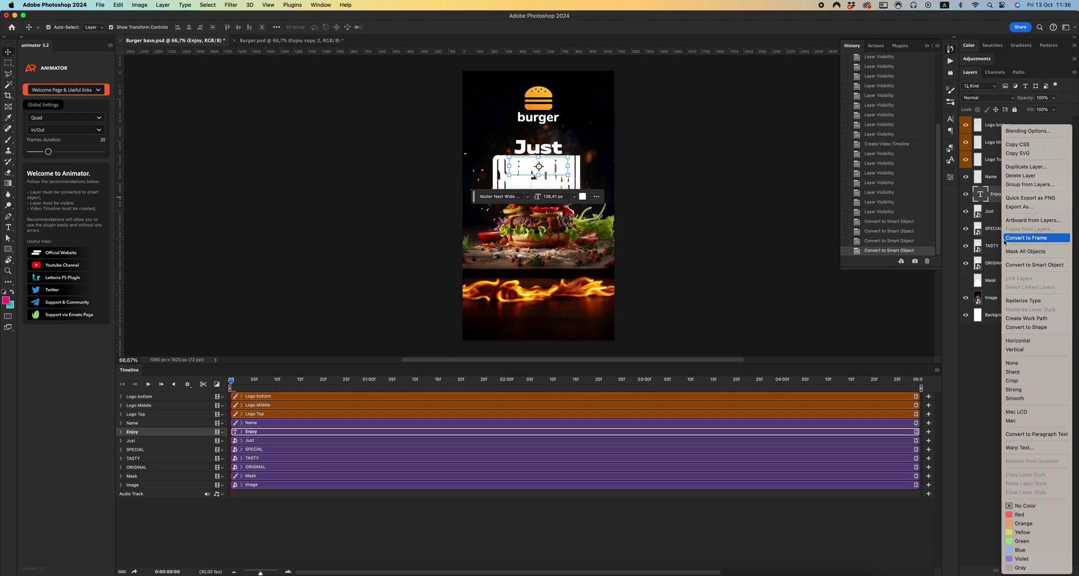
pyautogui.click(1025, 269)
# Convert the Name, Logo Top, Logo Middle and Logo bottom layers to individual smart objects
pyautogui.click(1002, 178)
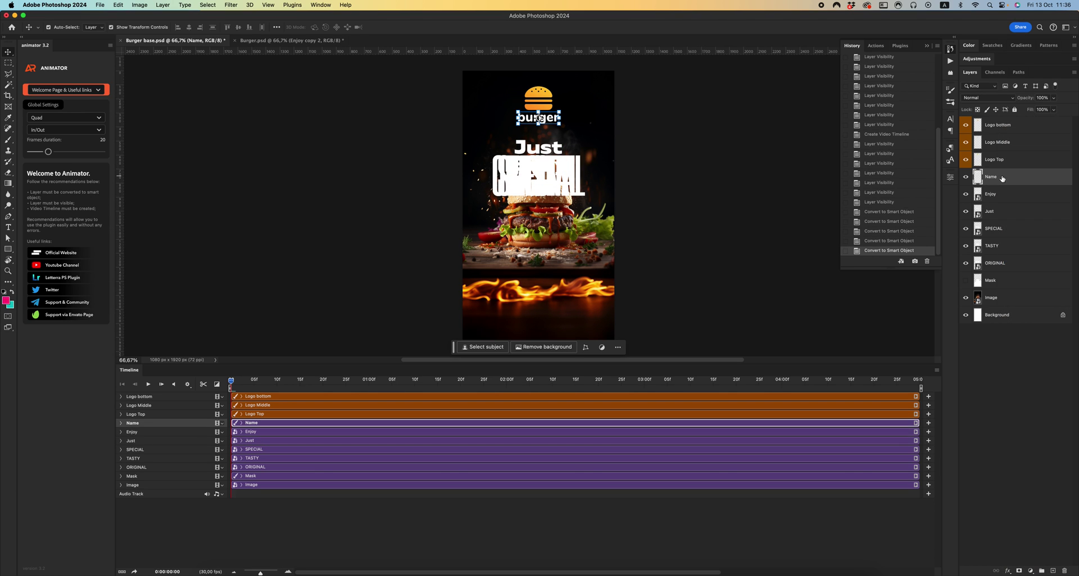
pyautogui.rightClick(1002, 179)
pyautogui.click(1020, 309)
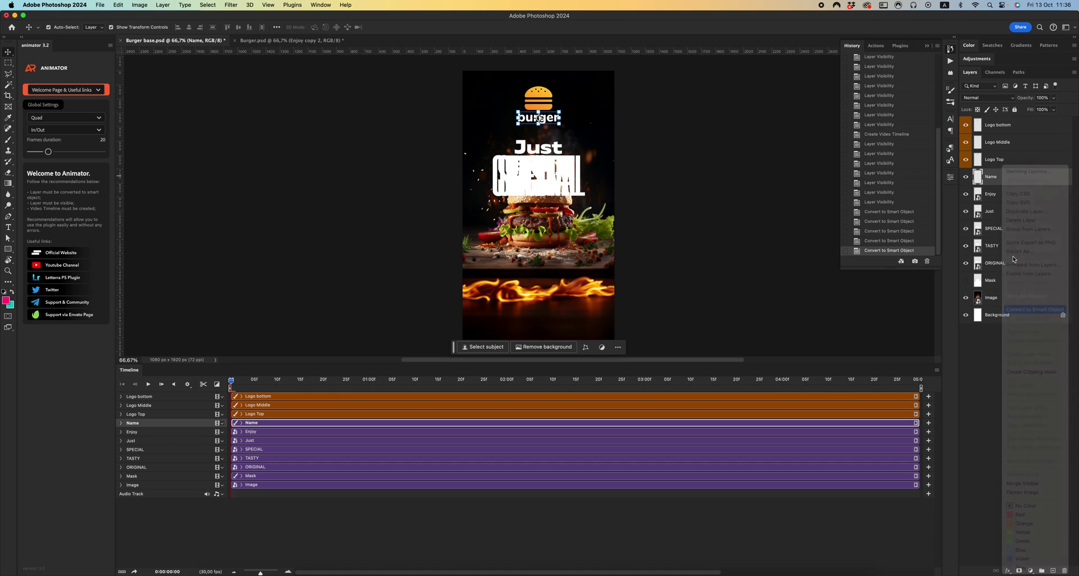
pyautogui.click(1001, 160)
pyautogui.rightClick(1001, 160)
pyautogui.click(1023, 301)
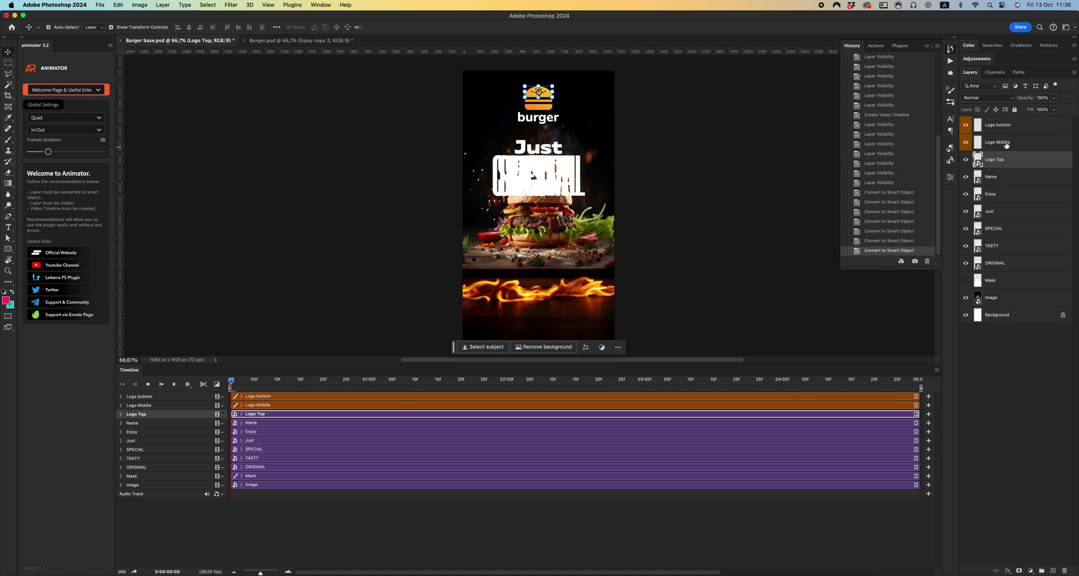
pyautogui.click(1005, 143)
pyautogui.rightClick(1006, 142)
pyautogui.click(1040, 284)
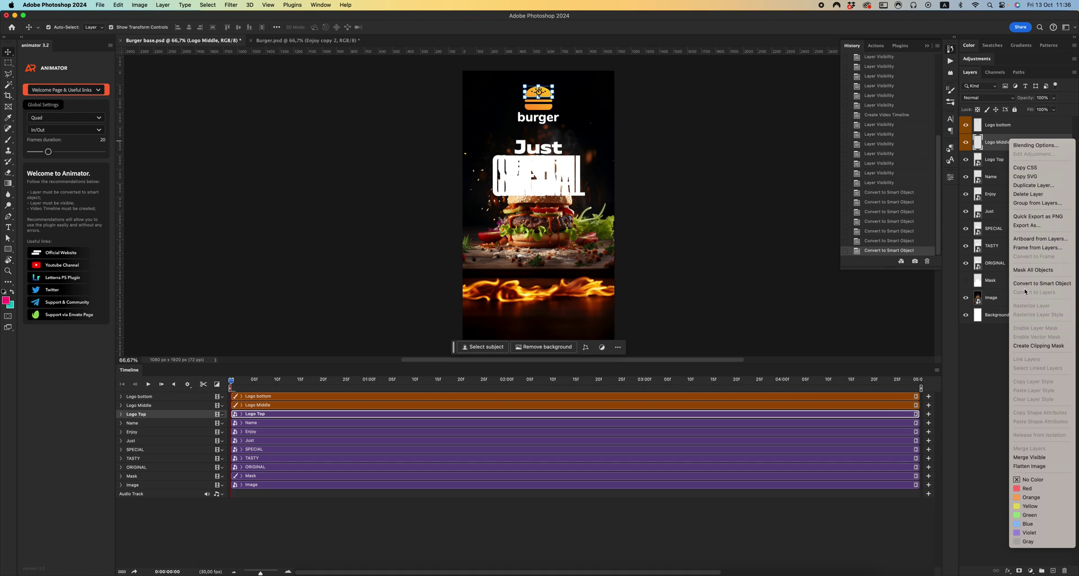
pyautogui.click(1006, 125)
pyautogui.rightClick(1006, 125)
pyautogui.click(977, 265)
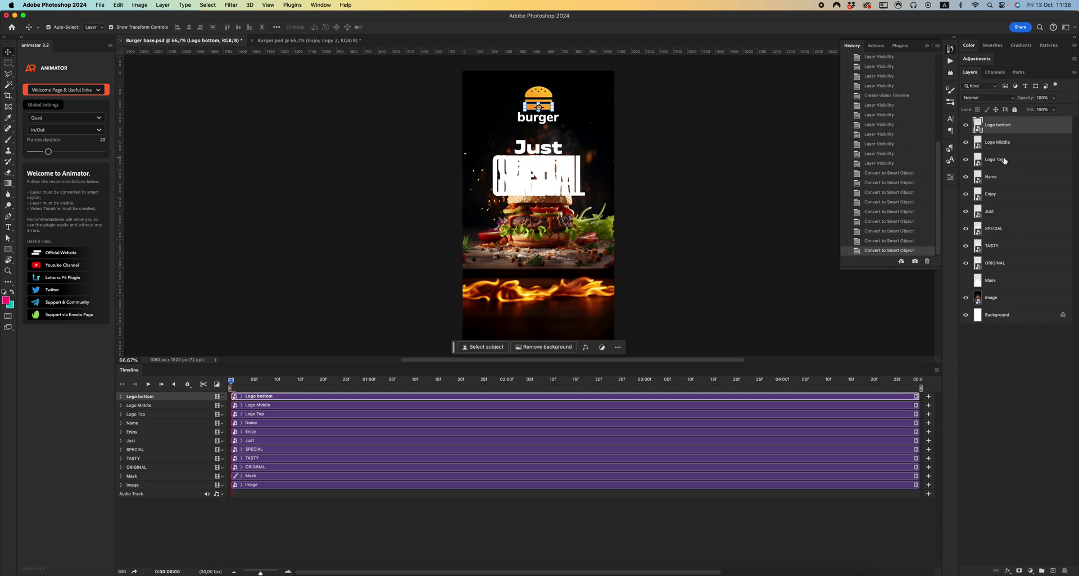
# Give the SPECIAL, TASTY and ORIGINAL layers an orange colour label
pyautogui.click(1013, 265)
pyautogui.keyDown('shift'); pyautogui.click(972, 236); pyautogui.keyUp('shift')
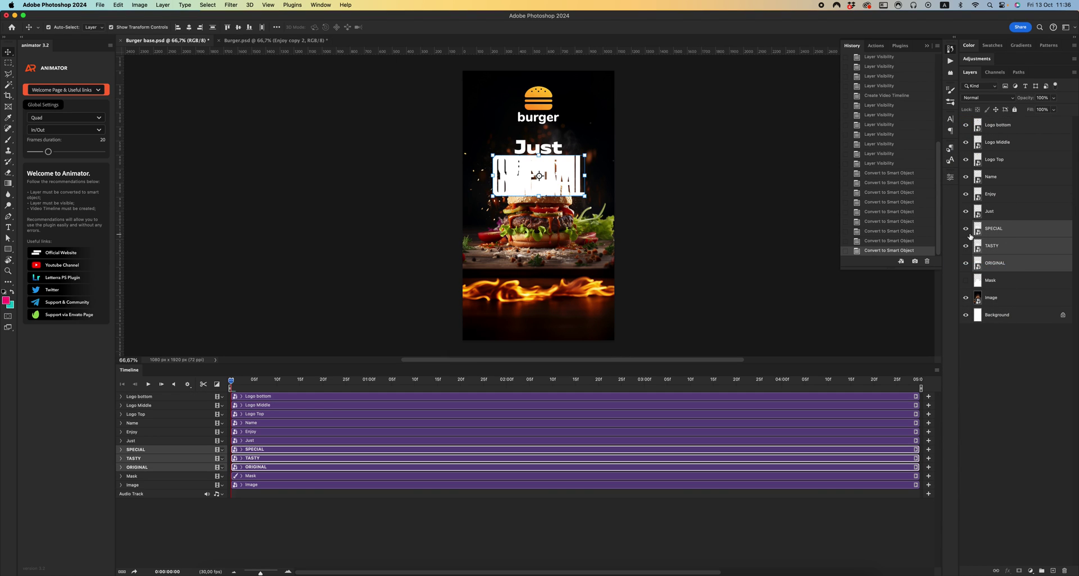
pyautogui.rightClick(968, 235)
pyautogui.click(996, 277)
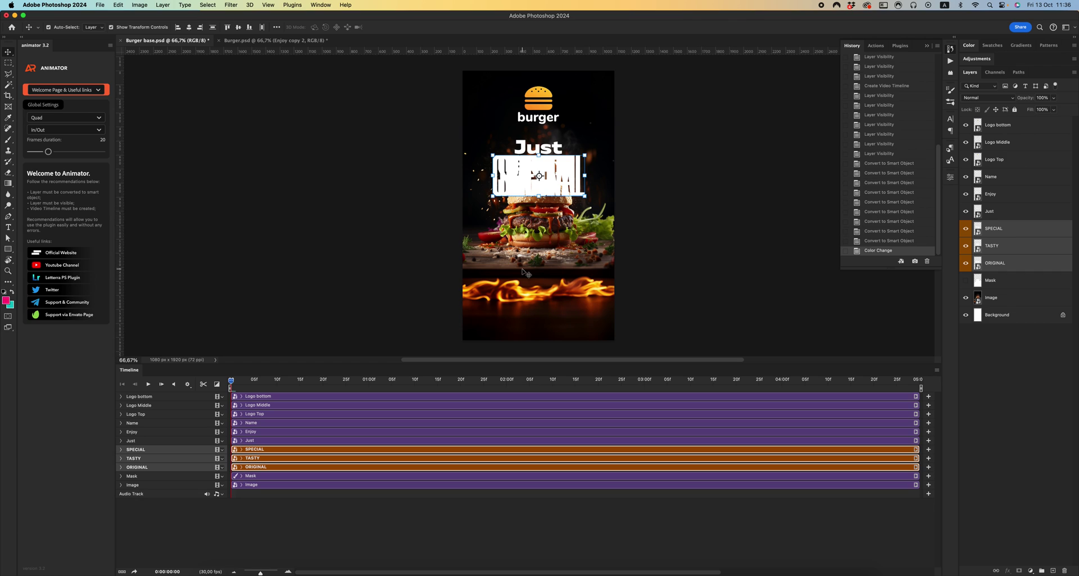
# Give the Name layer and the three logo layers a green colour label
pyautogui.click(990, 212)
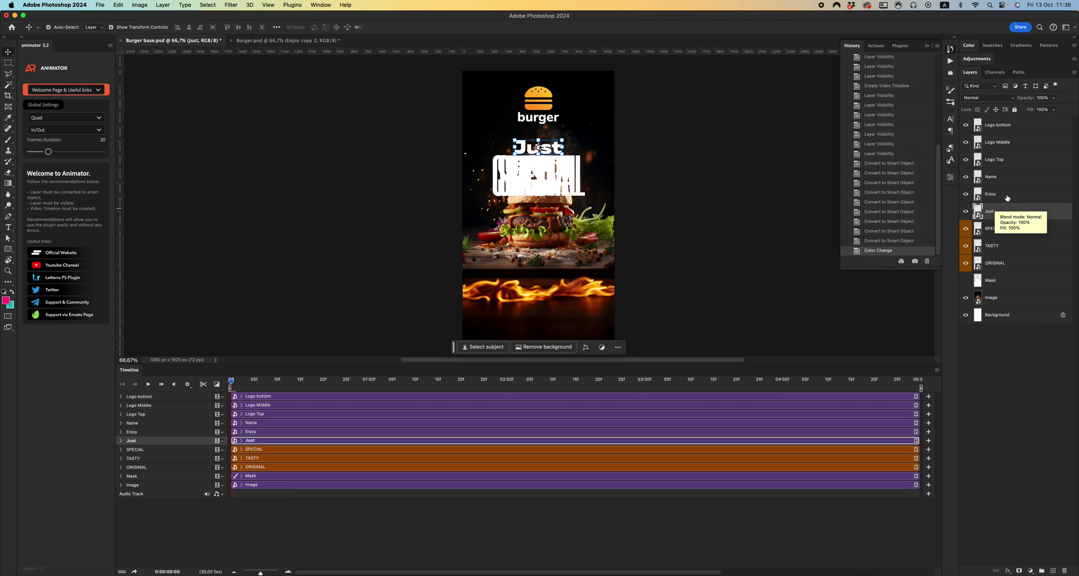
pyautogui.click(999, 178)
pyautogui.keyDown('shift'); pyautogui.click(1005, 129); pyautogui.keyUp('shift')
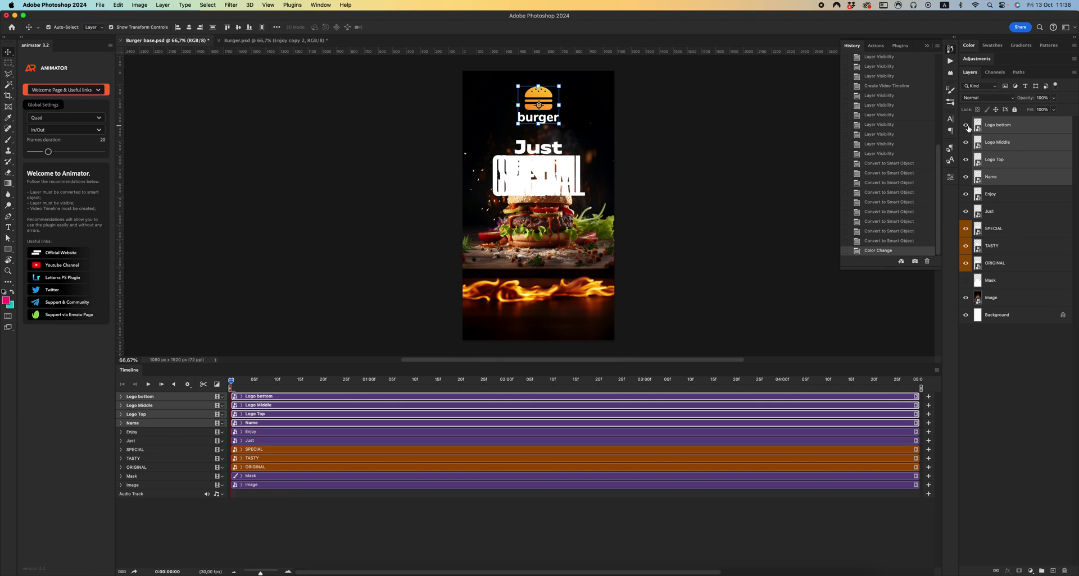
pyautogui.rightClick(966, 124)
pyautogui.click(984, 188)
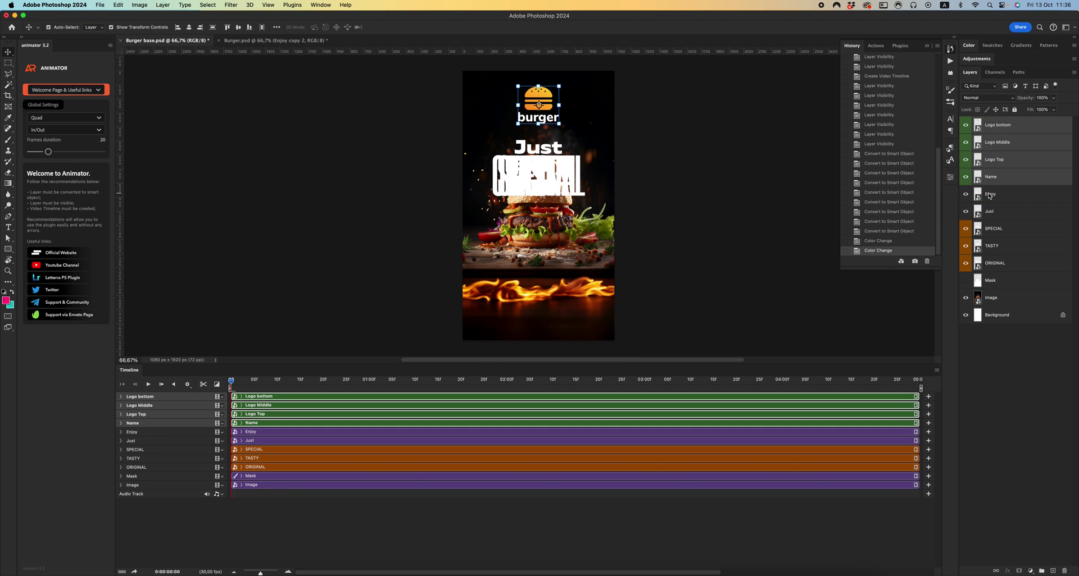
# Give the Enjoy and Just layers a yellow colour label
pyautogui.click(1007, 196)
pyautogui.keyDown('shift'); pyautogui.click(990, 211); pyautogui.keyUp('shift')
pyautogui.rightClick(966, 212)
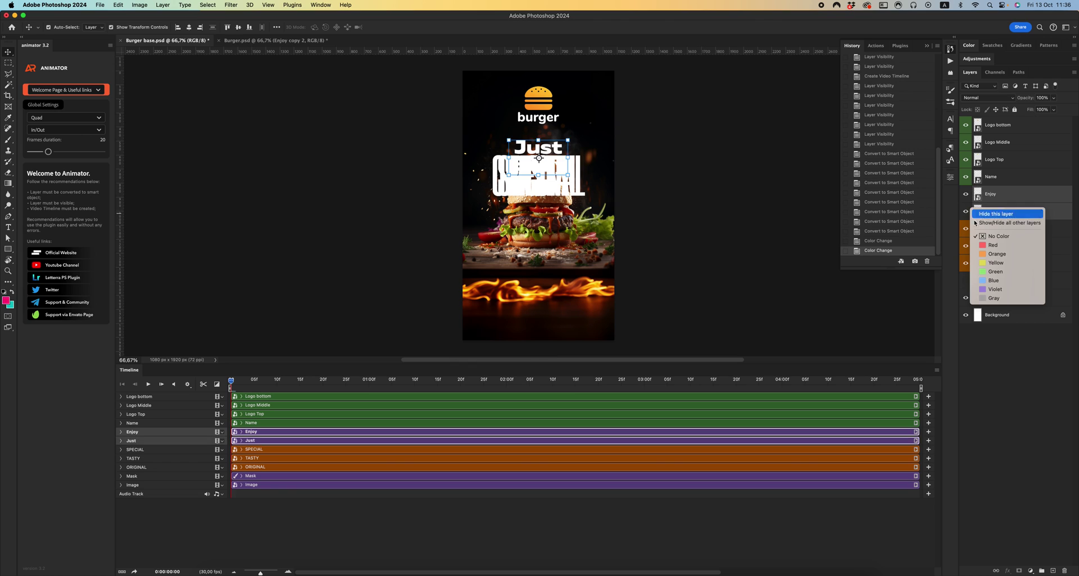
pyautogui.click(995, 262)
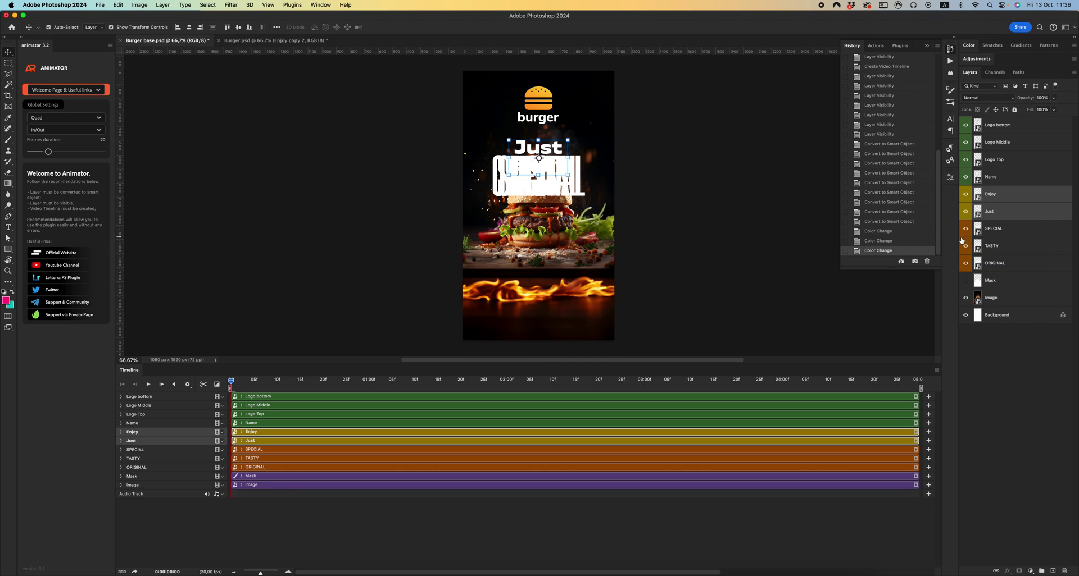
# Select the ORIGINAL layer and hide every other text, name and logo layer
pyautogui.click(992, 265)
pyautogui.moveTo(966, 245); pyautogui.dragTo(969, 158)
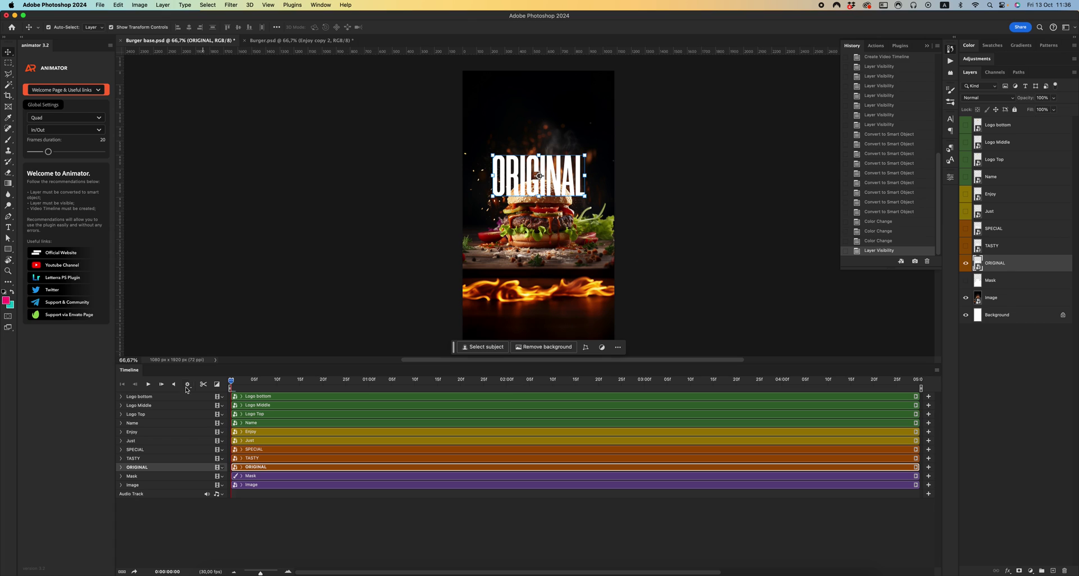
# Expand the ORIGINAL layer's timeline properties, load Animator's Presets 01 [Custom] collection and set the frames duration to 24
pyautogui.click(121, 467)
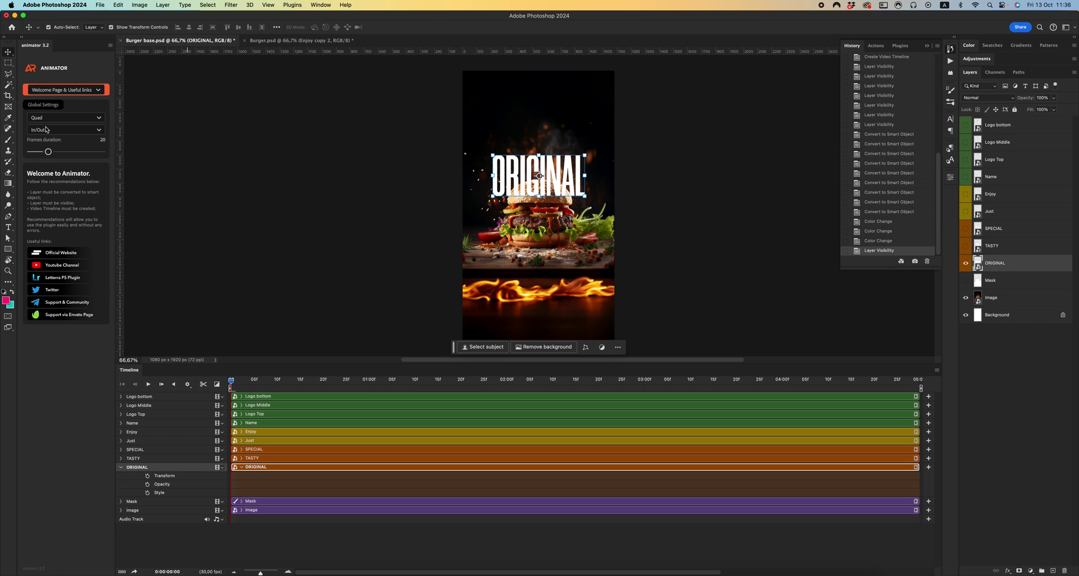
pyautogui.click(50, 90)
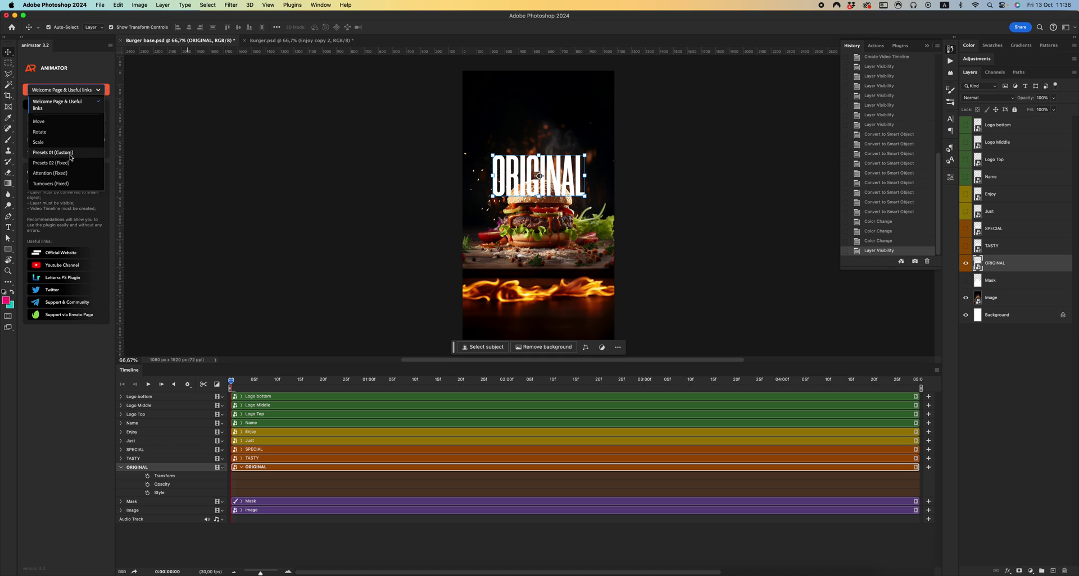
pyautogui.click(63, 155)
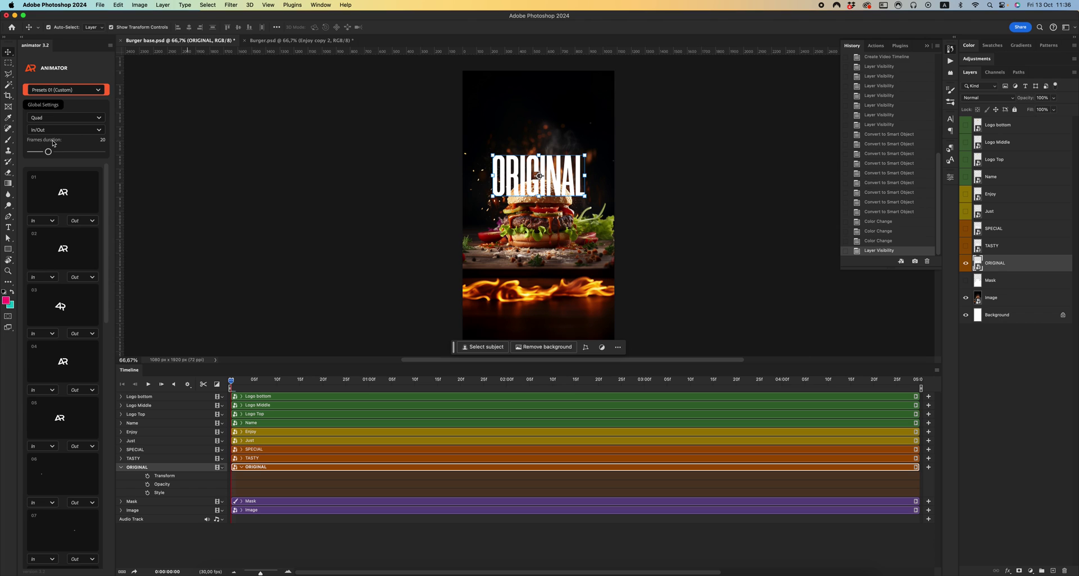
pyautogui.moveTo(48, 151)
pyautogui.mouseDown()
pyautogui.moveTo(24, 154)
pyautogui.moveTo(101, 154)
pyautogui.moveTo(55, 153)
pyautogui.mouseUp()
# Apply preset 04's In animation with the Down direction to the ORIGINAL layer at the start of the timeline
pyautogui.click(43, 391)
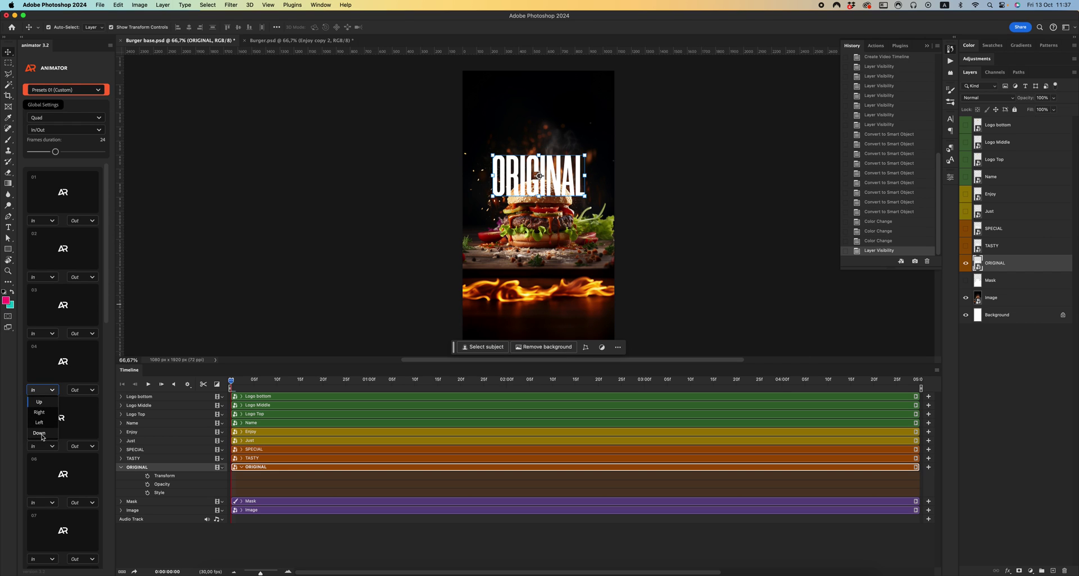
pyautogui.click(39, 434)
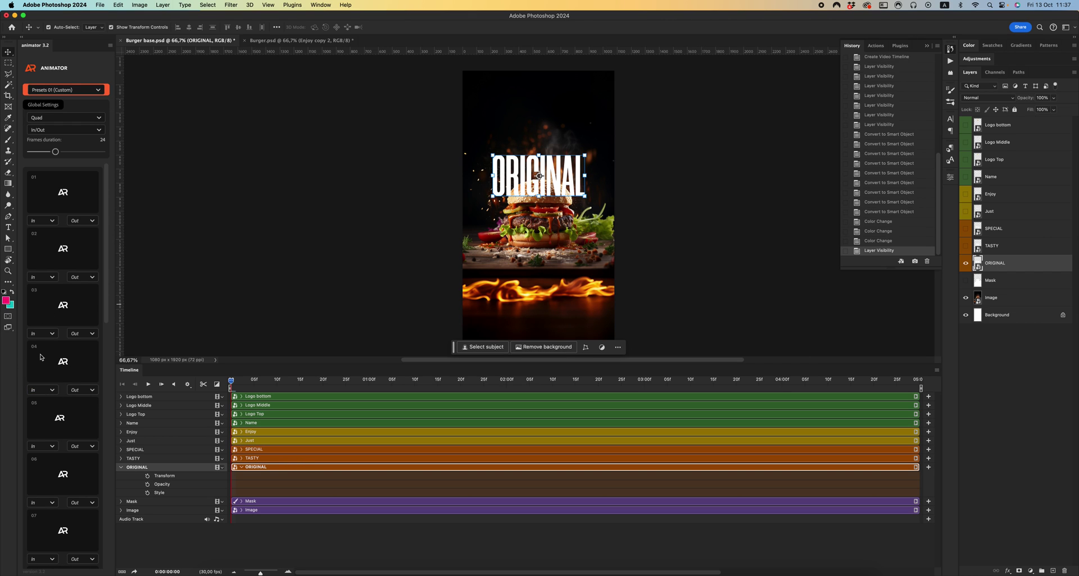
pyautogui.click(42, 390)
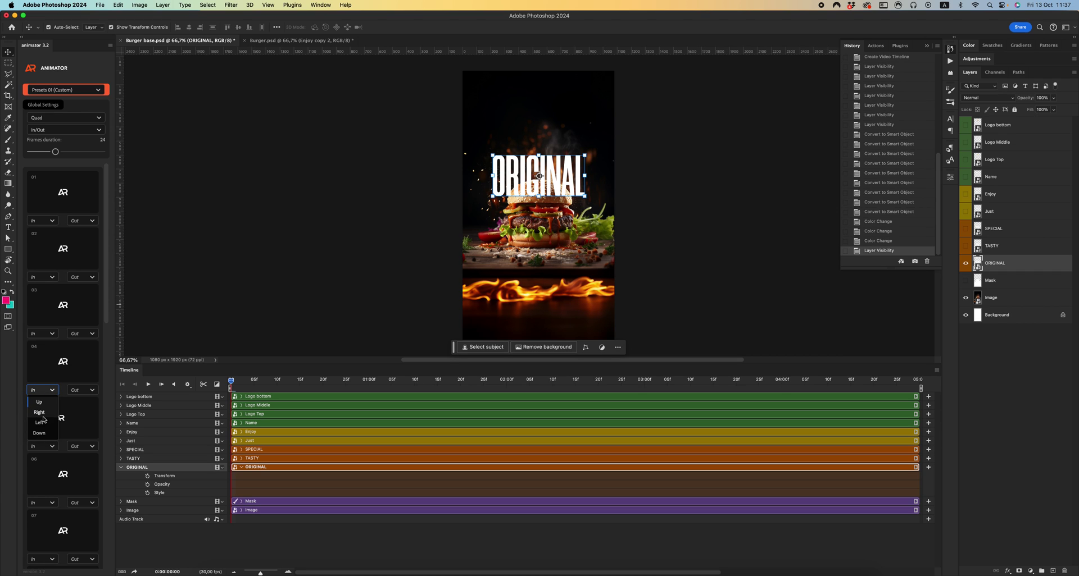
pyautogui.click(39, 433)
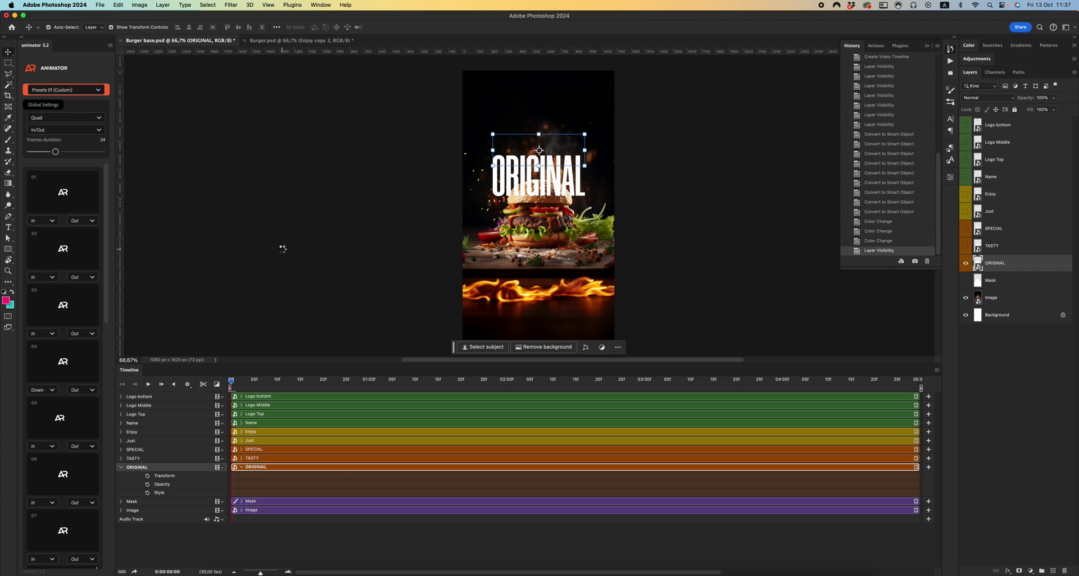
# Apply preset 04's Out animation with the Down direction to the ORIGINAL layer at 0:00:01:10
pyautogui.moveTo(232, 383); pyautogui.dragTo(414, 383)
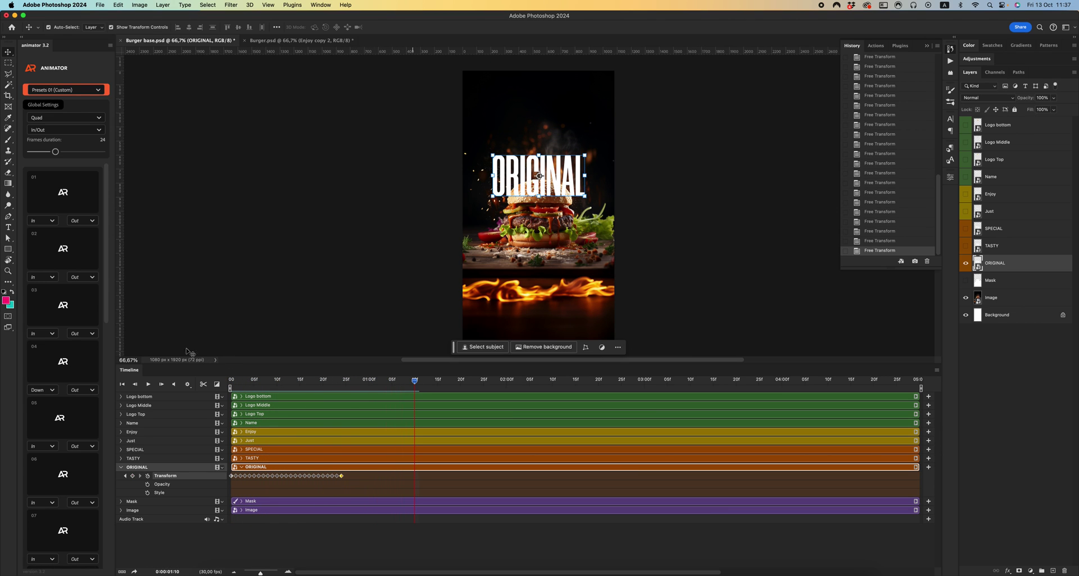
pyautogui.click(77, 392)
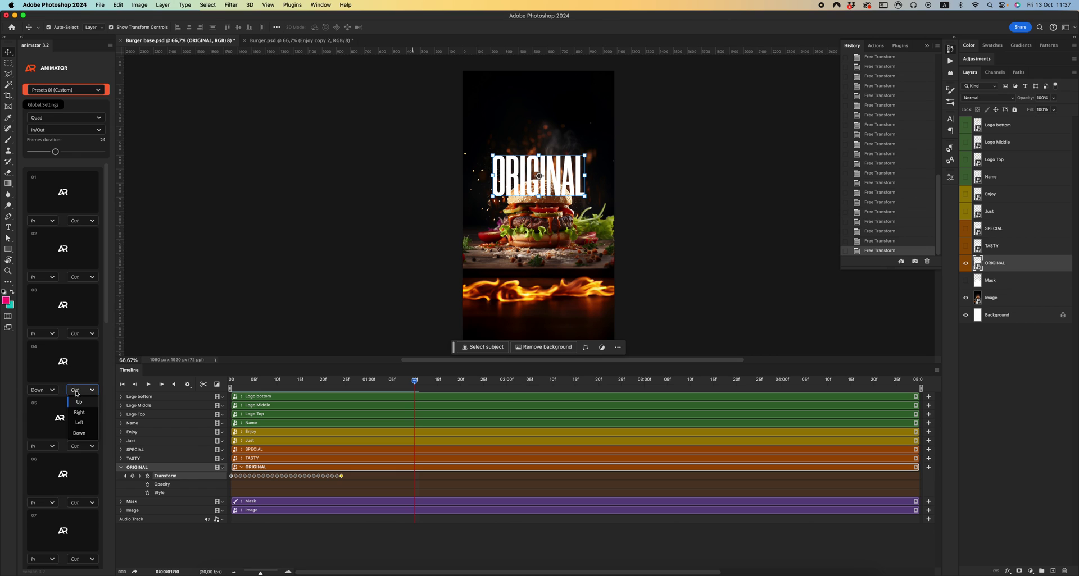
pyautogui.click(79, 433)
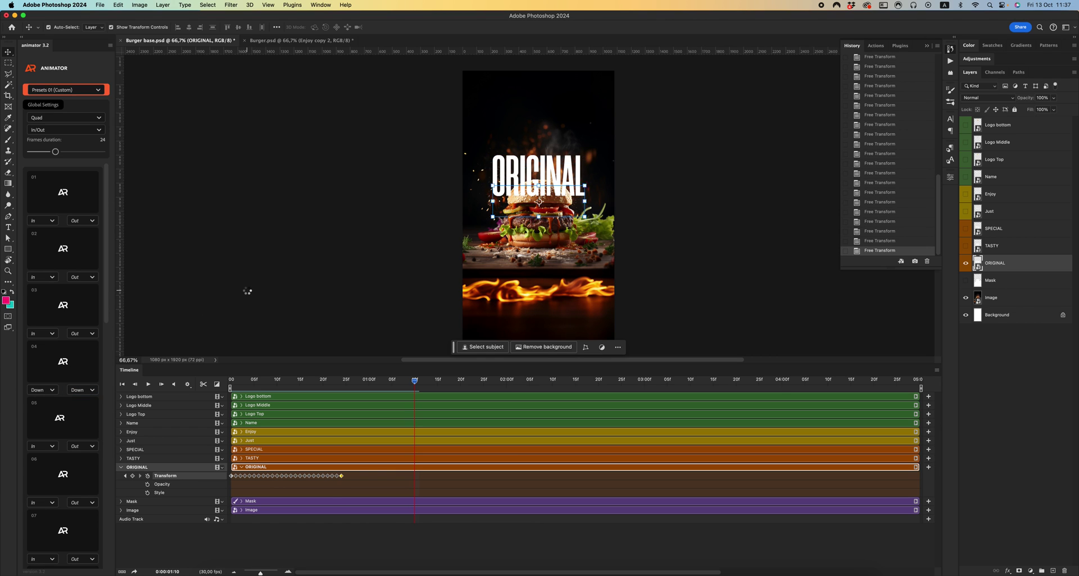
# Fade in the ORIGINAL layer with opacity keyframes of 0% at the timeline start and 100% at 0:00:00:06
pyautogui.moveTo(530, 385); pyautogui.dragTo(259, 380)
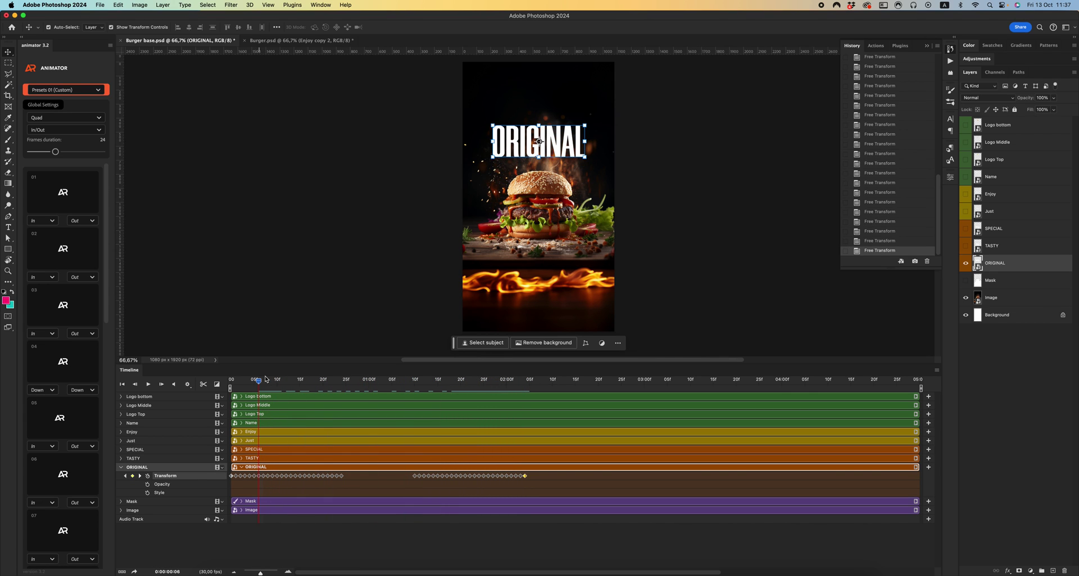
pyautogui.click(148, 484)
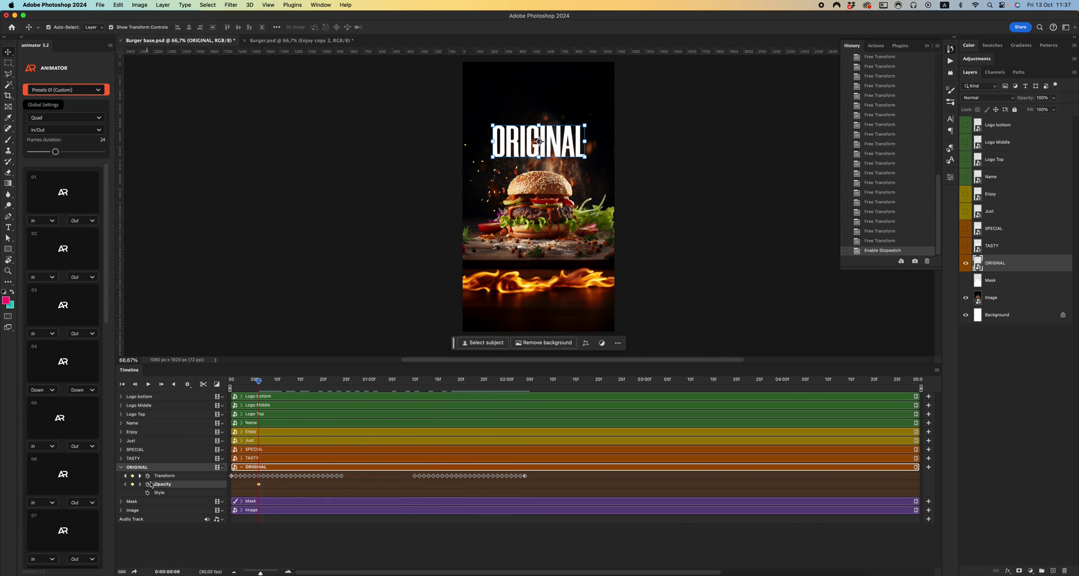
pyautogui.moveTo(256, 384); pyautogui.dragTo(227, 384)
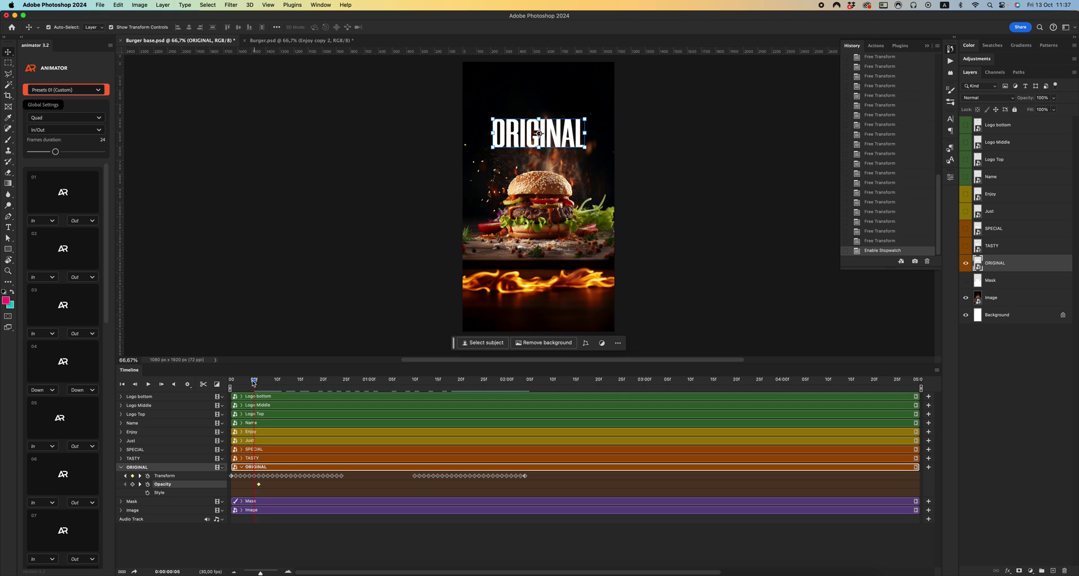
pyautogui.click(1054, 97)
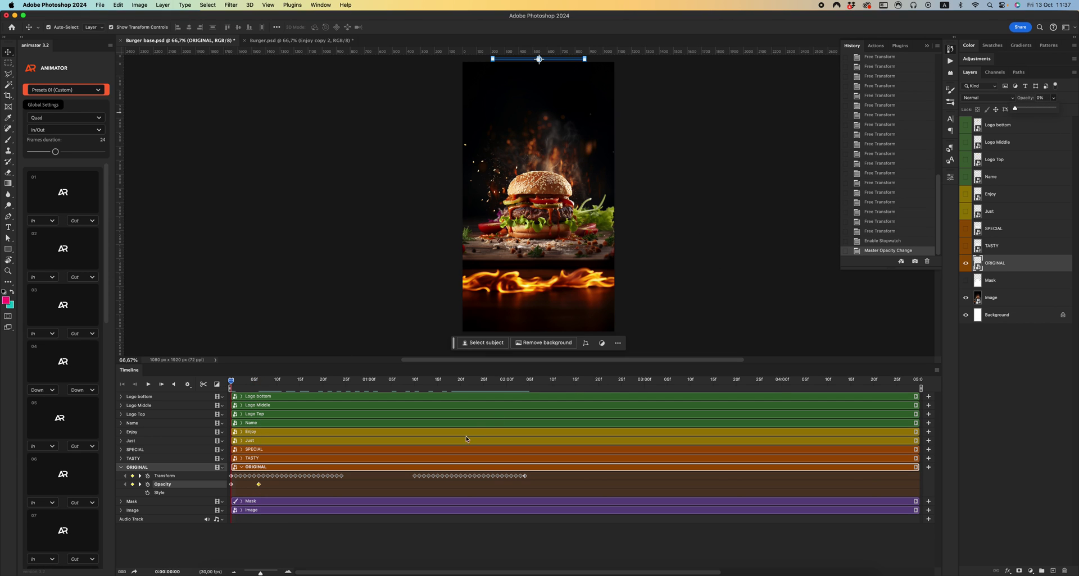
# Fade out the ORIGINAL layer with opacity keyframes of 100% at 0:00:01:27 and 0% at 0:00:02:04
pyautogui.click(488, 381)
pyautogui.moveTo(489, 385); pyautogui.dragTo(492, 384)
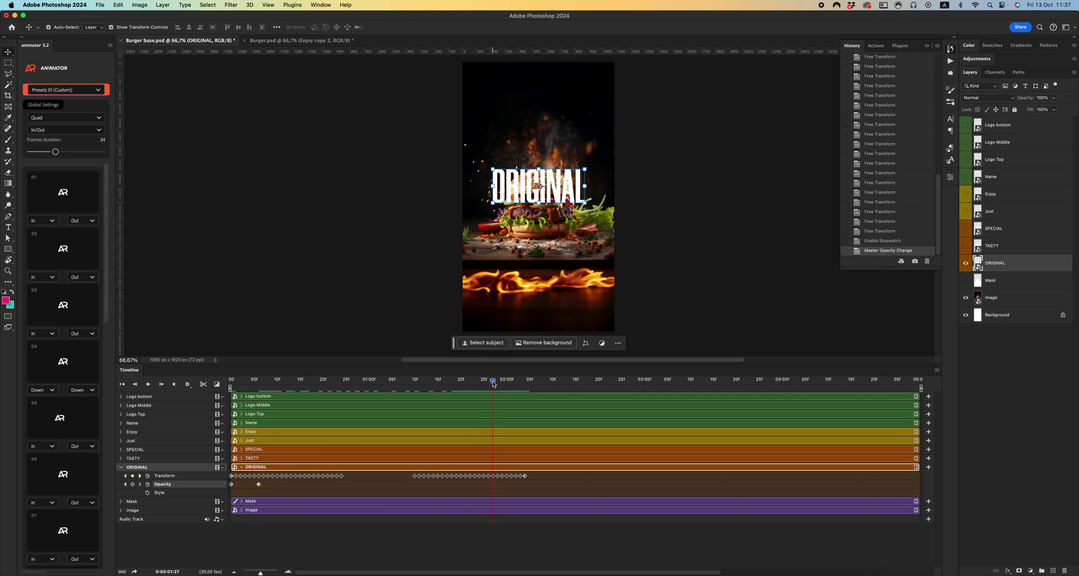
pyautogui.click(132, 485)
pyautogui.click(524, 384)
pyautogui.click(1054, 98)
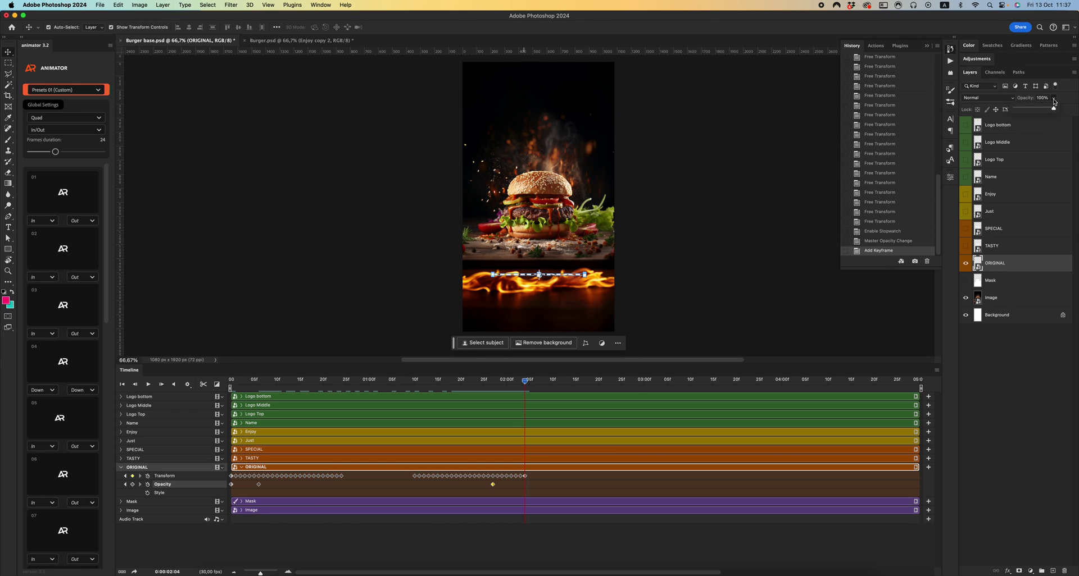
pyautogui.moveTo(1055, 108); pyautogui.dragTo(1014, 108)
# Shorten the timeline work area to end shortly after ORIGINAL's last keyframes and play back the animation
pyautogui.moveTo(920, 389); pyautogui.dragTo(567, 388)
pyautogui.click(149, 386)
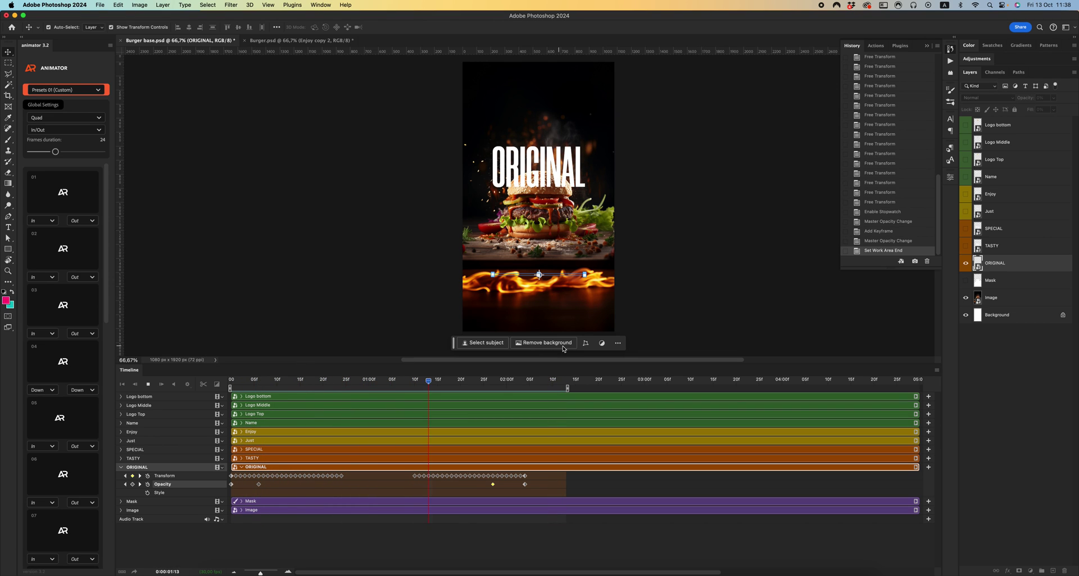
pyautogui.press('space')
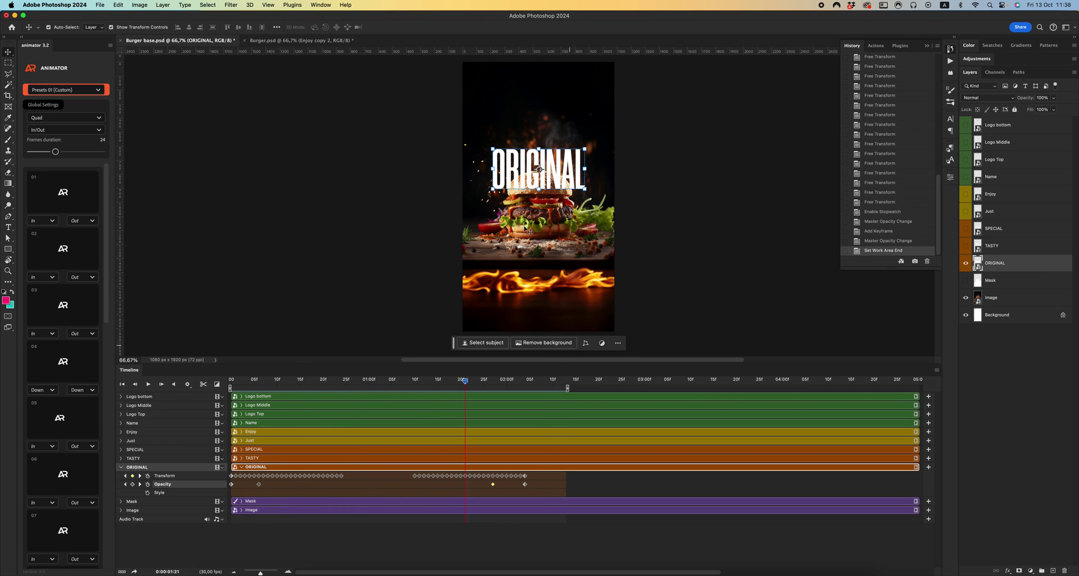
# Show the TASTY and SPECIAL layers and expand their timeline properties
pyautogui.click(1000, 248)
pyautogui.click(1000, 236)
pyautogui.click(965, 246)
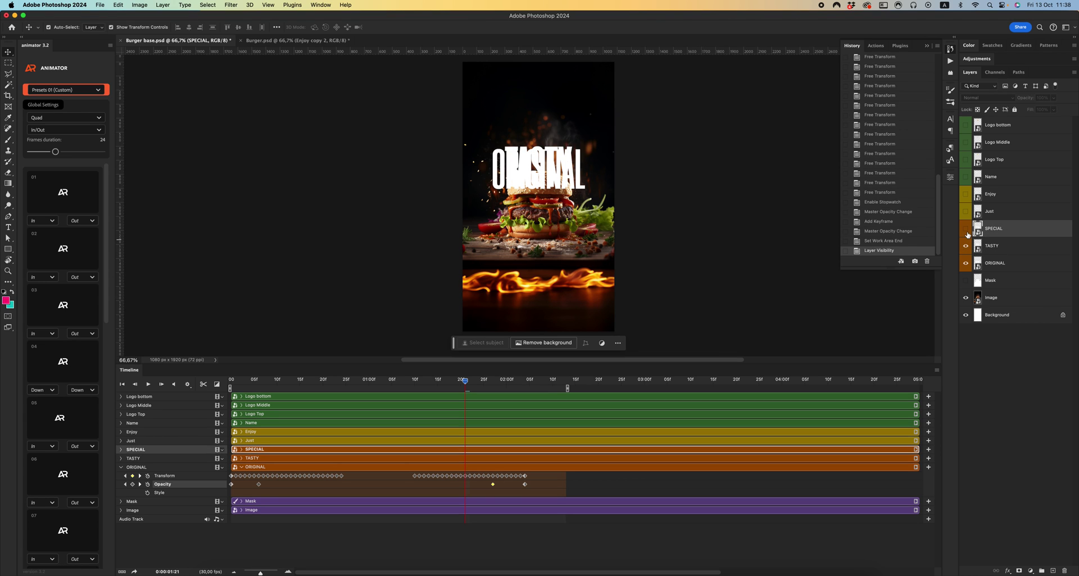
pyautogui.click(966, 229)
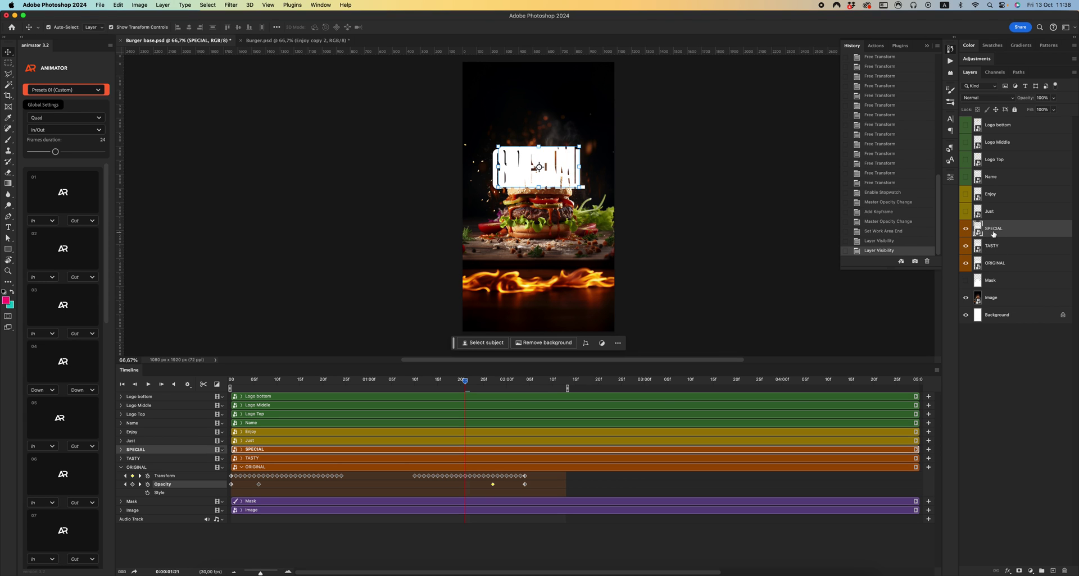
pyautogui.click(120, 459)
pyautogui.click(120, 449)
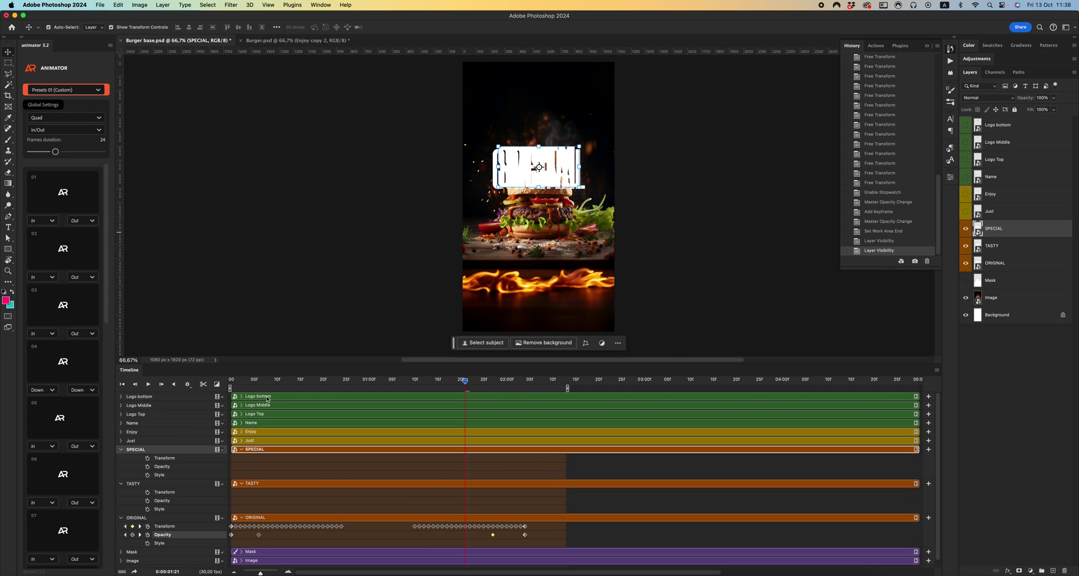
# Apply preset 04's In animation with the Down direction to the TASTY and SPECIAL layers at the timeline start
pyautogui.click(234, 383)
pyautogui.click(262, 484)
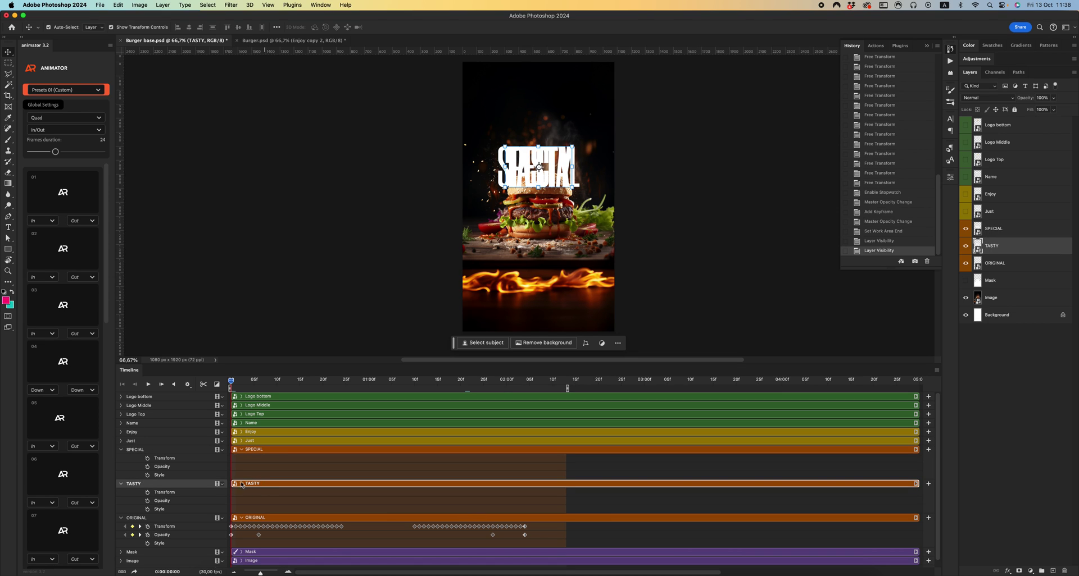
pyautogui.click(42, 390)
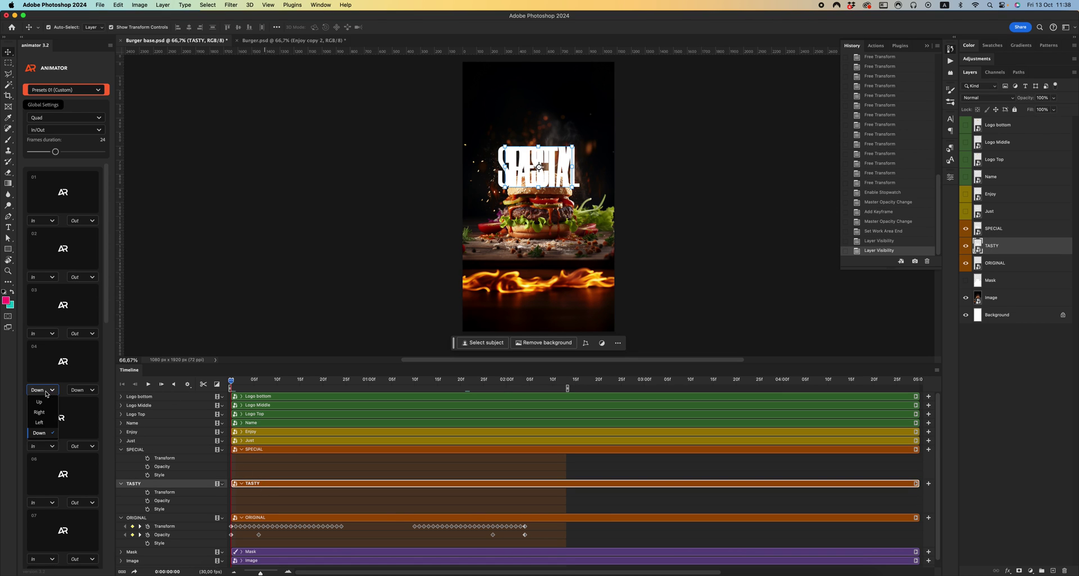
pyautogui.click(39, 433)
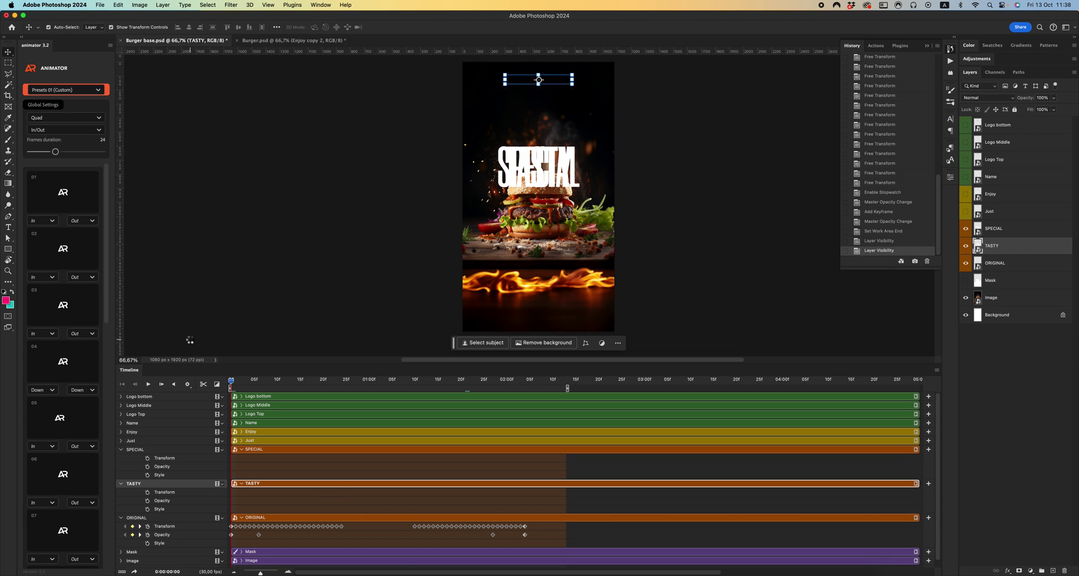
pyautogui.click(266, 451)
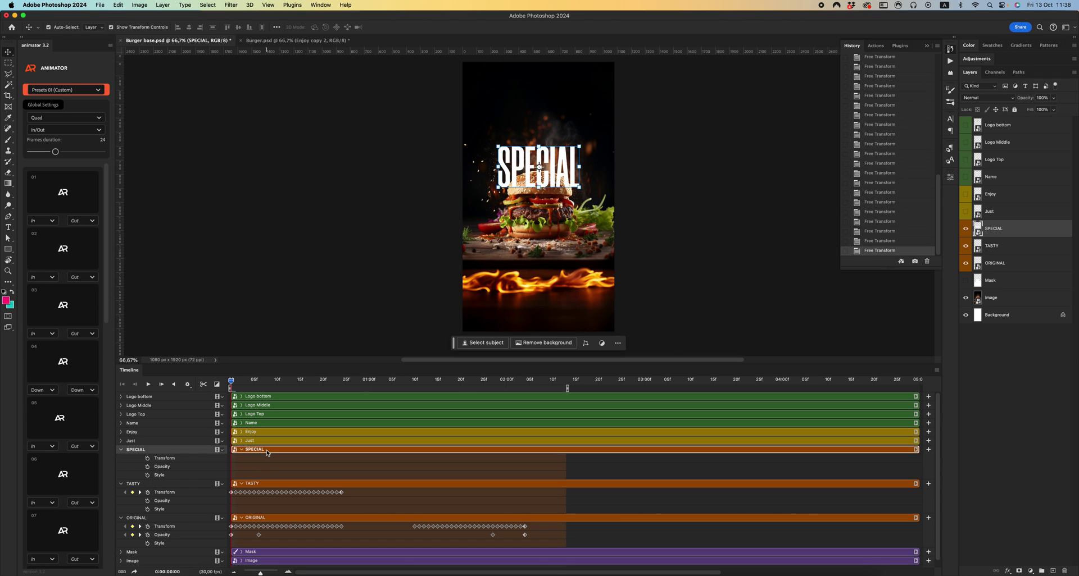
pyautogui.click(53, 395)
pyautogui.click(44, 434)
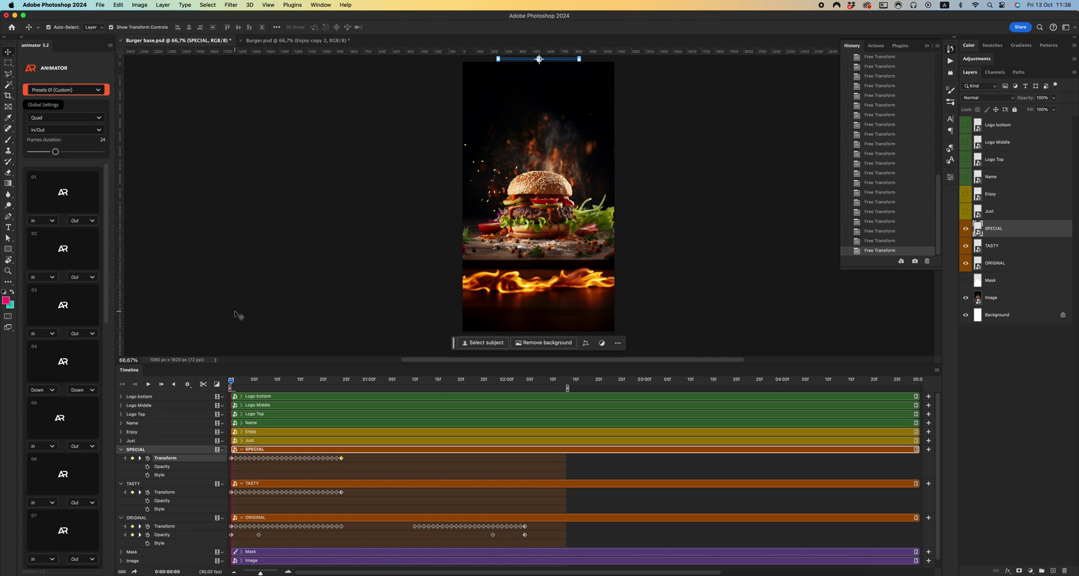
# Apply preset 04's Out animation with the Down direction to the TASTY and SPECIAL layers at 0:00:01:10
pyautogui.click(415, 382)
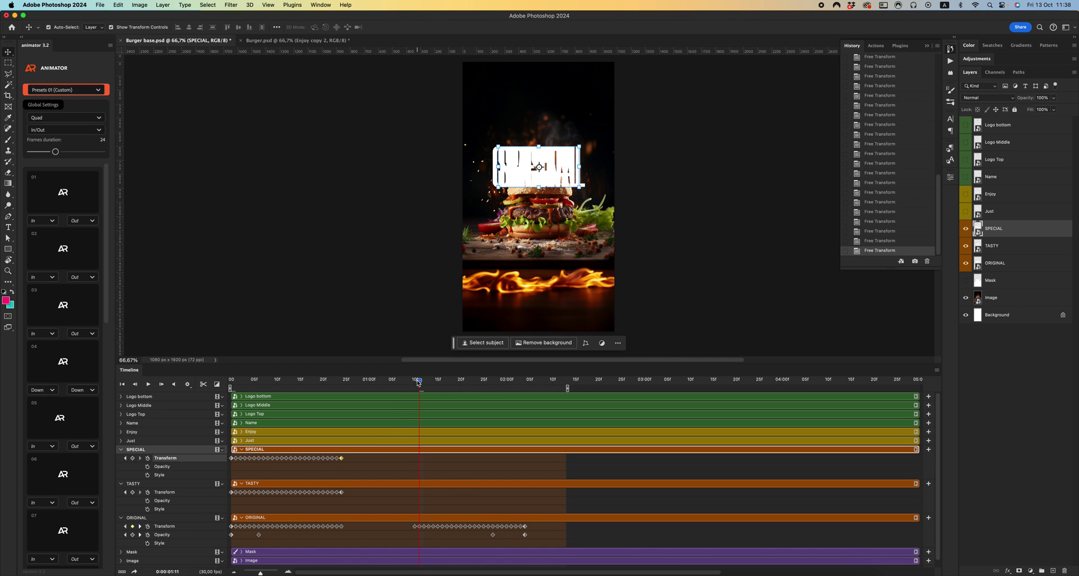
pyautogui.click(406, 485)
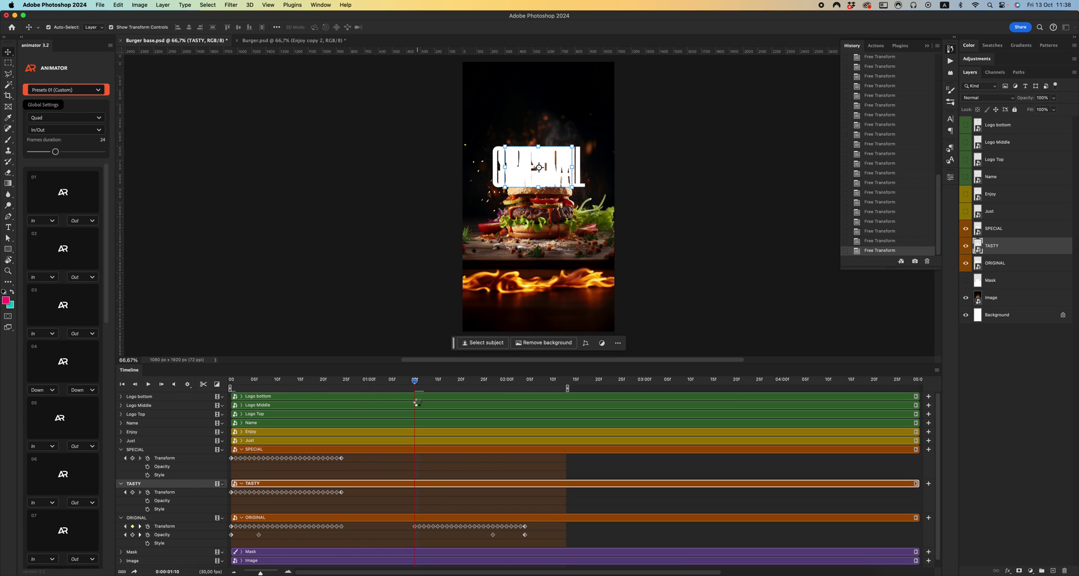
pyautogui.click(418, 449)
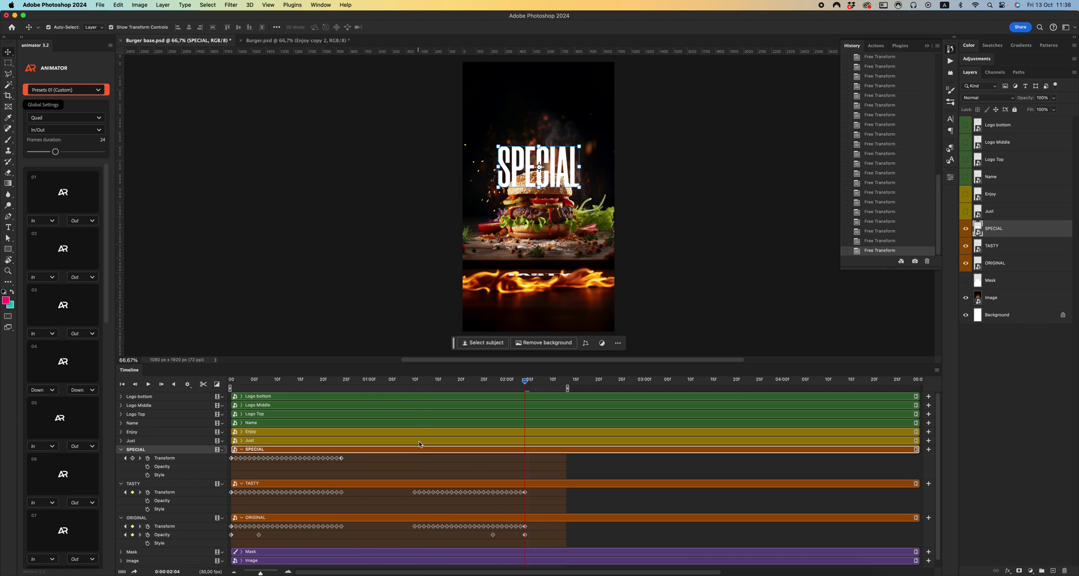
pyautogui.click(415, 386)
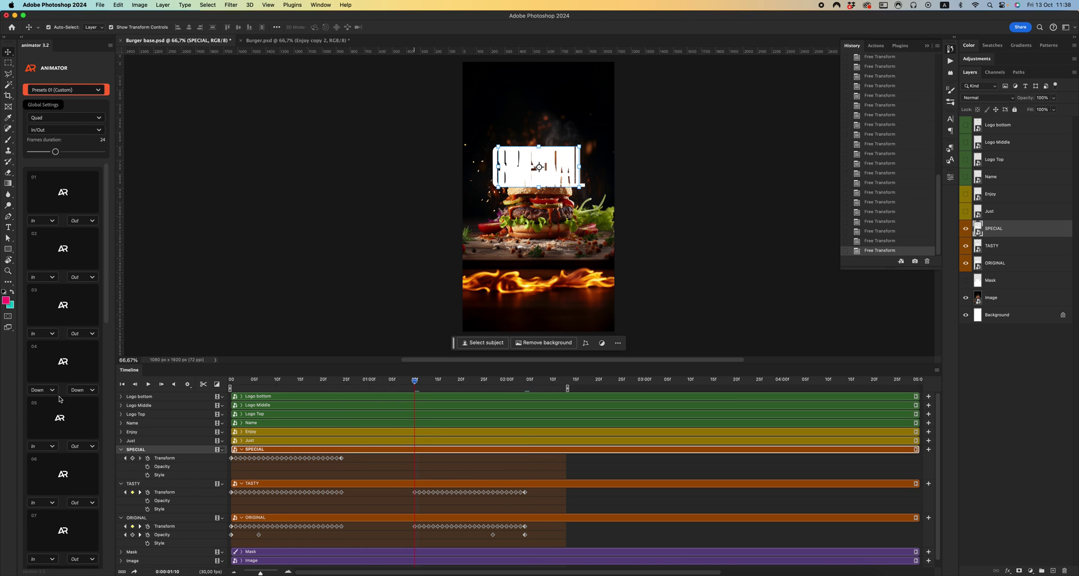
pyautogui.click(82, 390)
pyautogui.click(80, 430)
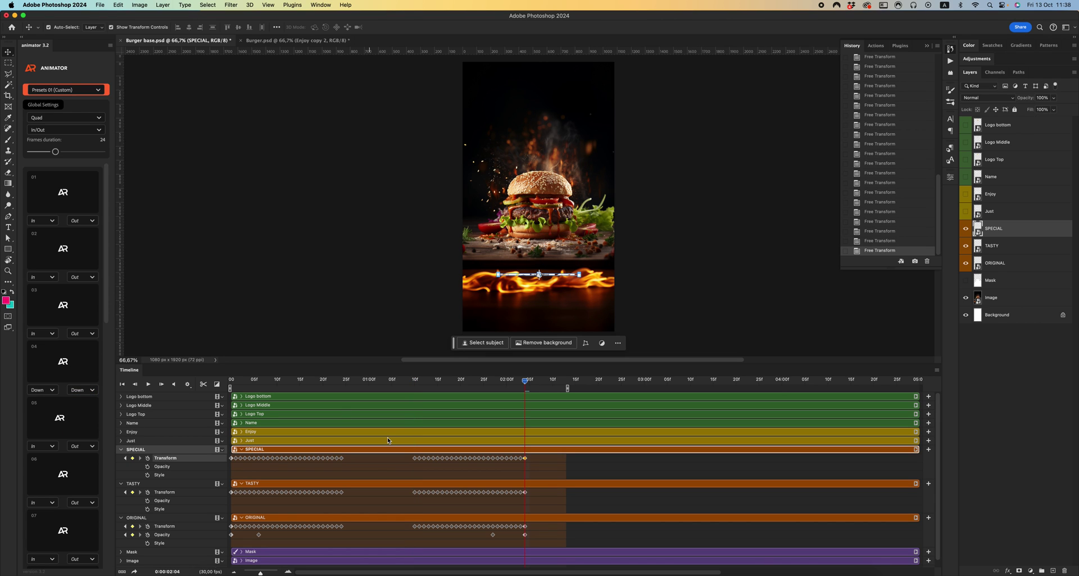
# Enable opacity keyframing for the SPECIAL and TASTY layers at 0:00:00:06
pyautogui.moveTo(273, 384); pyautogui.dragTo(260, 385)
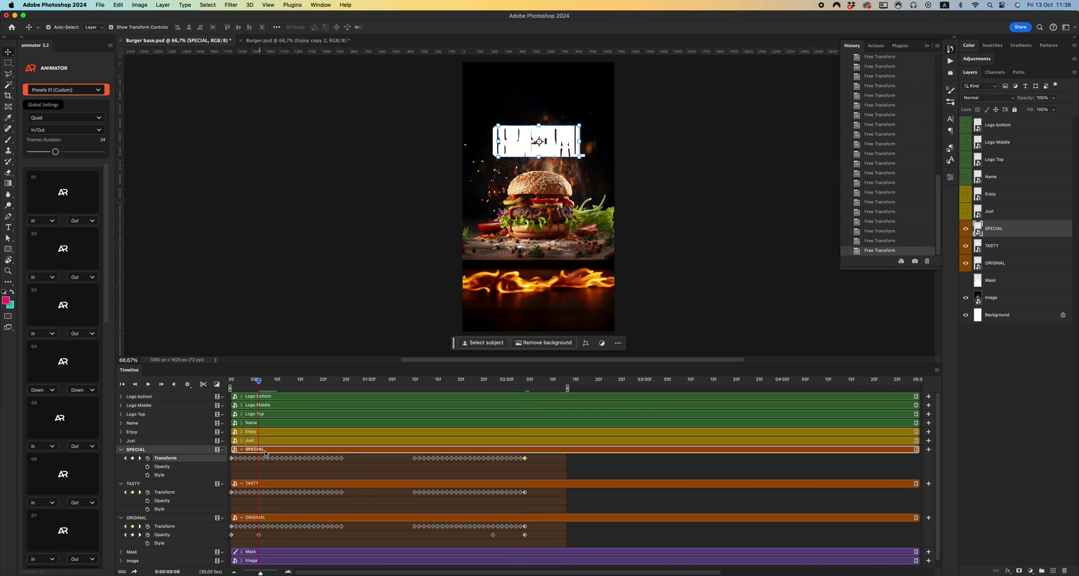
pyautogui.click(147, 467)
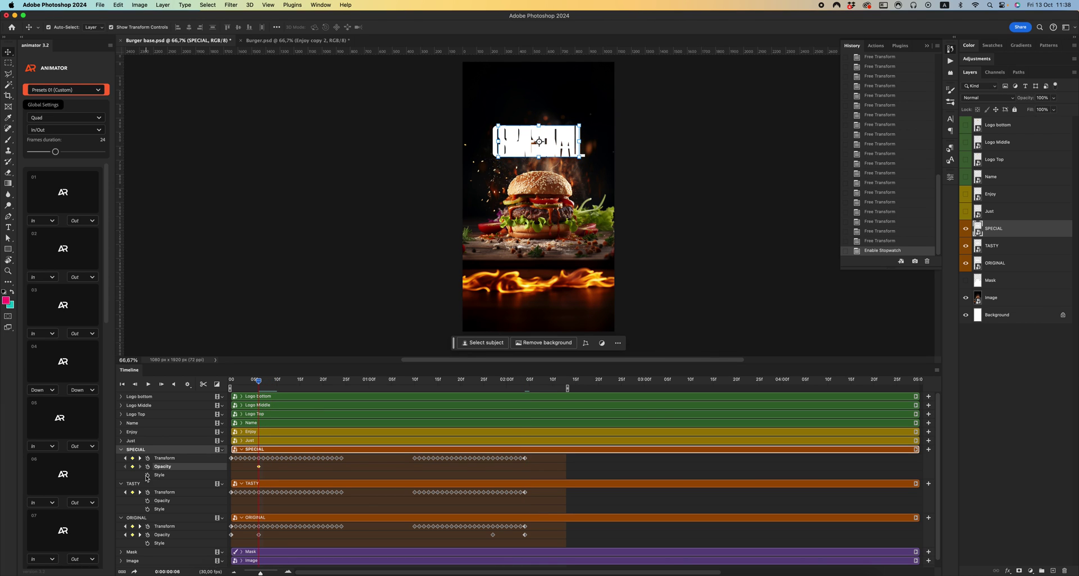
pyautogui.click(147, 502)
# Set the opacity of the TASTY and SPECIAL layers to 0% at the start of the timeline
pyautogui.moveTo(239, 383); pyautogui.dragTo(231, 383)
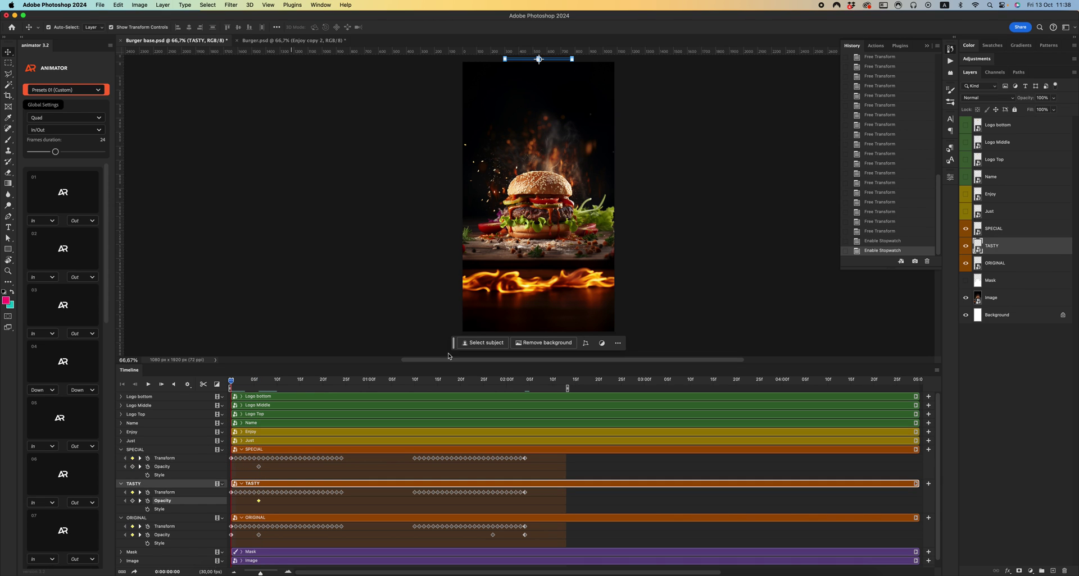
pyautogui.click(1053, 98)
pyautogui.moveTo(1053, 109); pyautogui.dragTo(1014, 108)
pyautogui.click(408, 450)
pyautogui.click(1053, 97)
pyautogui.moveTo(1053, 108); pyautogui.dragTo(1014, 108)
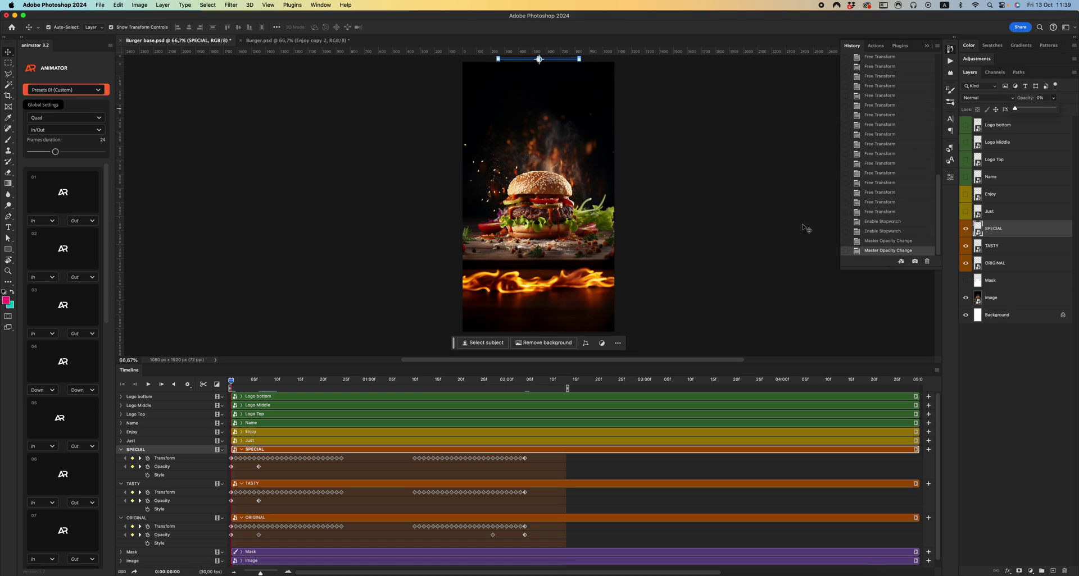
# Move the timeline playhead to 0:00:01:27, at the start of ORIGINAL's closing opacity fade
pyautogui.click(491, 383)
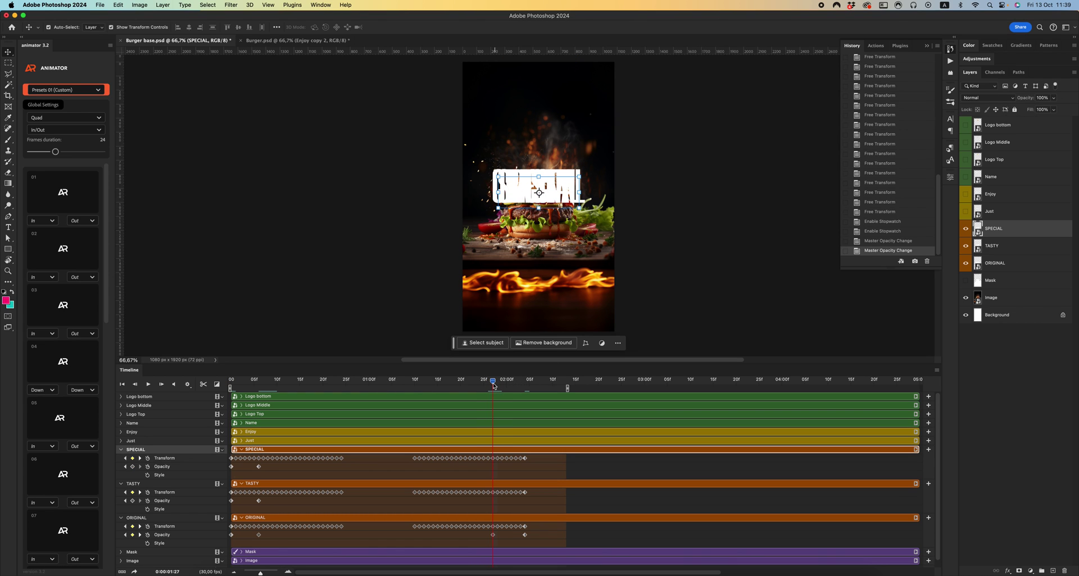
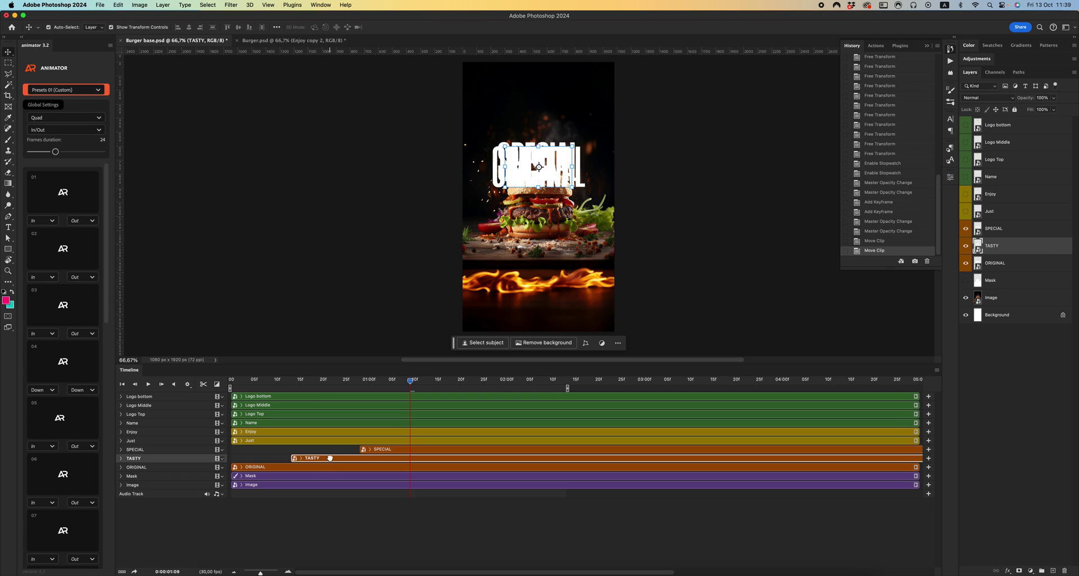
# Shift the TASTY clip to start at 0:00:01:23 and the SPECIAL clip to start about 25 frames after it
pyautogui.moveTo(410, 381); pyautogui.dragTo(281, 382)
pyautogui.moveTo(384, 449); pyautogui.dragTo(628, 443)
pyautogui.press('super+z')
pyautogui.moveTo(374, 450); pyautogui.dragTo(604, 449)
pyautogui.moveTo(308, 461); pyautogui.dragTo(485, 458)
pyautogui.moveTo(290, 390); pyautogui.dragTo(474, 391)
pyautogui.moveTo(491, 462); pyautogui.dragTo(513, 460)
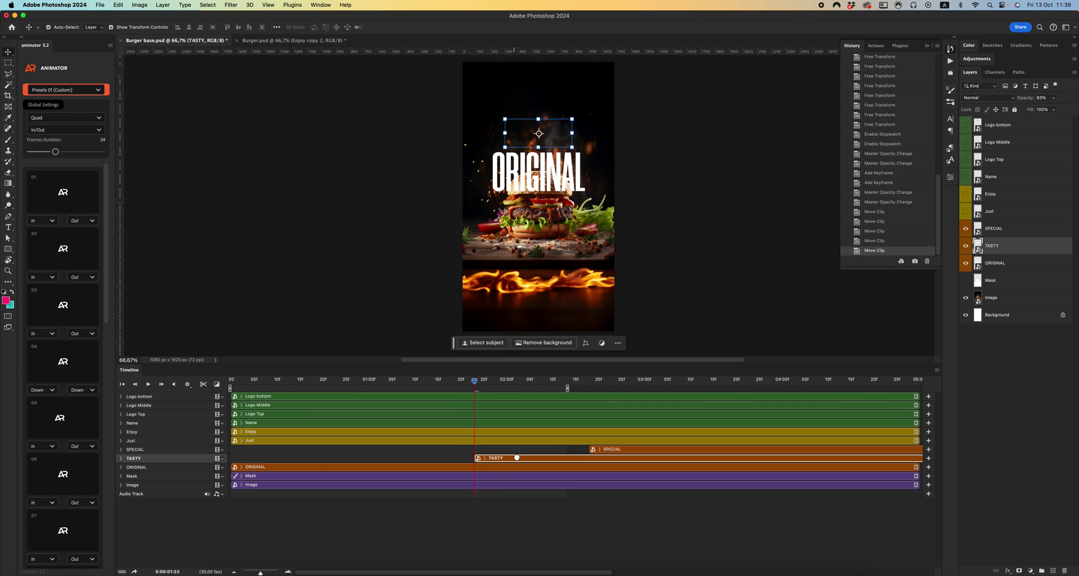
# Extend the end of the timeline work area to about 4.6 seconds
pyautogui.moveTo(477, 384); pyautogui.dragTo(231, 388)
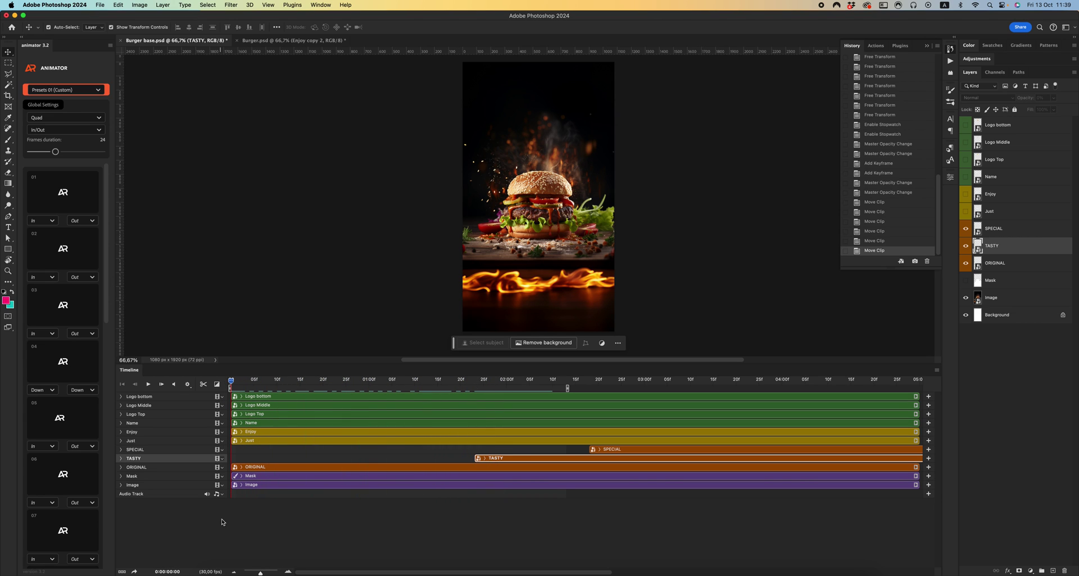
pyautogui.click(234, 571)
pyautogui.moveTo(370, 388); pyautogui.dragTo(492, 388)
# Shift the SPECIAL clip to start at about 0:00:03:17 and extend the Image clip's end to about 9.8 seconds
pyautogui.moveTo(232, 381); pyautogui.dragTo(390, 385)
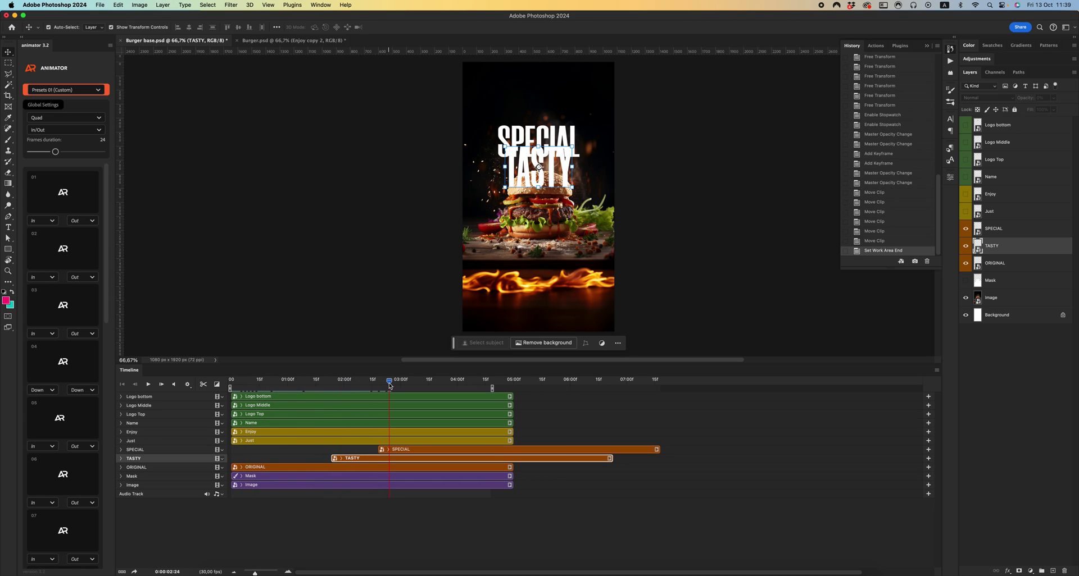
pyautogui.moveTo(410, 449); pyautogui.dragTo(477, 449)
pyautogui.moveTo(392, 382); pyautogui.dragTo(442, 385)
pyautogui.moveTo(470, 454); pyautogui.dragTo(459, 453)
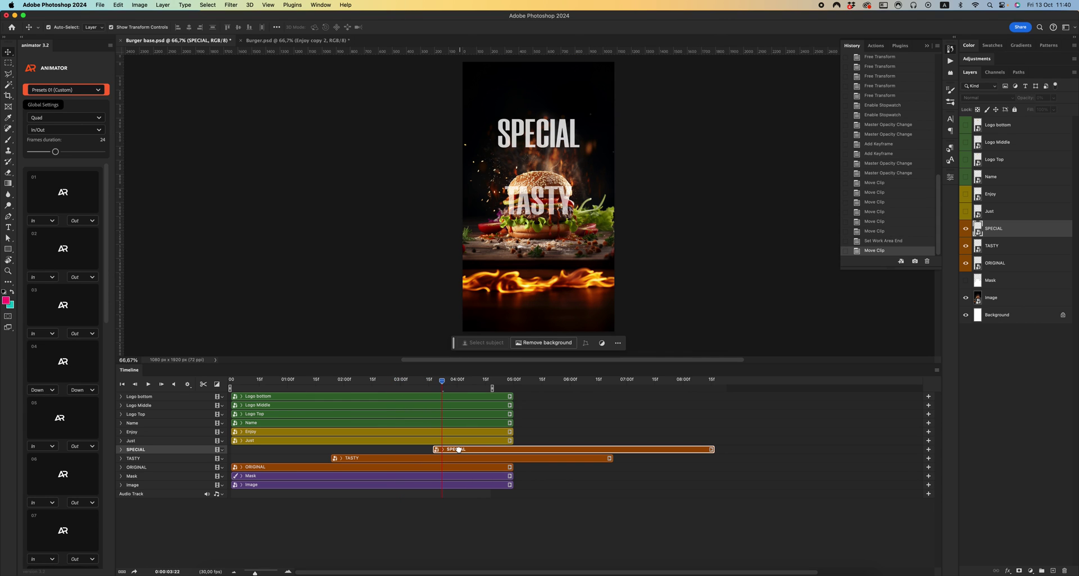
pyautogui.moveTo(437, 383); pyautogui.dragTo(464, 385)
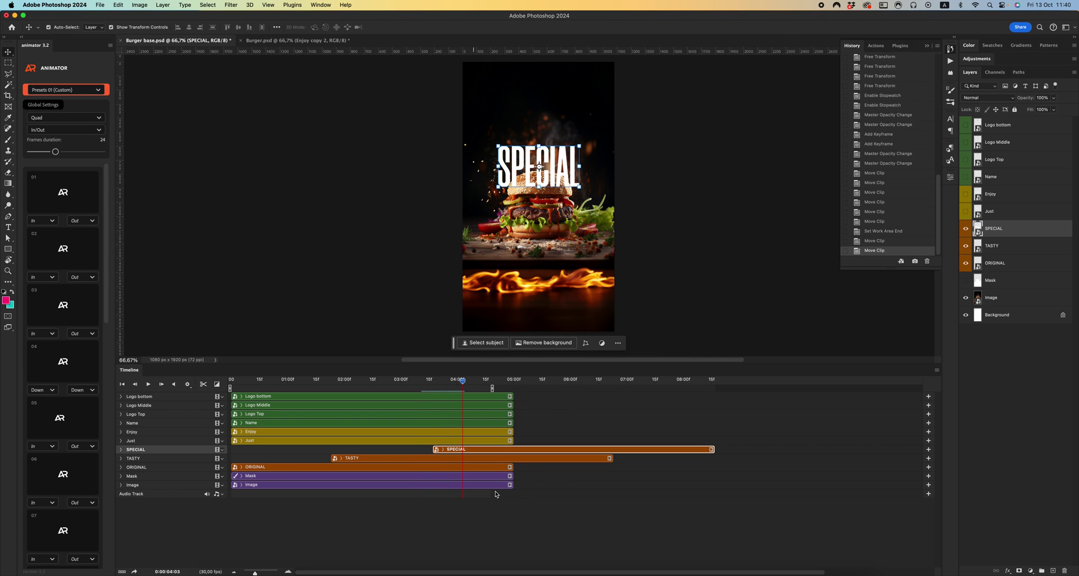
pyautogui.moveTo(512, 486); pyautogui.dragTo(780, 486)
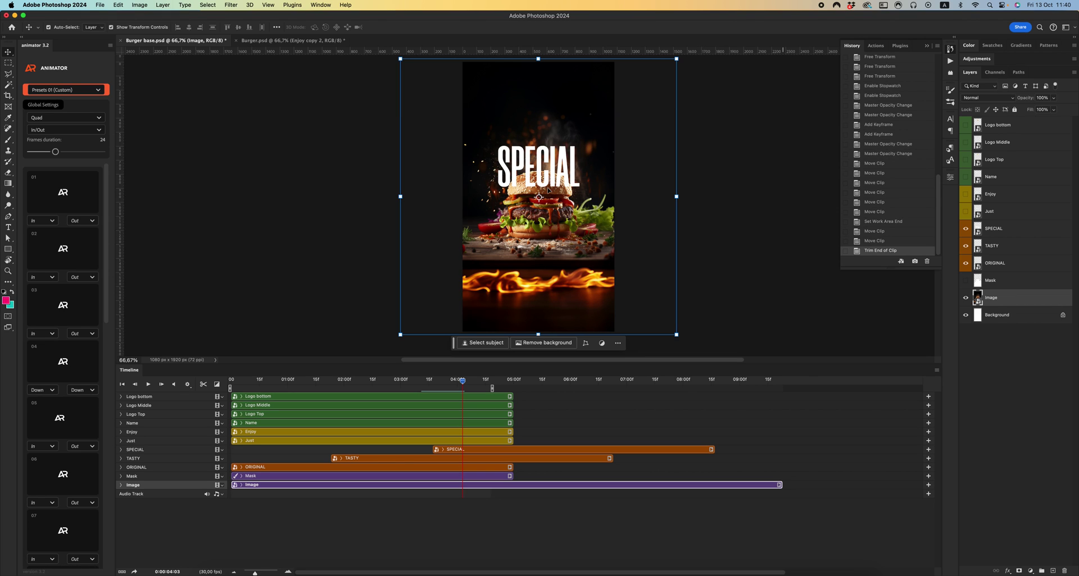
# Add a layer mask to ORIGINAL from the hidden Mask layer's selection and copy it to TASTY and SPECIAL
pyautogui.click(965, 281)
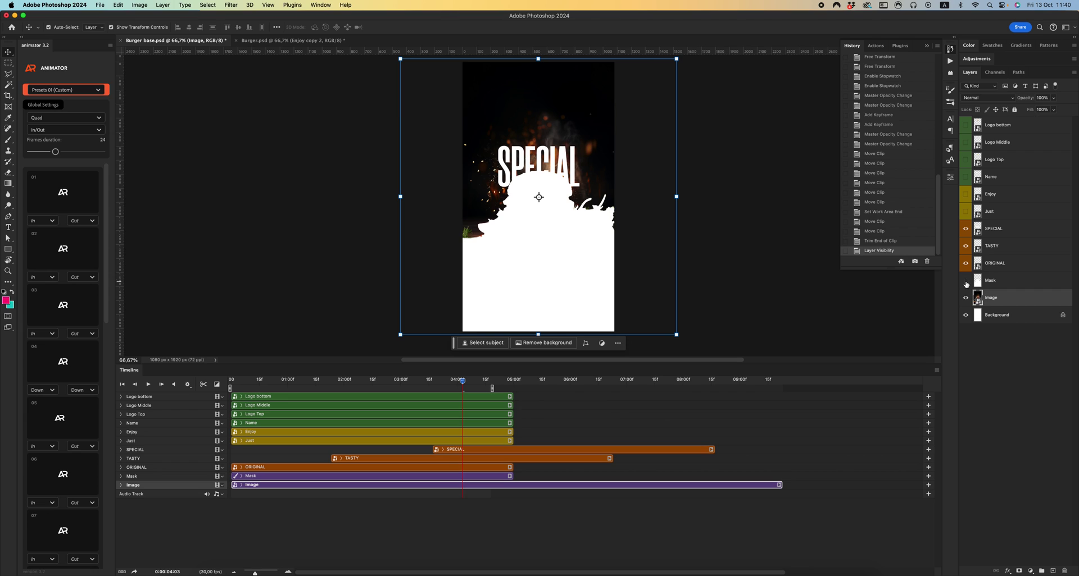
pyautogui.click(966, 280)
pyautogui.click(989, 265)
pyautogui.moveTo(981, 276); pyautogui.dragTo(978, 285)
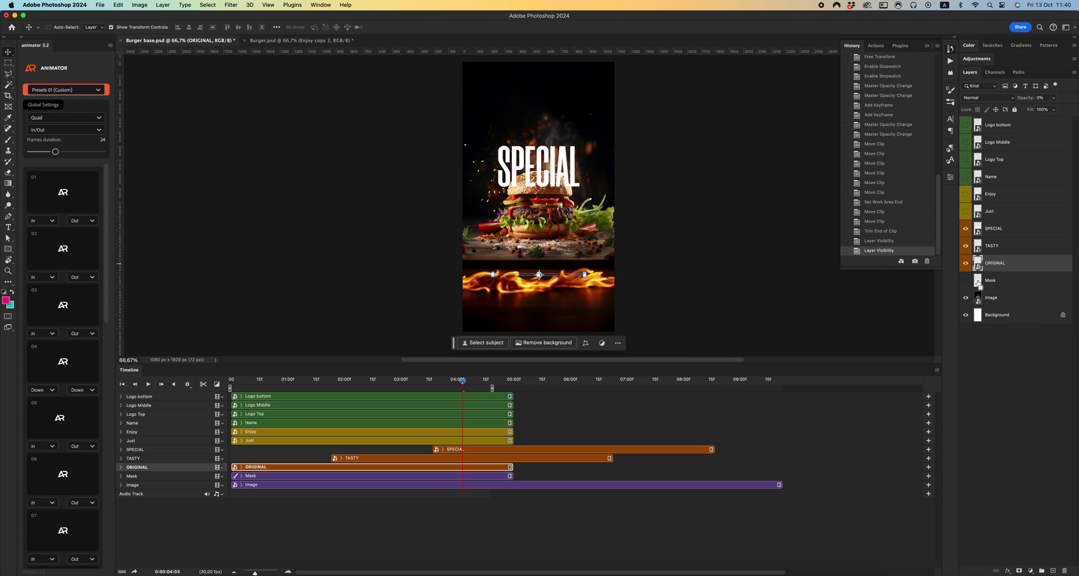
pyautogui.keyDown('super'); pyautogui.click(977, 283); pyautogui.keyUp('super')
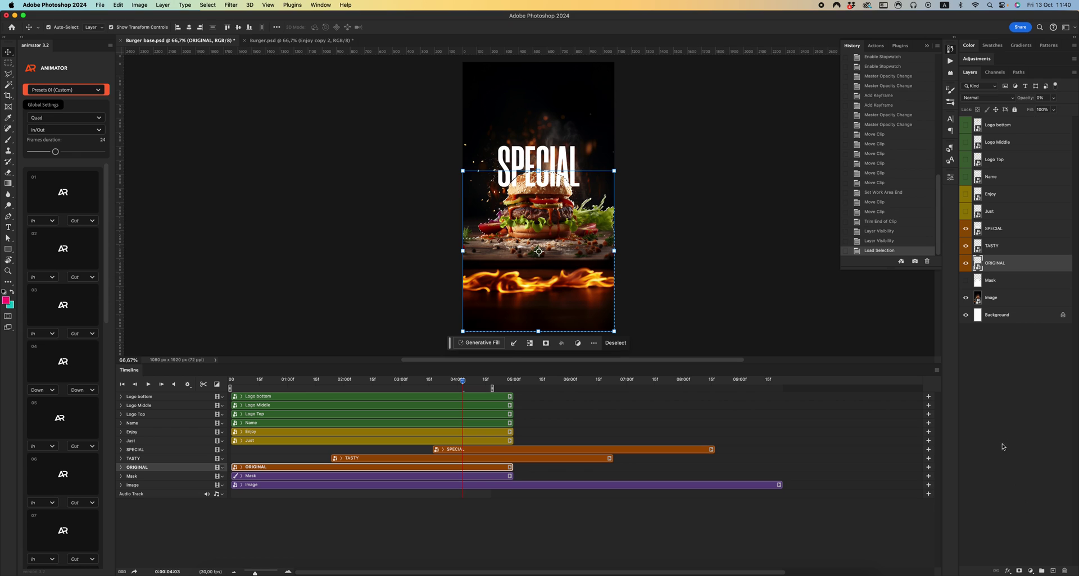
pyautogui.click(1019, 570)
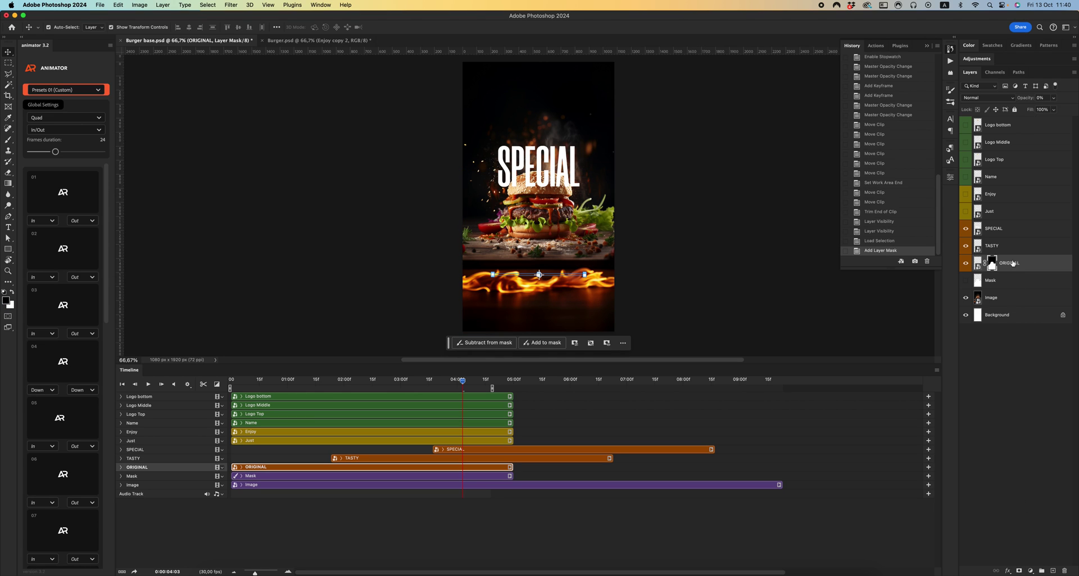
pyautogui.click(1004, 246)
pyautogui.moveTo(992, 265); pyautogui.dragTo(993, 229)
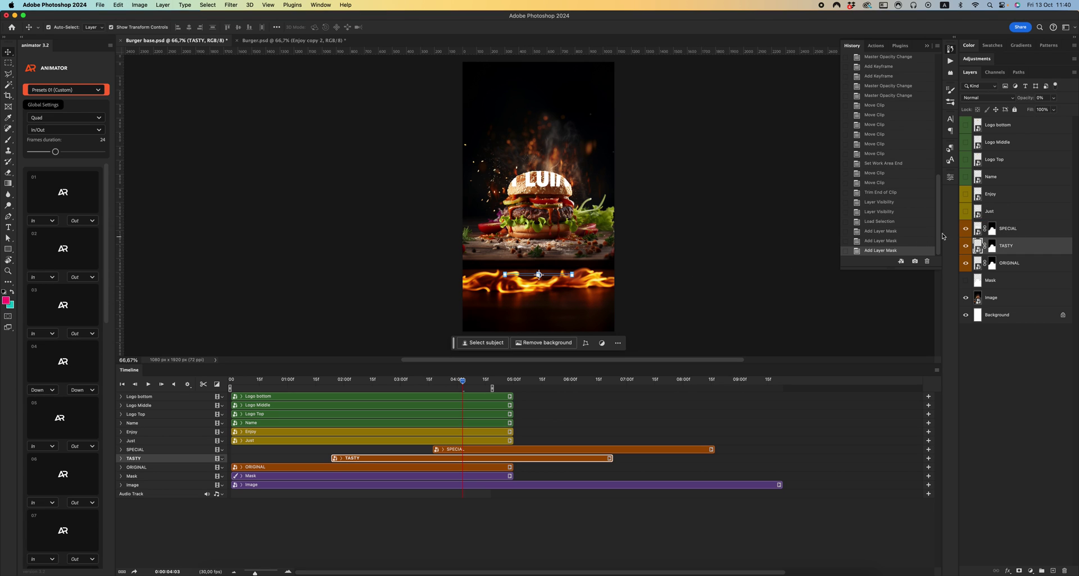
# Invert the layer masks of SPECIAL, TASTY and ORIGINAL
pyautogui.click(991, 230)
pyautogui.press('super+i')
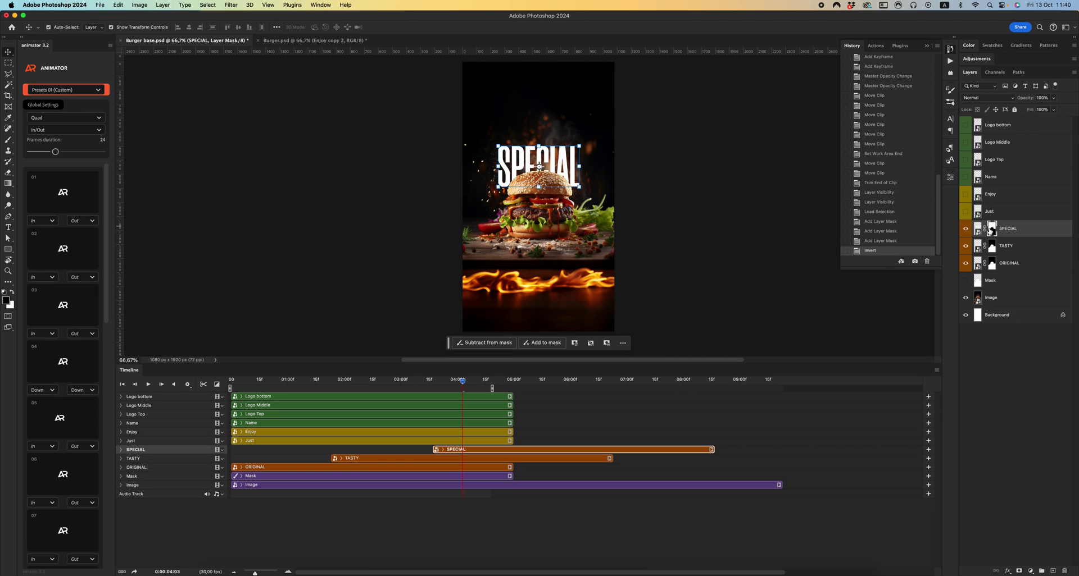
pyautogui.click(992, 246)
pyautogui.press('super+i')
pyautogui.click(991, 264)
pyautogui.press('super+i')
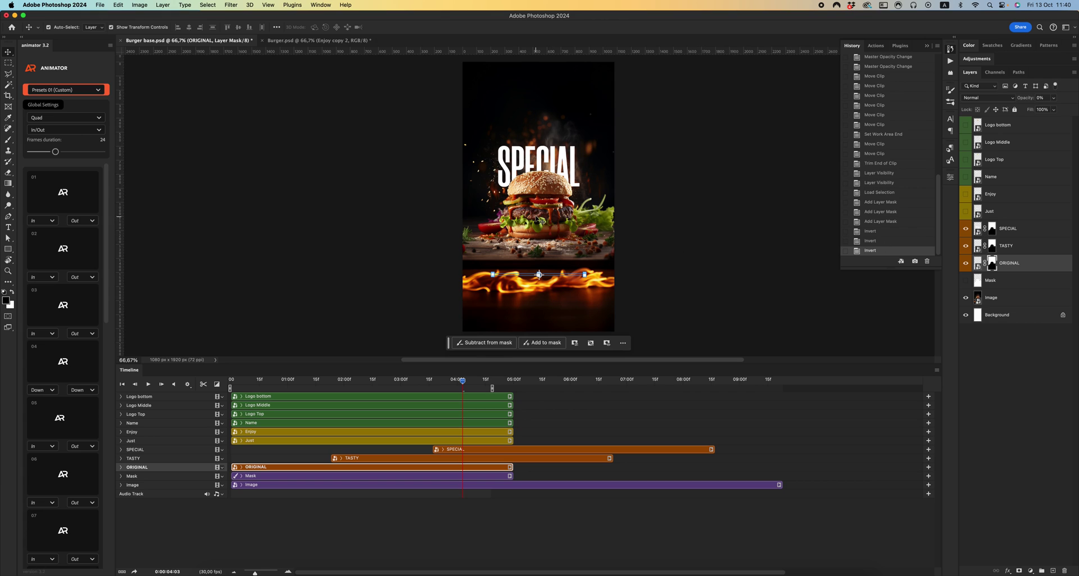
# Unlink the masks from the ORIGINAL, TASTY and SPECIAL layers
pyautogui.click(984, 263)
pyautogui.click(984, 246)
pyautogui.click(984, 228)
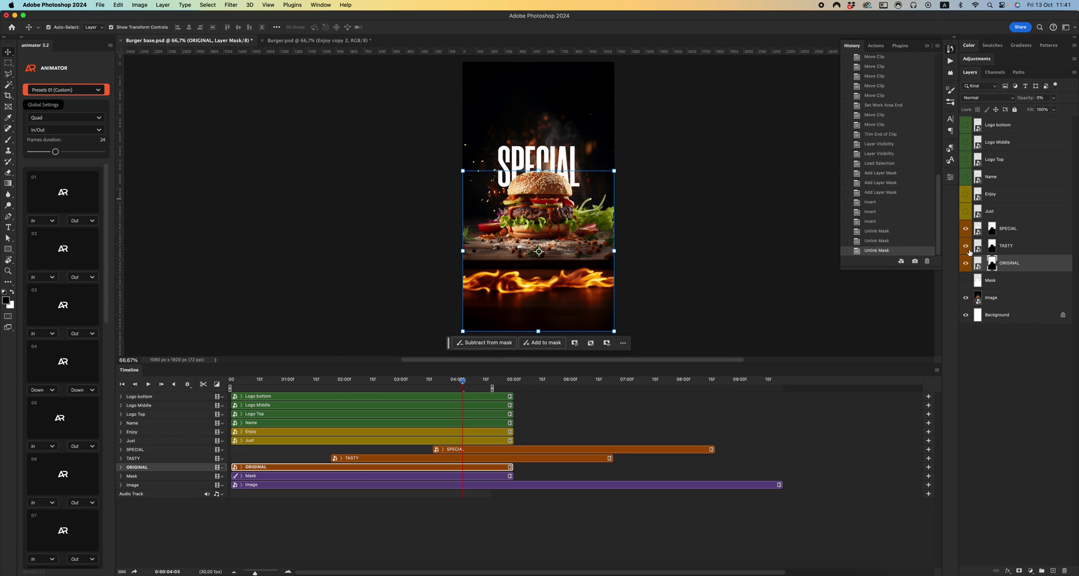
# Extend the work area's end to about 7.9 seconds and play the masked text animation
pyautogui.moveTo(494, 388); pyautogui.dragTo(678, 388)
pyautogui.click(149, 385)
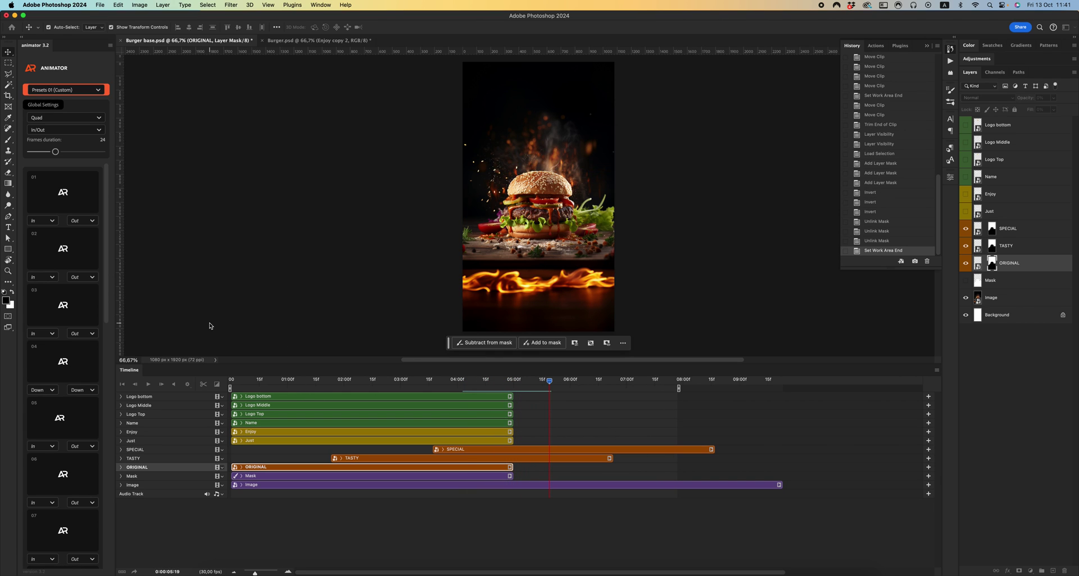
pyautogui.click(210, 326)
pyautogui.click(537, 212)
pyautogui.click(149, 384)
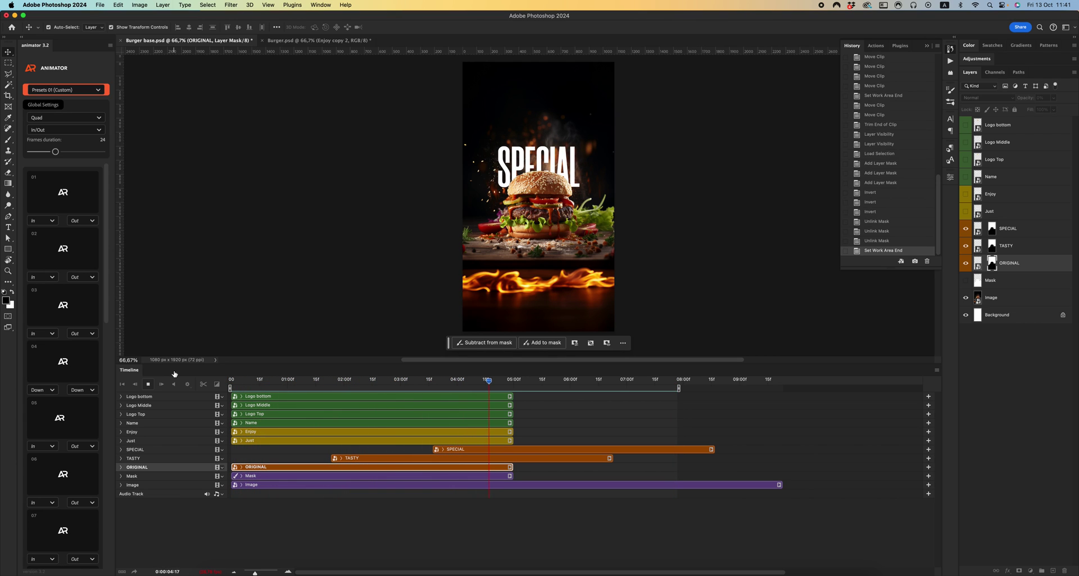
pyautogui.press('space')
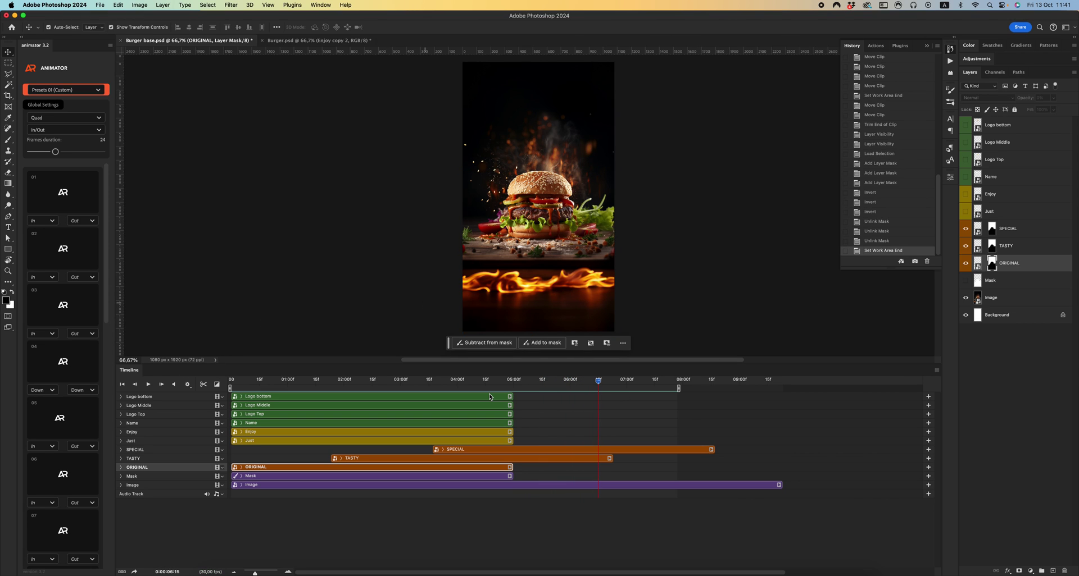
# Show the Name, Logo Top, Logo Middle and Logo bottom layers, and hide ORIGINAL, TASTY and SPECIAL
pyautogui.hscroll(1, 489, 397)
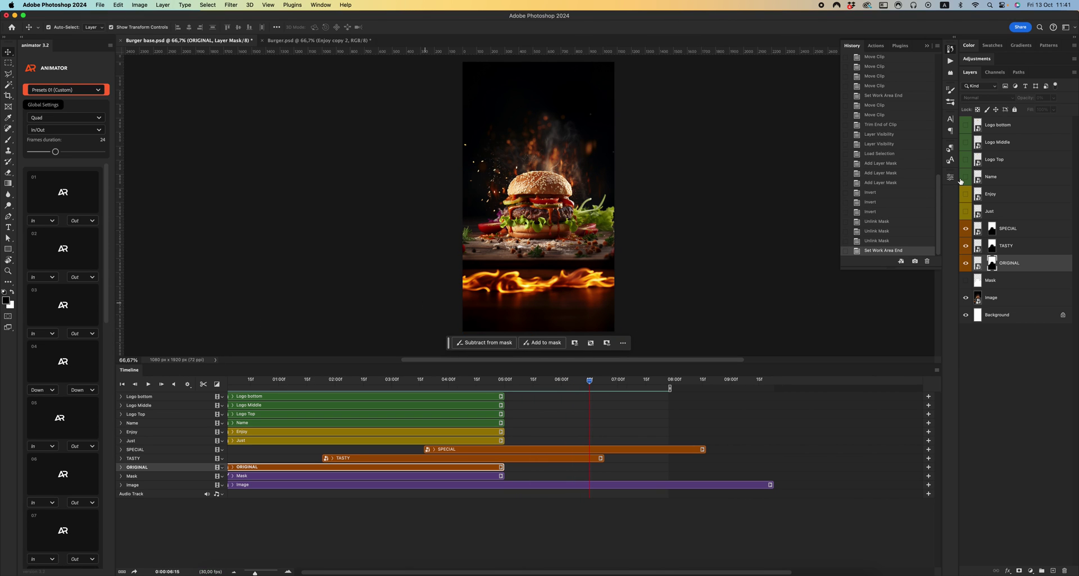
pyautogui.moveTo(967, 179); pyautogui.dragTo(968, 128)
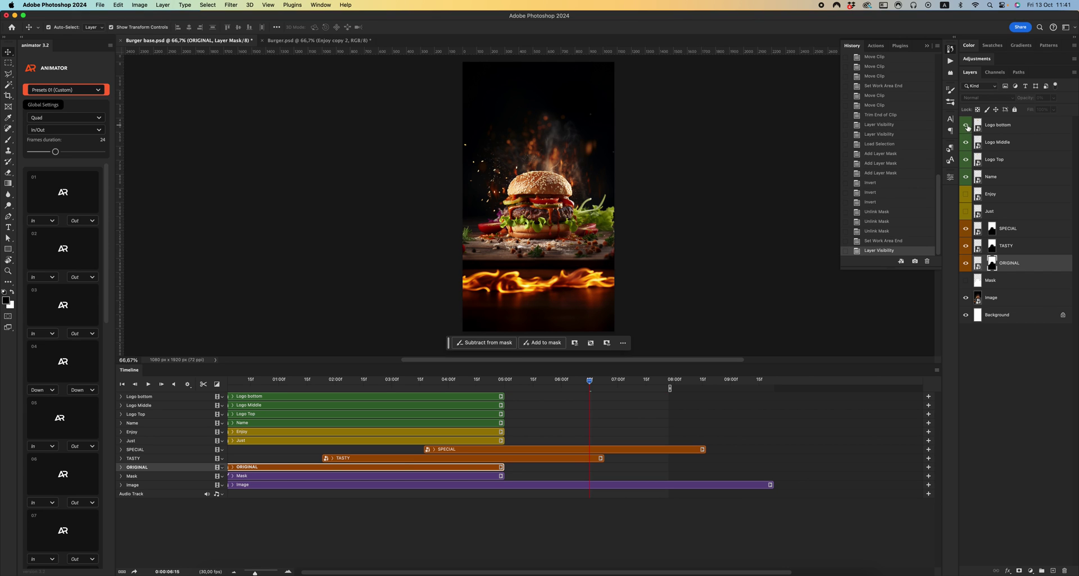
pyautogui.click(279, 384)
pyautogui.hscroll(-1, 287, 402)
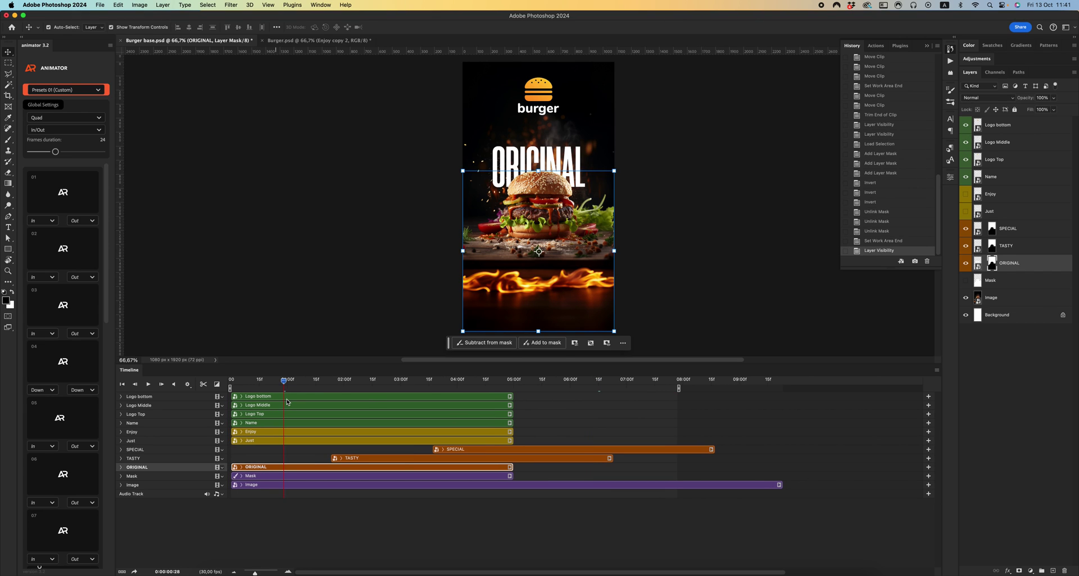
pyautogui.click(965, 261)
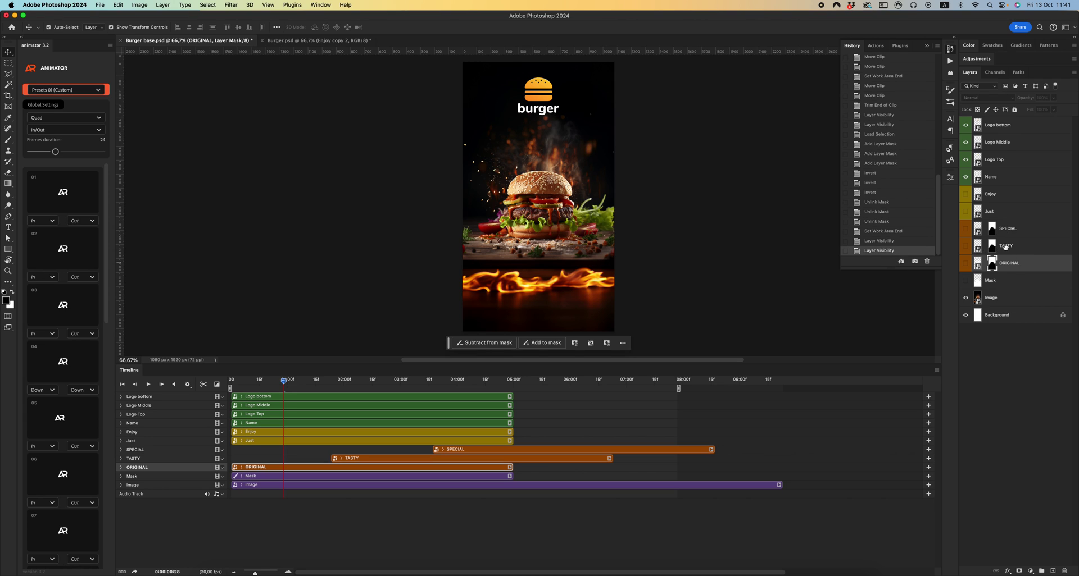
# Expand the keyframe properties of the three logo clips and load Presets 02 (Fixed) with the playhead at the timeline start
pyautogui.click(121, 398)
pyautogui.click(121, 431)
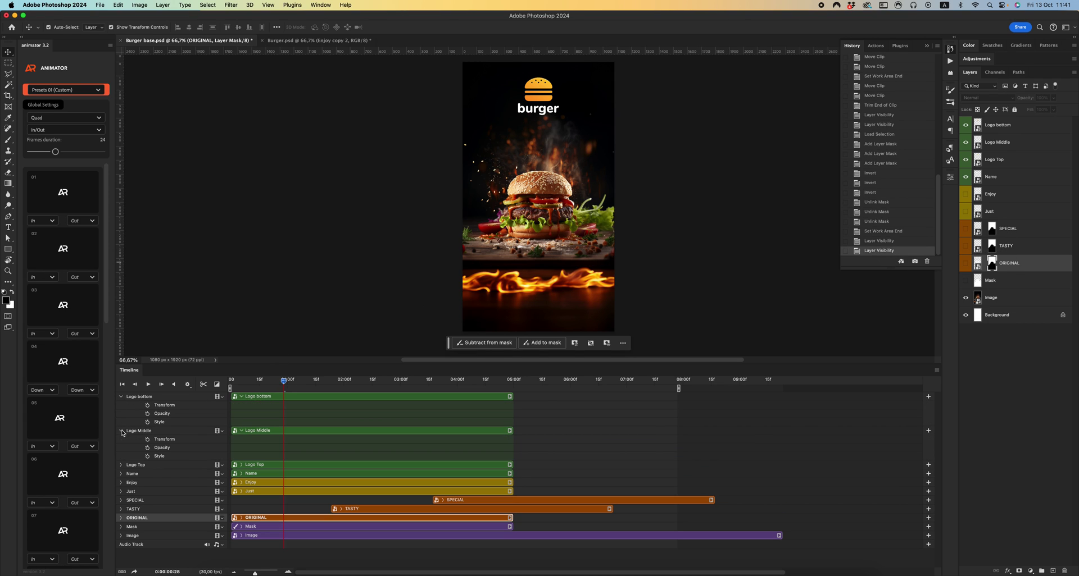
pyautogui.click(121, 465)
pyautogui.click(230, 381)
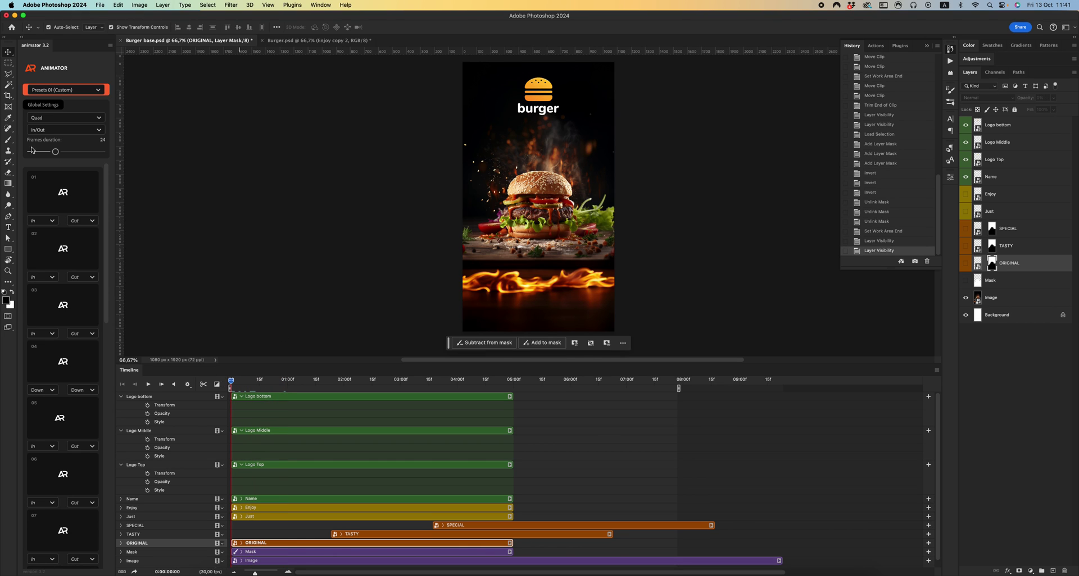
pyautogui.click(49, 91)
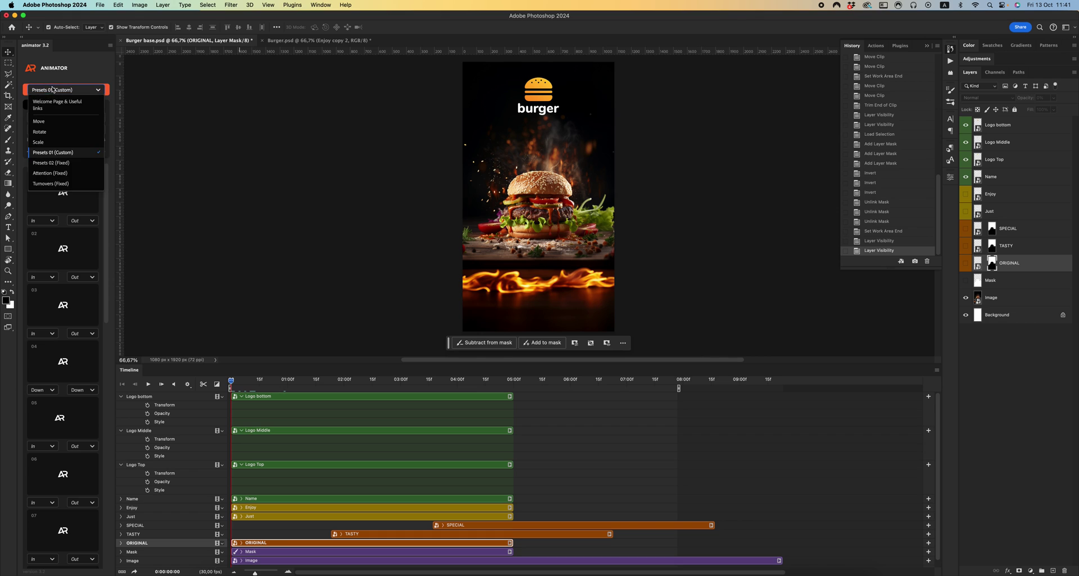
pyautogui.click(47, 163)
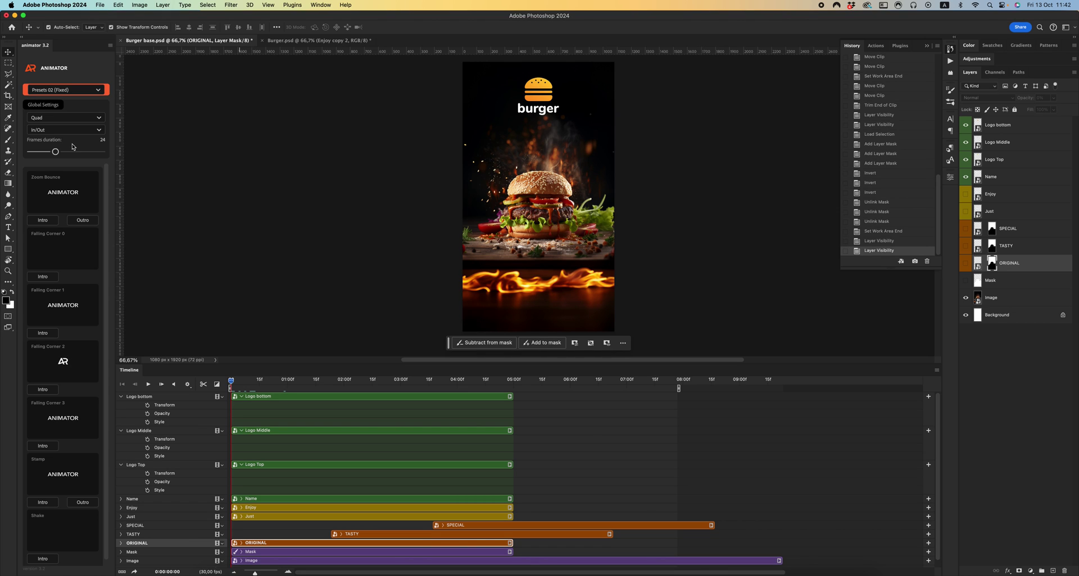
pyautogui.scroll(-1, 69, 312)
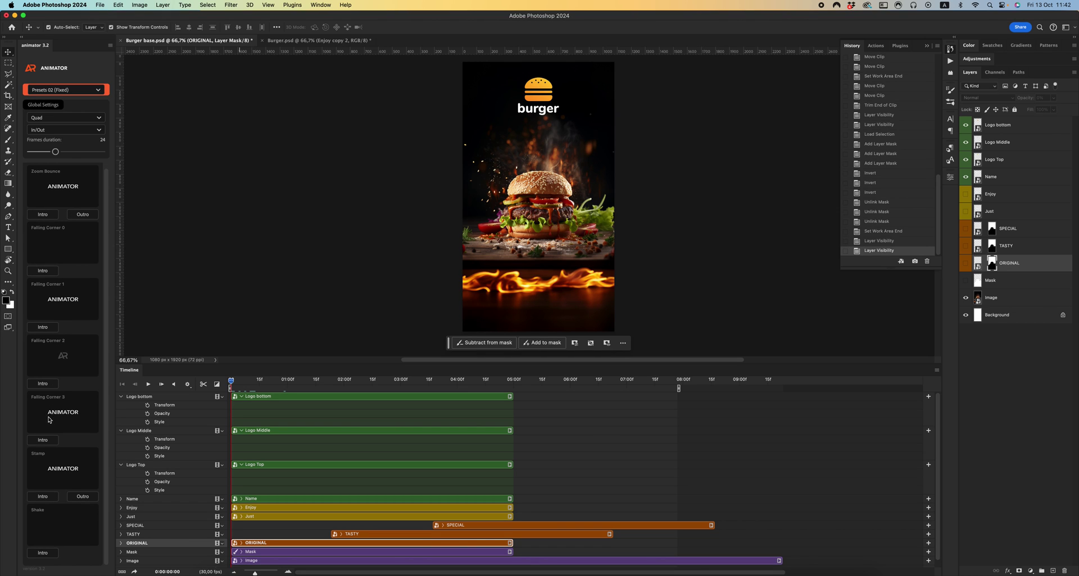
# Apply the Falling Corner 3 intro to the Logo bottom, Logo Middle and Logo Top layers at the timeline start
pyautogui.click(280, 399)
pyautogui.click(45, 440)
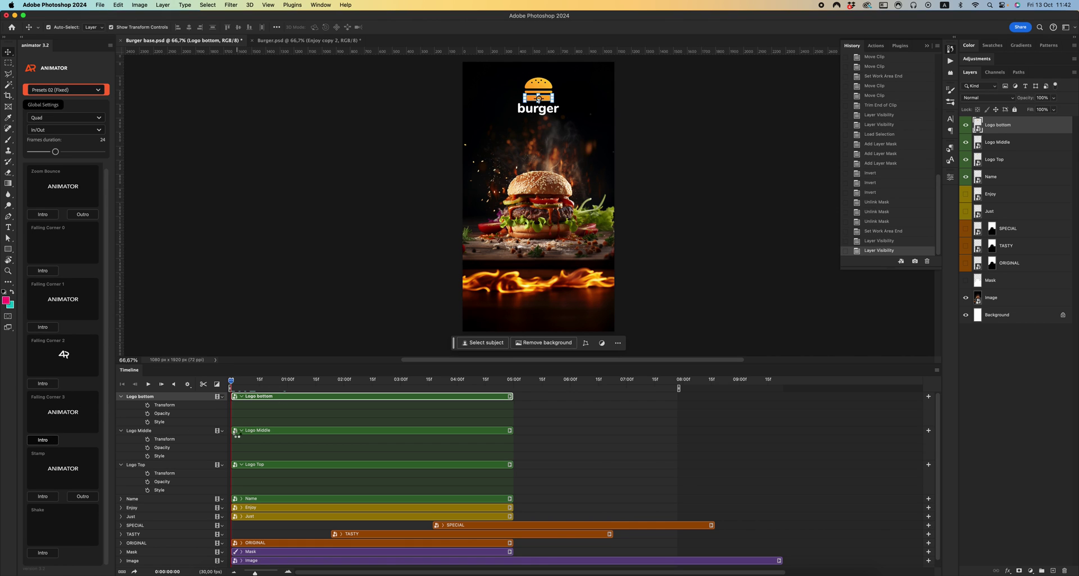
pyautogui.click(267, 432)
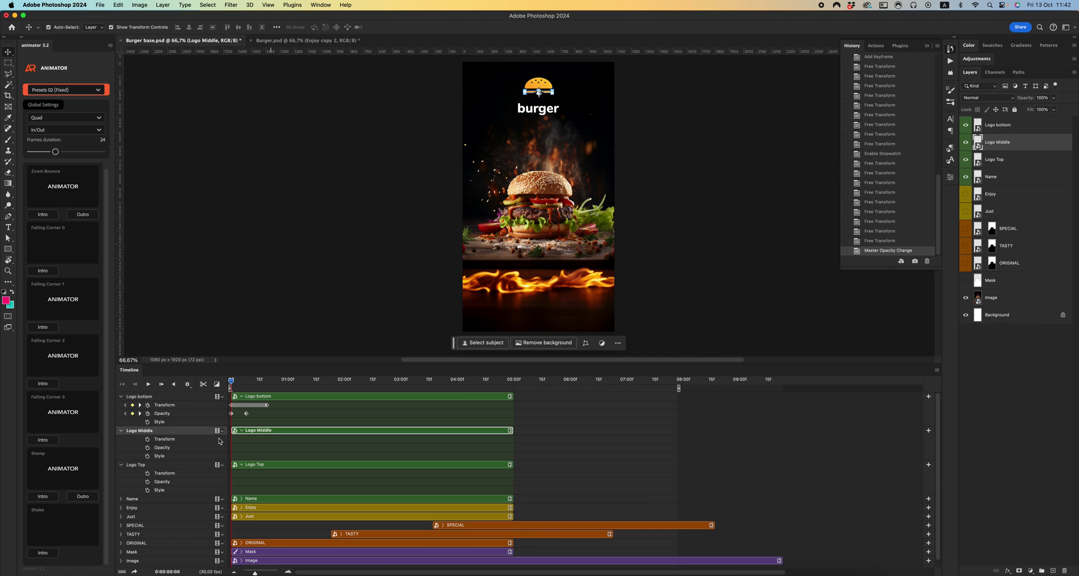
pyautogui.click(42, 440)
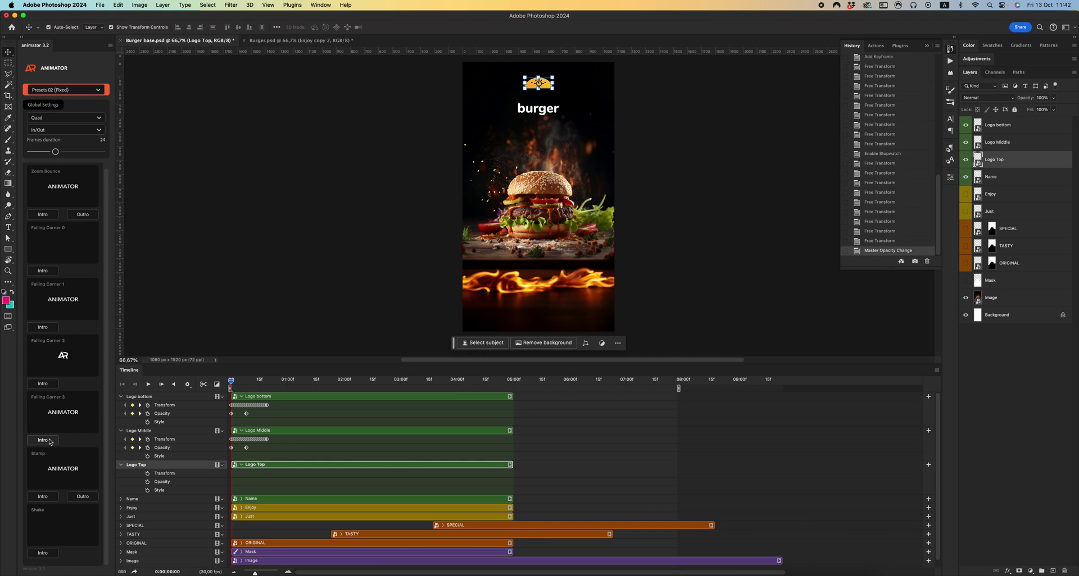
pyautogui.click(236, 382)
pyautogui.moveTo(235, 382); pyautogui.dragTo(256, 406)
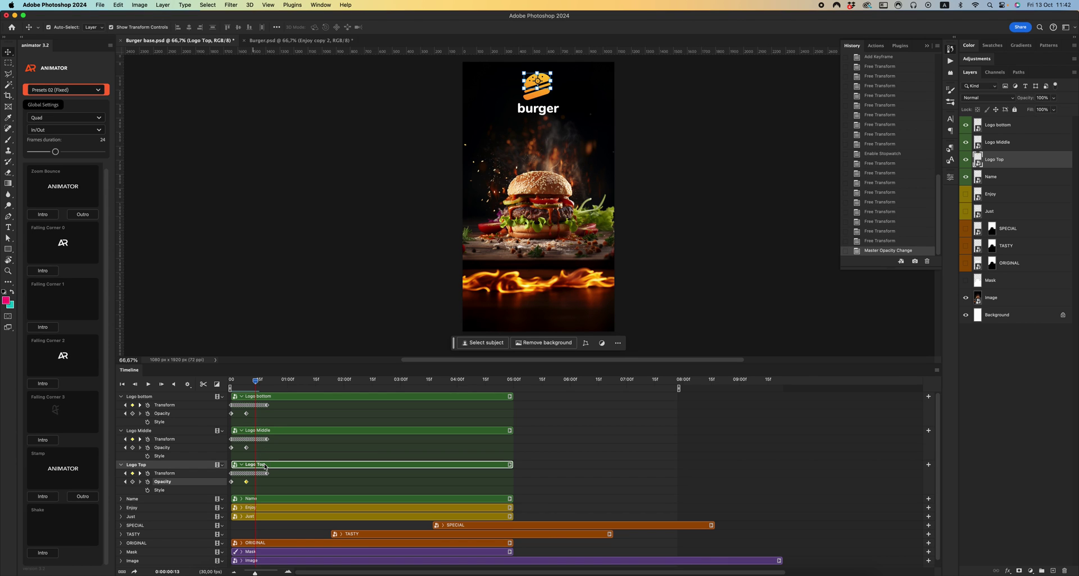
# Stagger the logo clips so Logo Middle starts at about 0:00:00:05 and Logo Top at about 0:00:00:10
pyautogui.moveTo(264, 466); pyautogui.dragTo(287, 431)
pyautogui.click(121, 431)
pyautogui.click(121, 396)
pyautogui.click(121, 414)
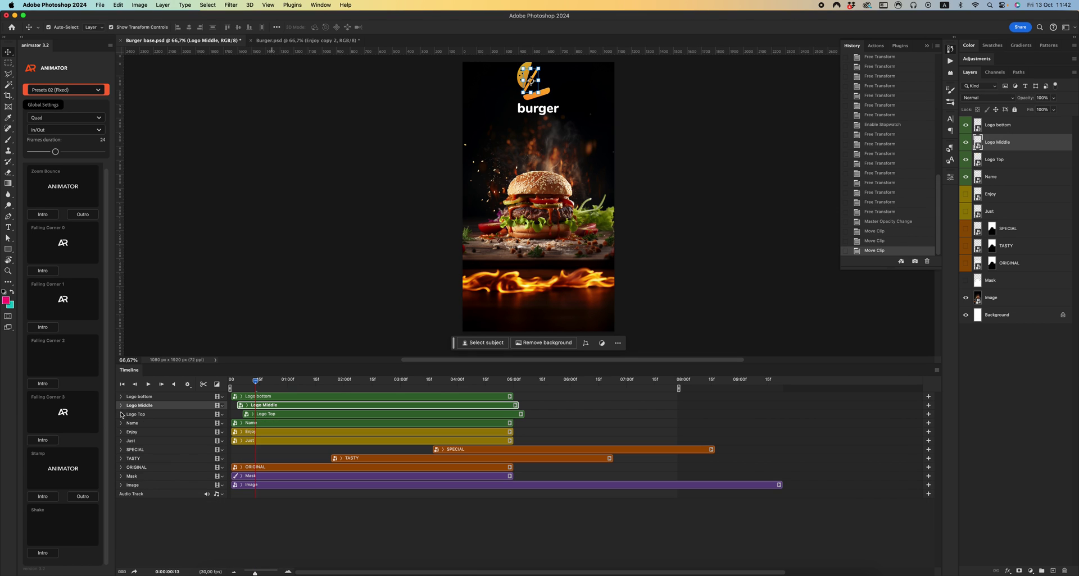
pyautogui.scroll(2, 268, 415)
pyautogui.moveTo(277, 384)
pyautogui.mouseDown()
pyautogui.moveTo(235, 383)
pyautogui.moveTo(280, 382)
pyautogui.mouseUp()
pyautogui.moveTo(303, 418)
pyautogui.mouseDown()
pyautogui.moveTo(313, 418)
pyautogui.moveTo(309, 405)
pyautogui.moveTo(309, 416)
pyautogui.mouseUp()
pyautogui.moveTo(280, 381)
pyautogui.mouseDown()
pyautogui.moveTo(237, 378)
pyautogui.moveTo(321, 381)
pyautogui.moveTo(263, 381)
pyautogui.mouseUp()
# Apply an intro animation preset to the Name layer at the timeline start
pyautogui.click(275, 424)
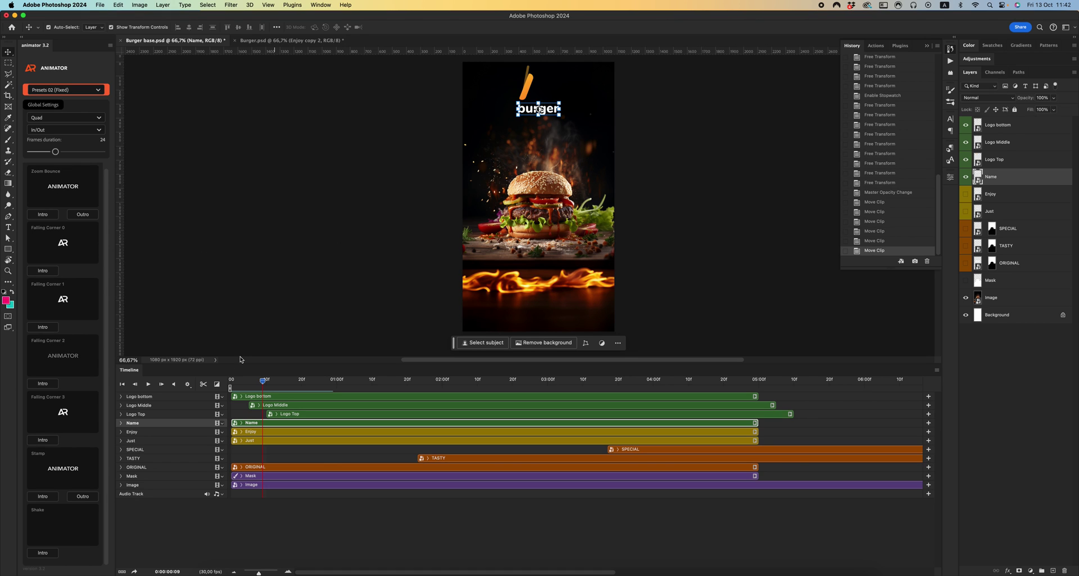
pyautogui.moveTo(267, 386); pyautogui.dragTo(231, 385)
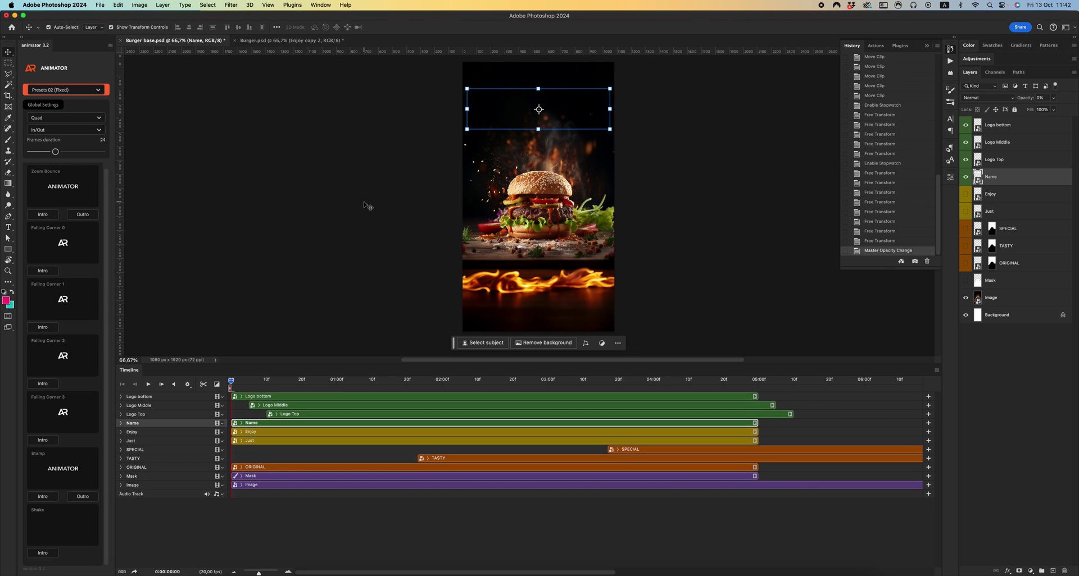
# Delay the Name clip in the timeline so it starts at about 0:00:00:23, after the logo clips
pyautogui.moveTo(235, 384); pyautogui.dragTo(266, 383)
pyautogui.moveTo(274, 423); pyautogui.dragTo(369, 423)
pyautogui.moveTo(266, 383); pyautogui.dragTo(312, 385)
pyautogui.moveTo(356, 423); pyautogui.dragTo(343, 423)
pyautogui.moveTo(311, 385); pyautogui.dragTo(336, 385)
# Group the Logo bottom, Logo Middle, Logo Top and Name layers and name the group Logo Animation
pyautogui.keyDown('shift'); pyautogui.click(1009, 132); pyautogui.keyUp('shift')
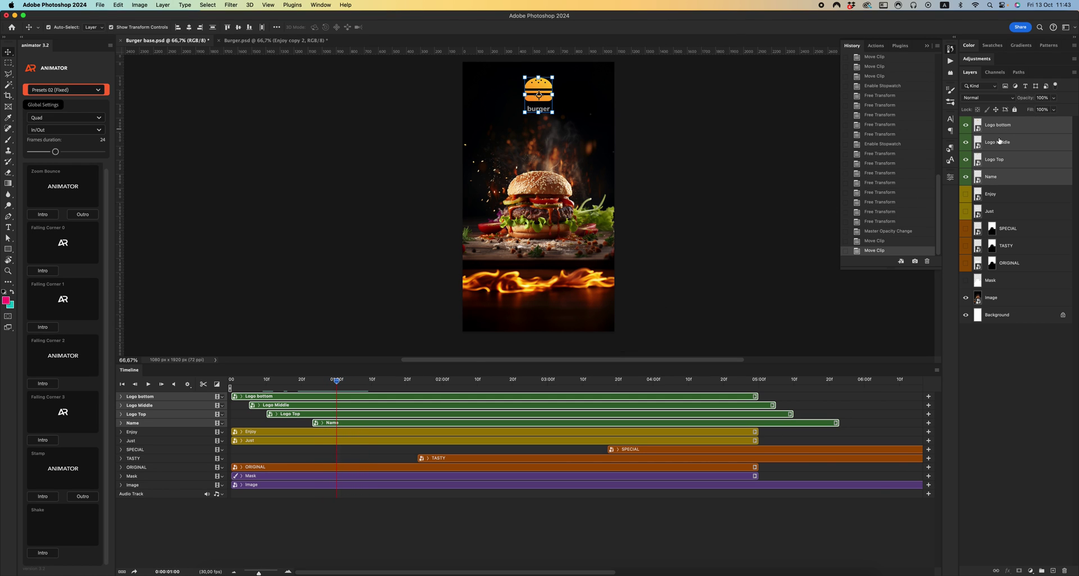
pyautogui.press('super+g')
pyautogui.doubleClick(997, 122)
pyautogui.write('Logo')
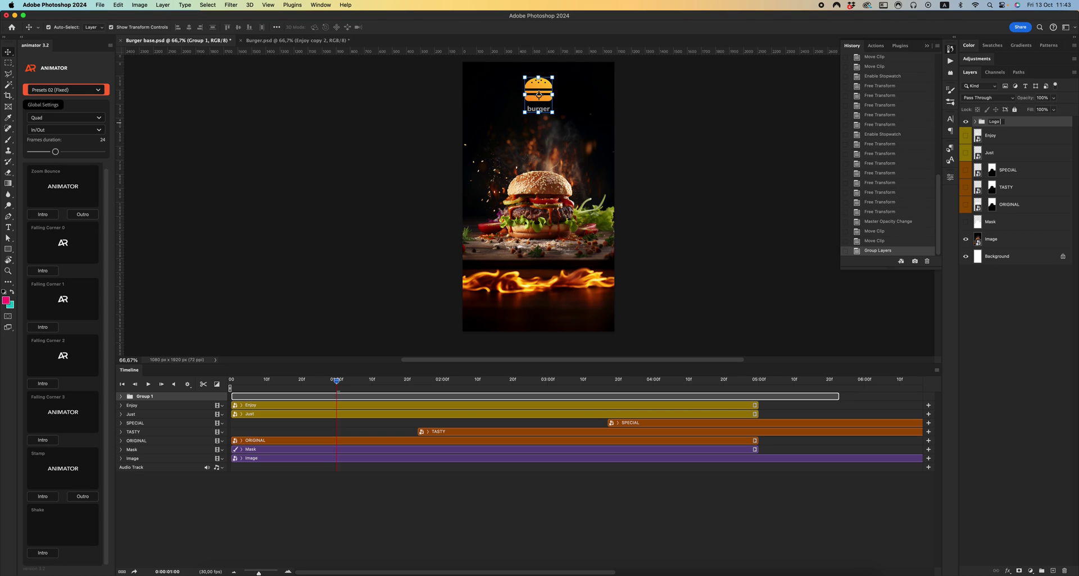
pyautogui.write(' Aniamtion')
pyautogui.press('BackSpace')
pyautogui.press('BackSpace')
pyautogui.press('BackSpace')
pyautogui.write('mation')
pyautogui.press('Return')
# Show the SPECIAL, TASTY and ORIGINAL layers and group them as Titles Animation
pyautogui.click(965, 206)
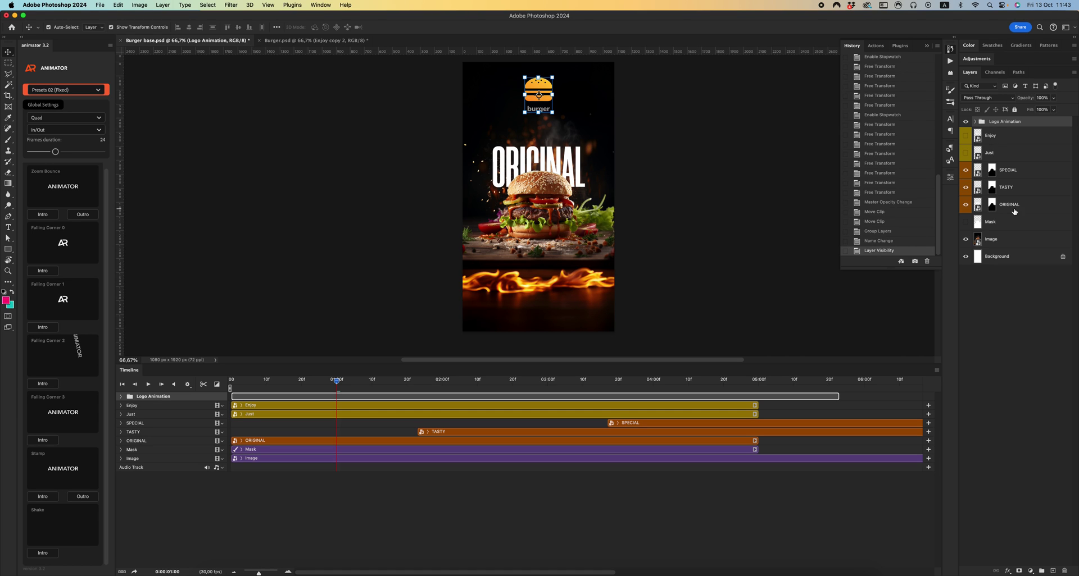
pyautogui.click(1018, 168)
pyautogui.doubleClick(998, 167)
pyautogui.write('Ti')
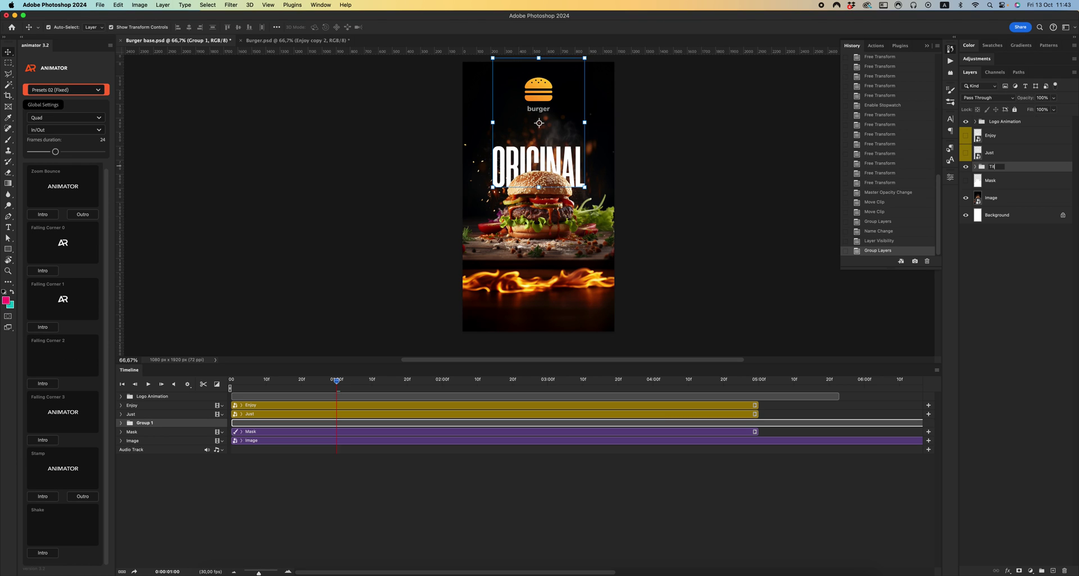
pyautogui.write('tles Animation')
pyautogui.press('Return')
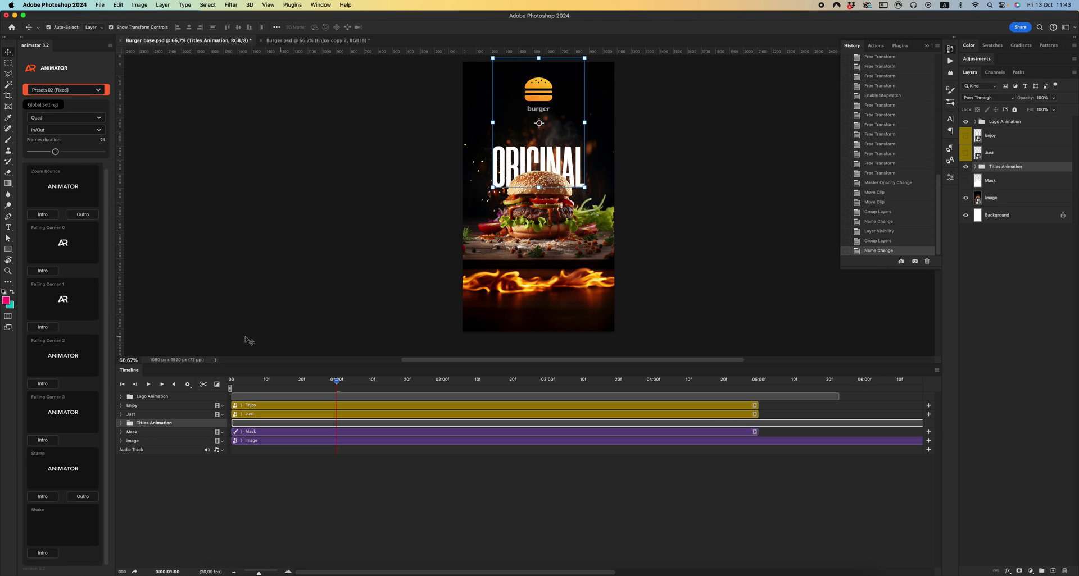
# Expand both animation groups in the timeline and shift the Logo Animation group to start at about 0:00:05:05
pyautogui.click(120, 423)
pyautogui.click(119, 397)
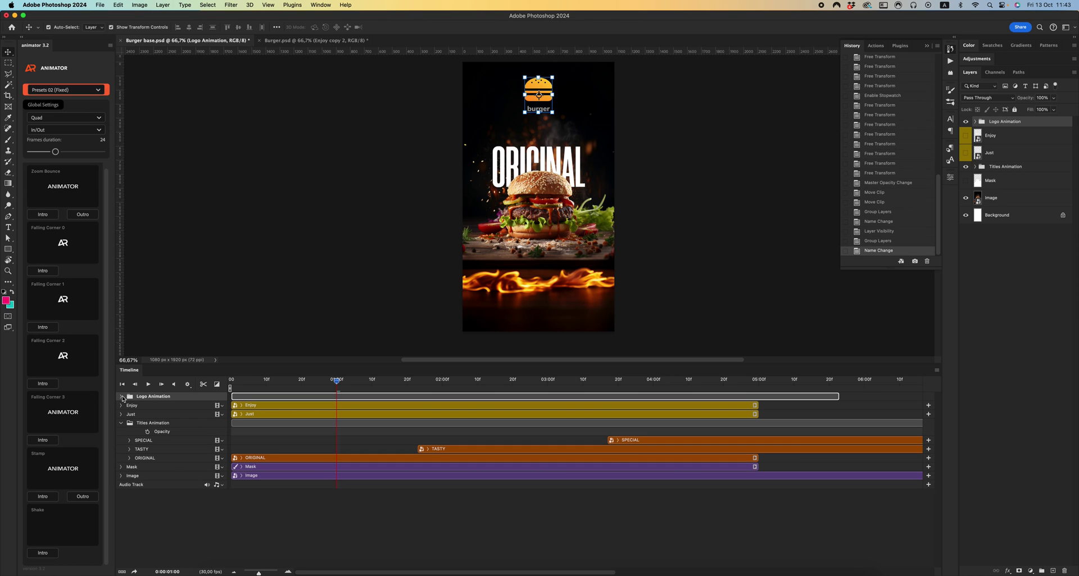
pyautogui.click(121, 397)
pyautogui.moveTo(272, 397); pyautogui.dragTo(731, 400)
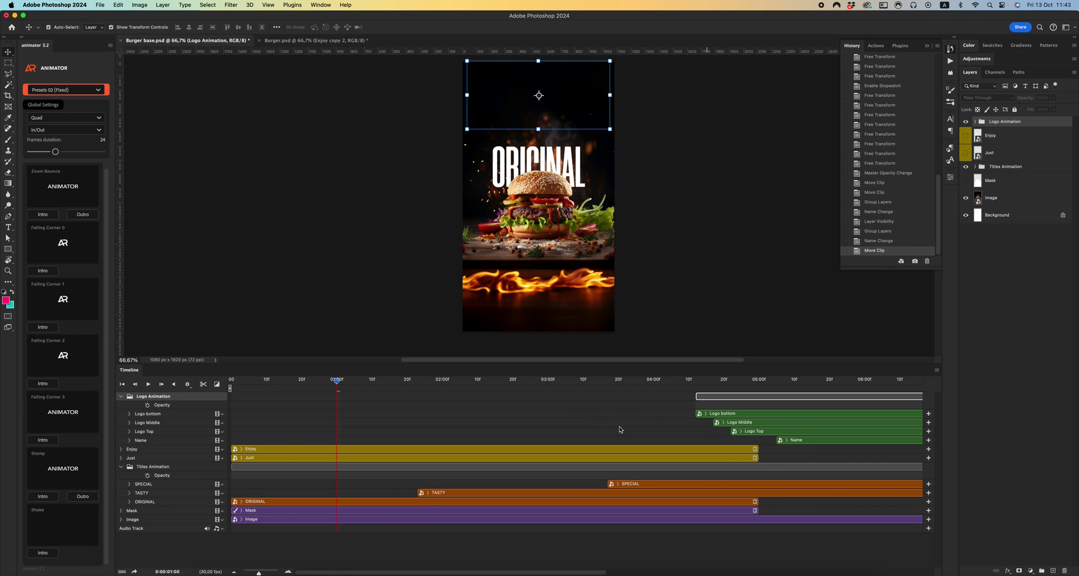
pyautogui.hscroll(5, 596, 424)
pyautogui.moveTo(403, 396); pyautogui.dragTo(645, 404)
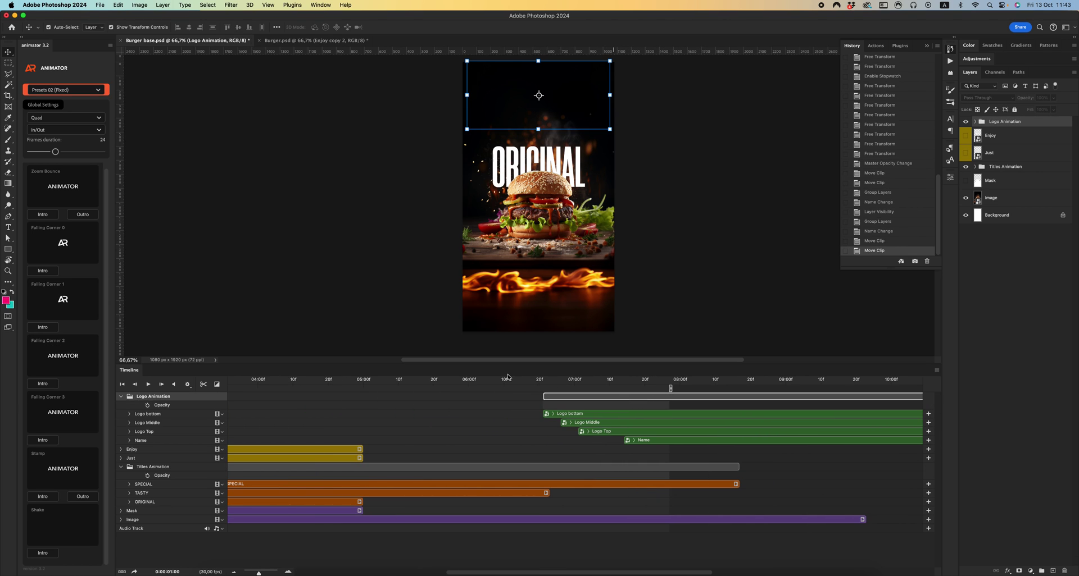
pyautogui.moveTo(537, 381); pyautogui.dragTo(431, 380)
pyautogui.moveTo(588, 397); pyautogui.dragTo(401, 381)
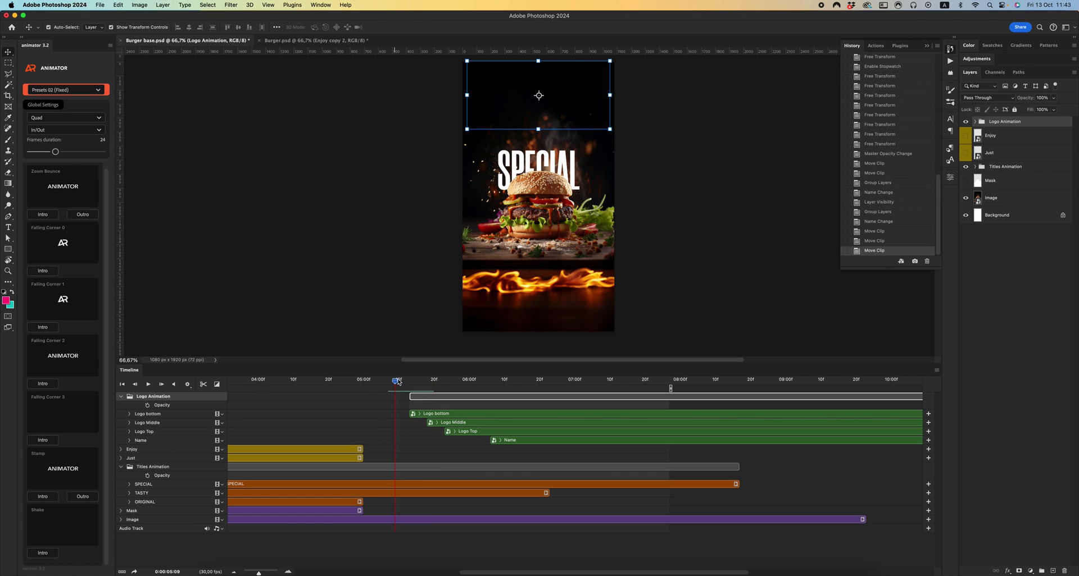
pyautogui.moveTo(456, 400); pyautogui.dragTo(642, 386)
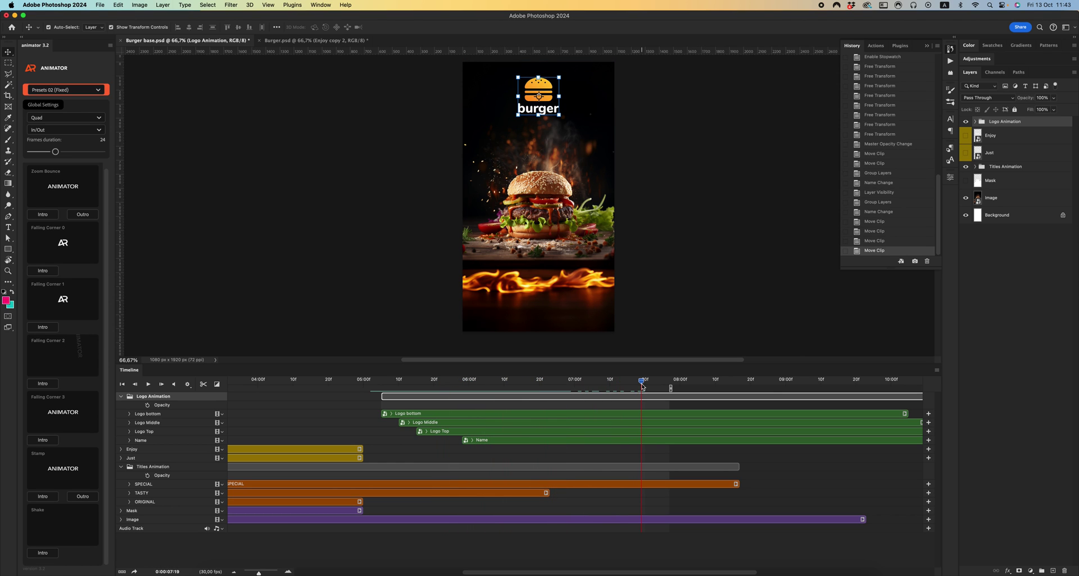
# Play back the whole timeline to check how the logo animation follows the titles
pyautogui.click(235, 572)
pyautogui.click(234, 572)
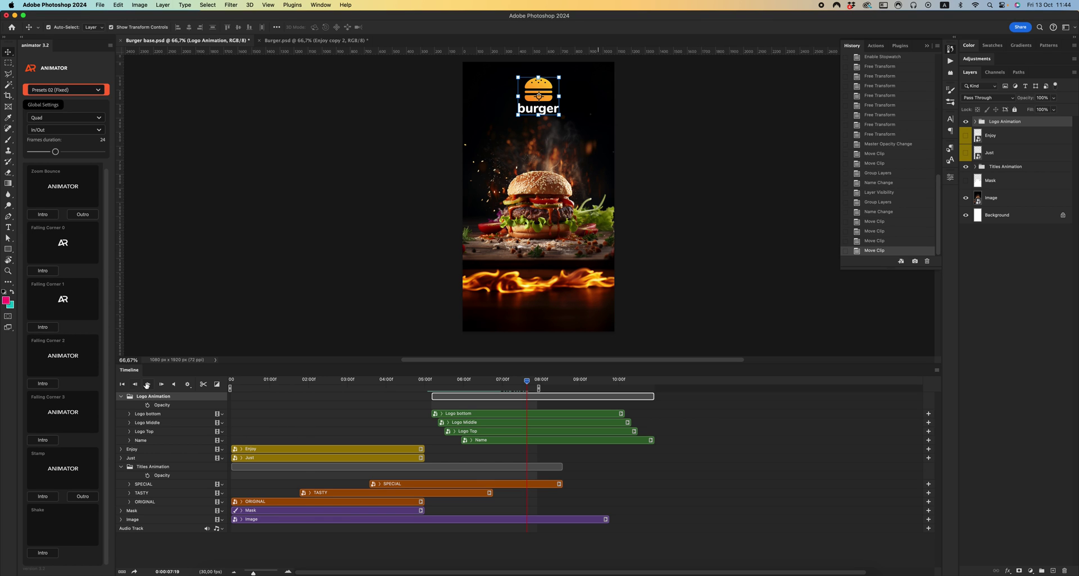
pyautogui.press('space')
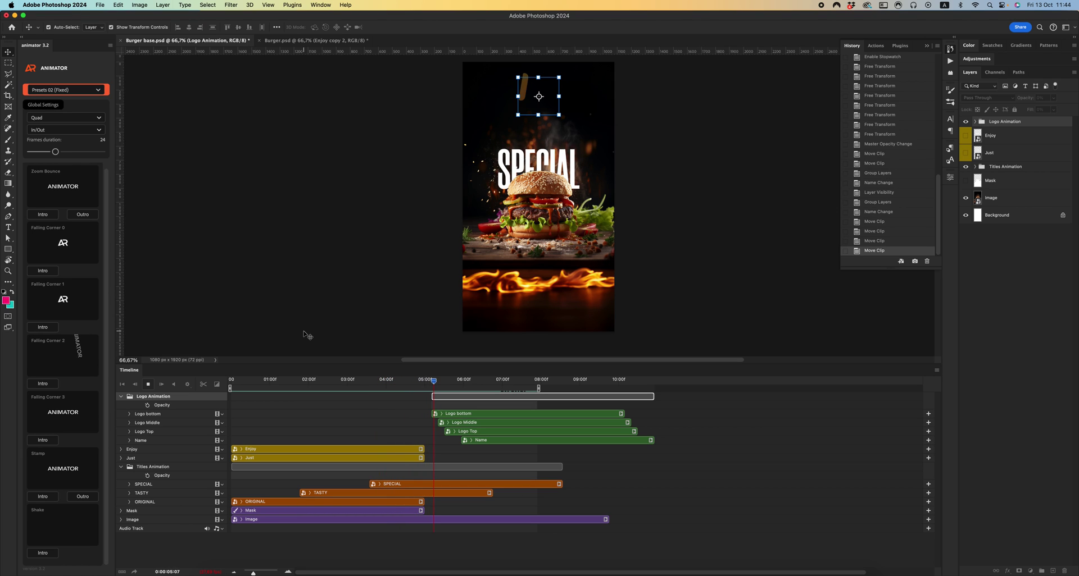
pyautogui.press('space')
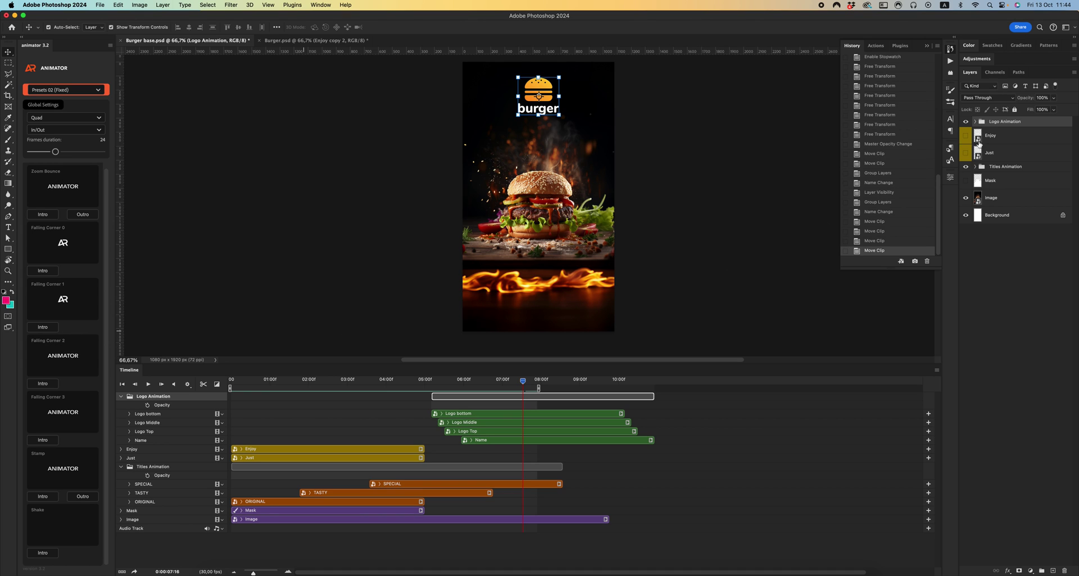
# Show the Enjoy and Just layers and load the Move animation options with the playhead at the timeline start
pyautogui.click(978, 141)
pyautogui.click(992, 153)
pyautogui.click(965, 135)
pyautogui.click(965, 153)
pyautogui.click(1001, 138)
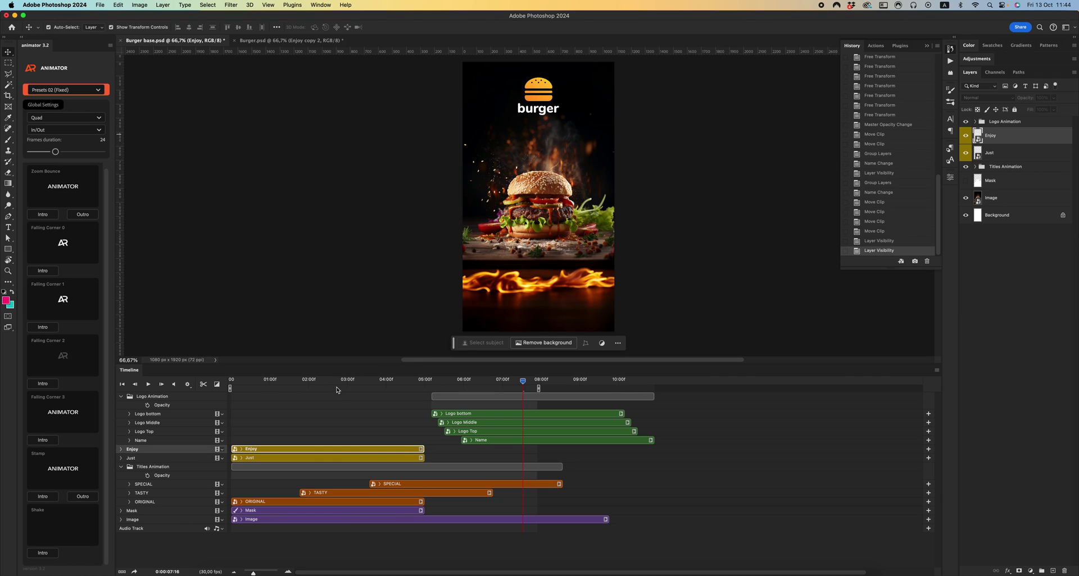
pyautogui.moveTo(309, 389); pyautogui.dragTo(230, 388)
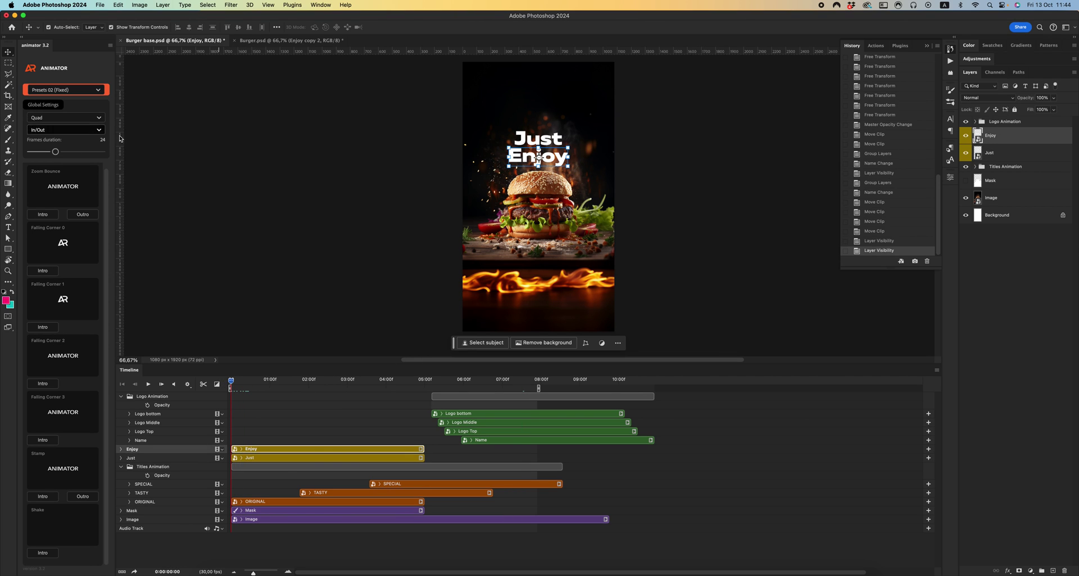
pyautogui.click(59, 91)
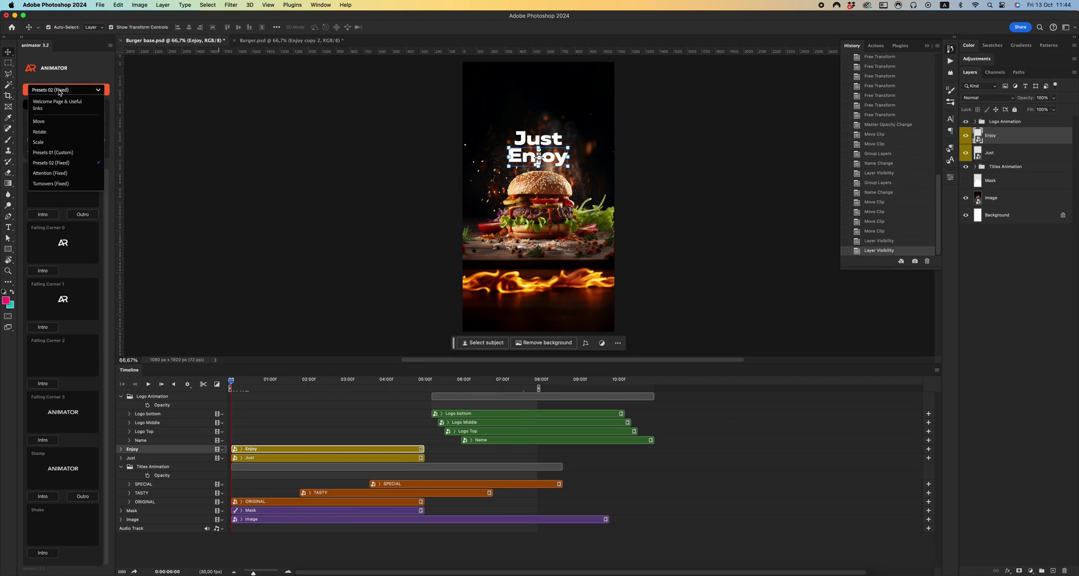
pyautogui.click(58, 125)
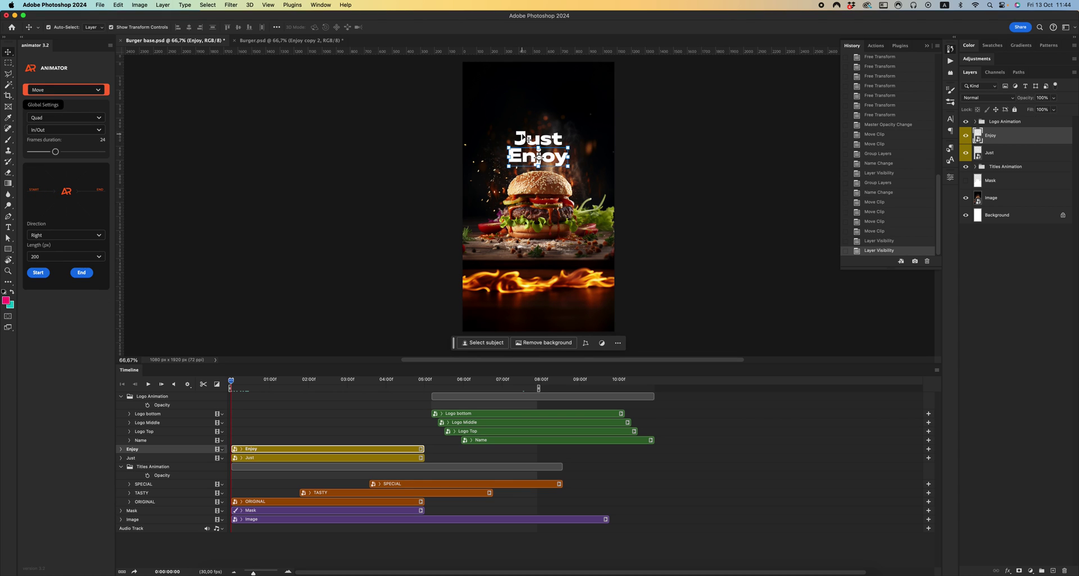
# Set the length of the Move animation to 300 px with the Enjoy layer selected
pyautogui.click(531, 139)
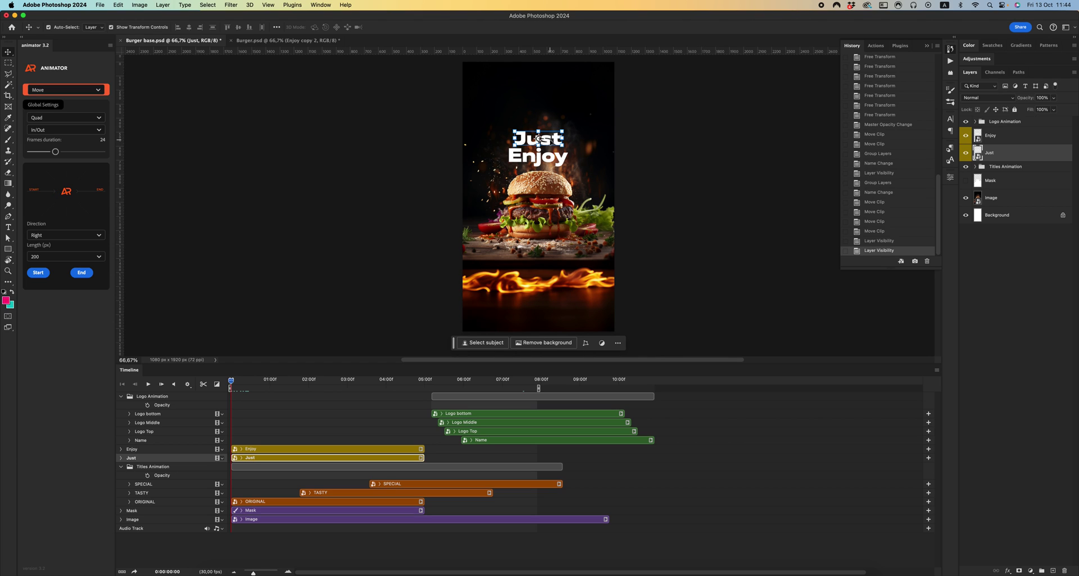
pyautogui.click(546, 164)
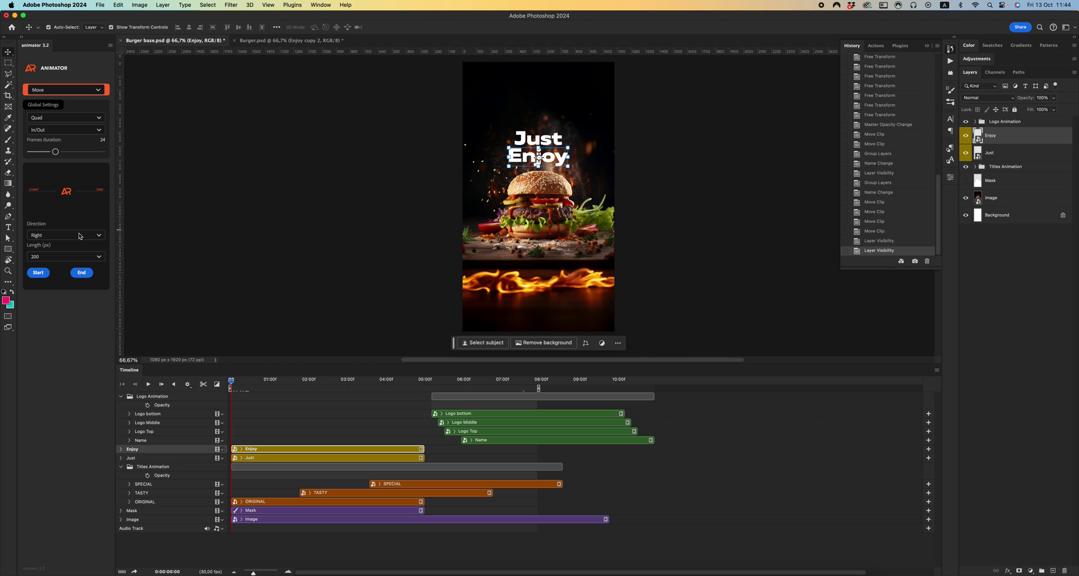
pyautogui.click(56, 258)
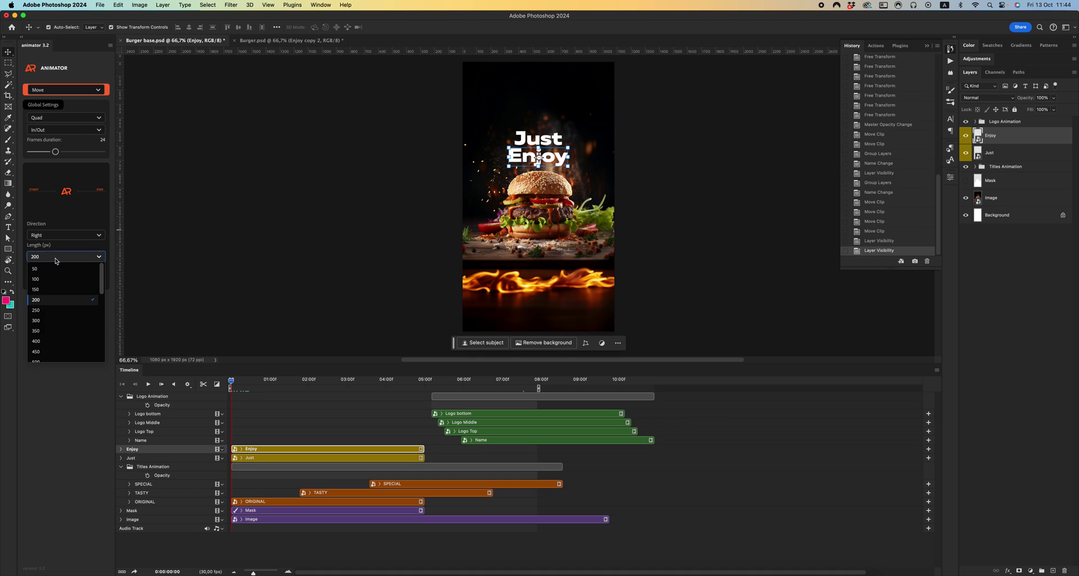
pyautogui.click(45, 321)
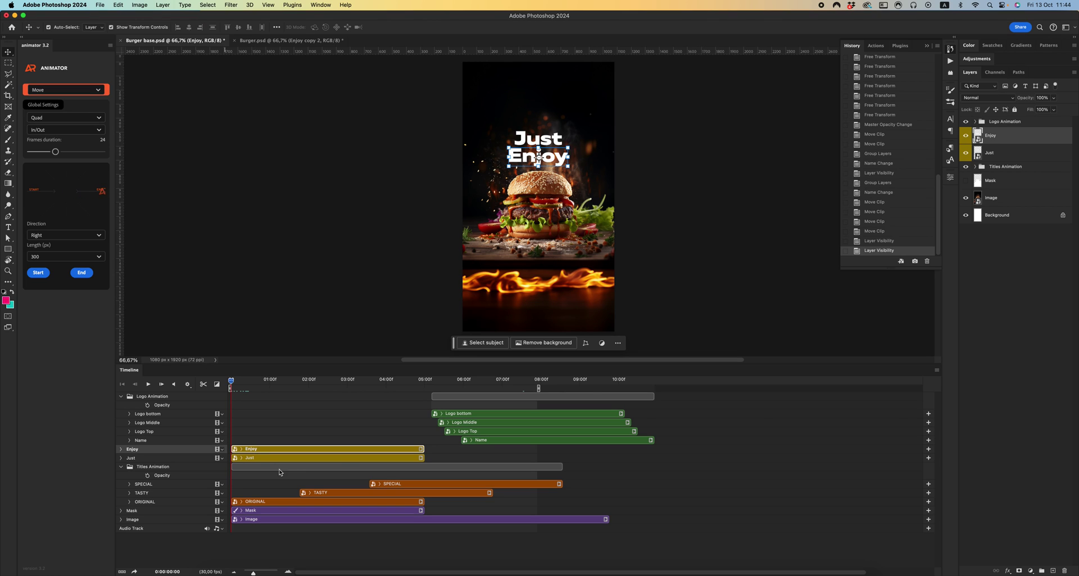
# Collapse both animation groups, and place the Just layer above Enjoy with its keyframe properties expanded
pyautogui.click(121, 397)
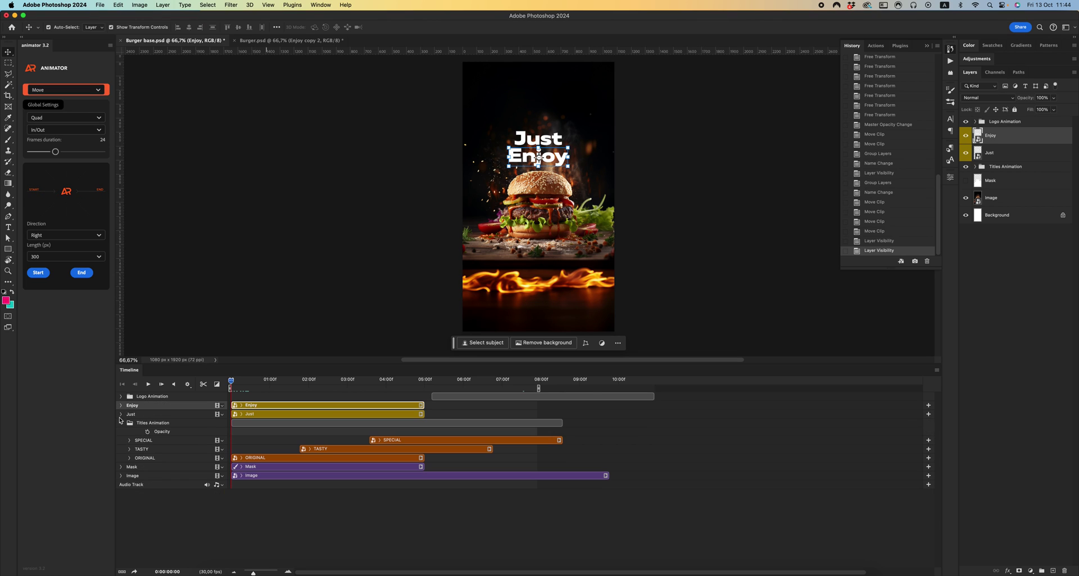
pyautogui.click(120, 424)
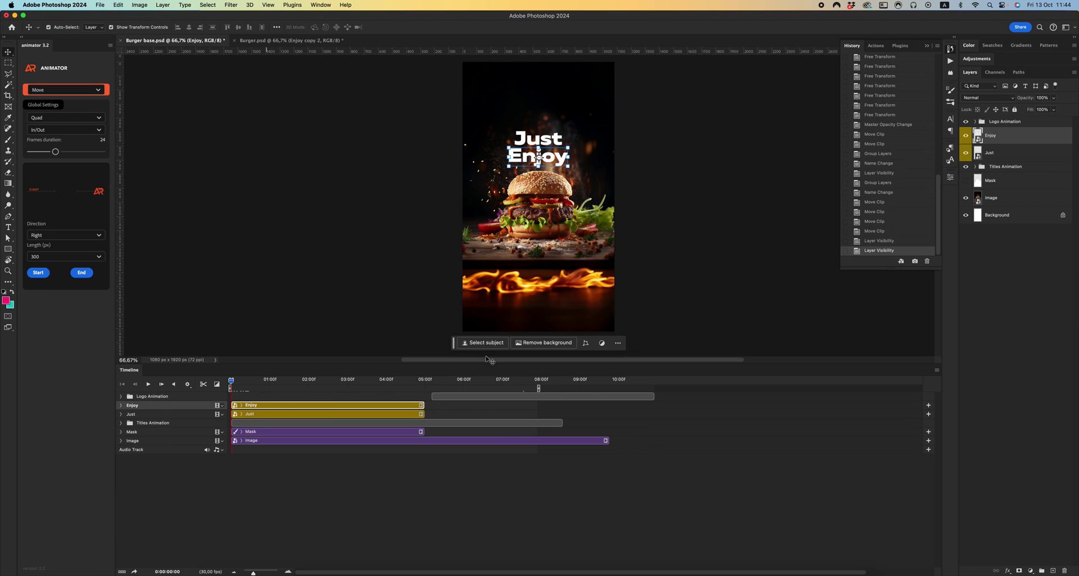
pyautogui.moveTo(1000, 153); pyautogui.dragTo(1000, 137)
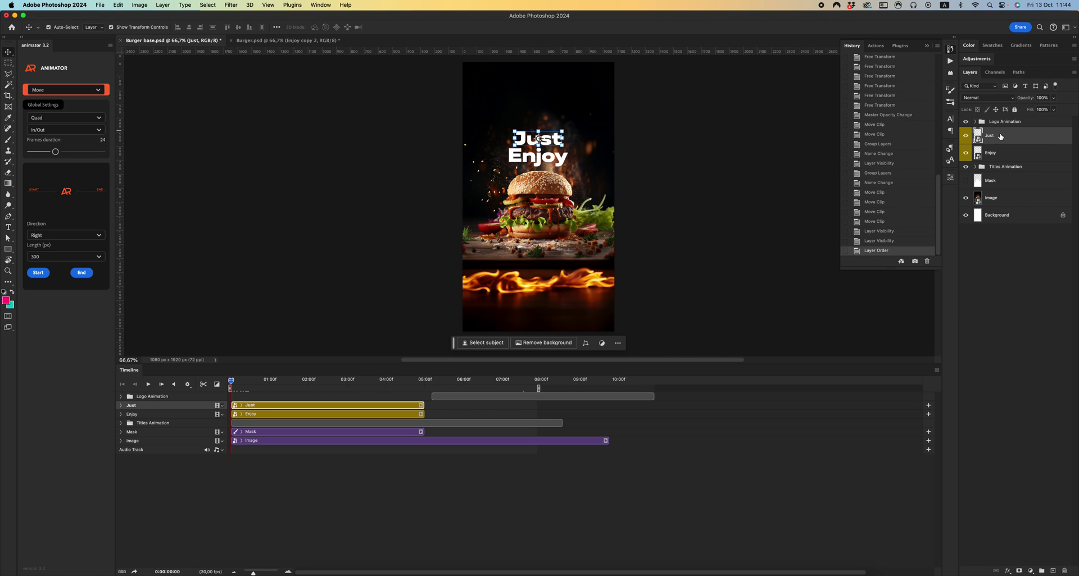
pyautogui.click(121, 406)
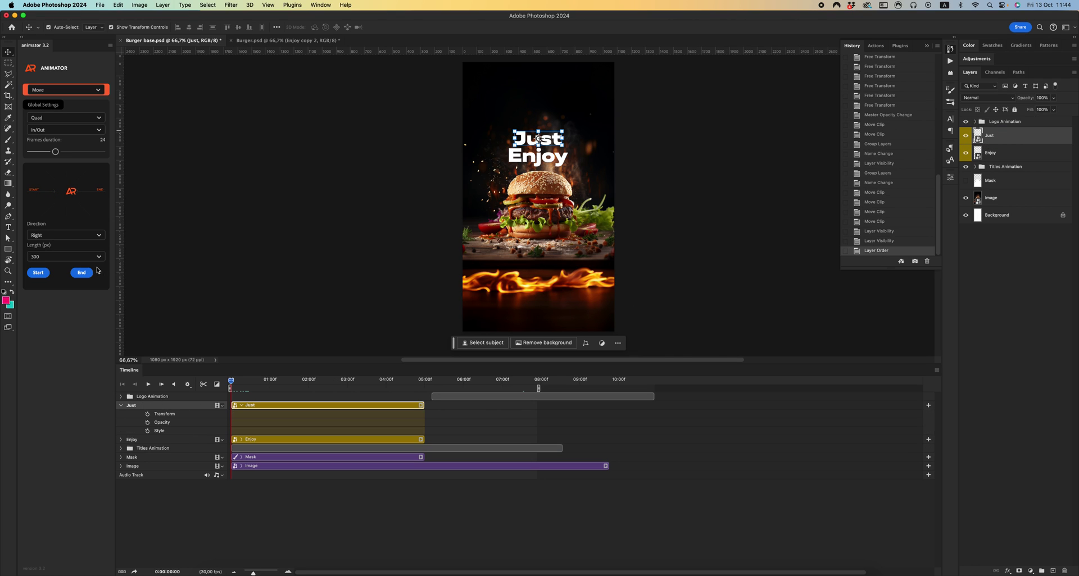
# Try a 300 px rightward Move start animation on the Just layer and remove its Transform keyframes
pyautogui.click(38, 272)
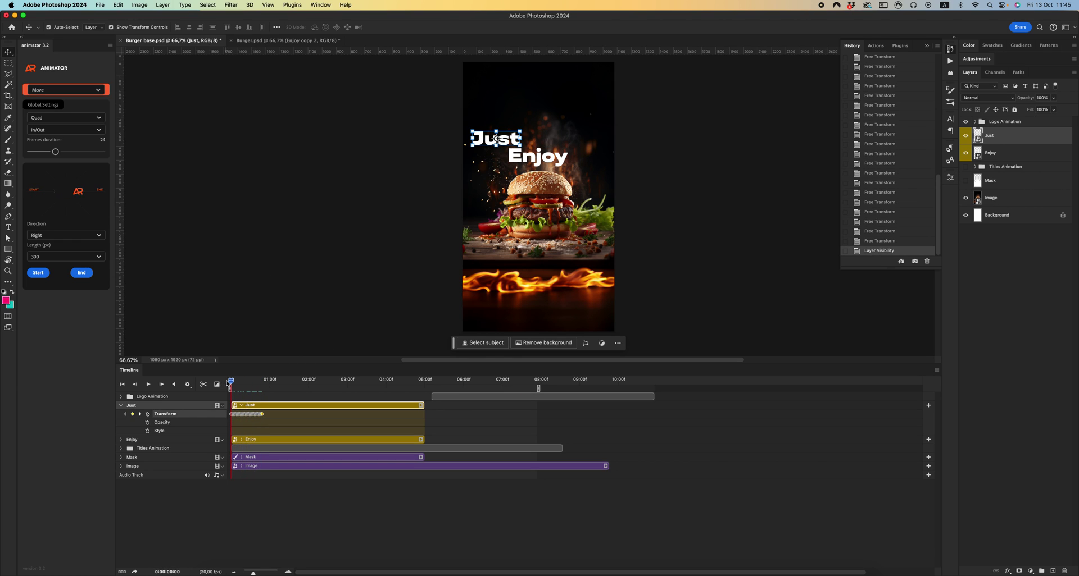
pyautogui.moveTo(262, 384); pyautogui.dragTo(217, 383)
pyautogui.click(261, 382)
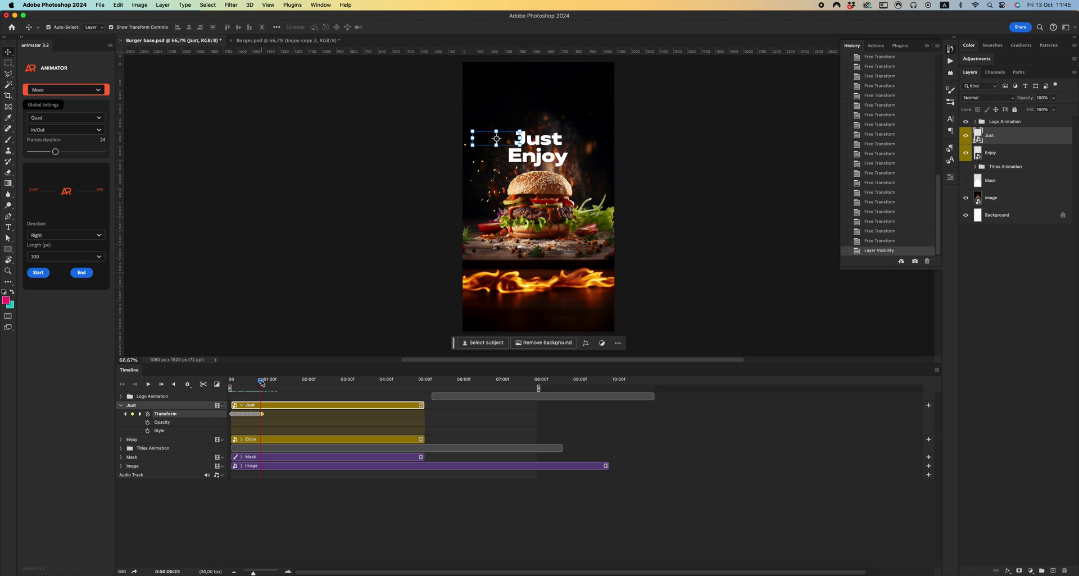
pyautogui.click(148, 415)
# Apply 500 px rightward Move animations to the Just layer: Start at the timeline start and End from about 0:00:01:13
pyautogui.click(229, 387)
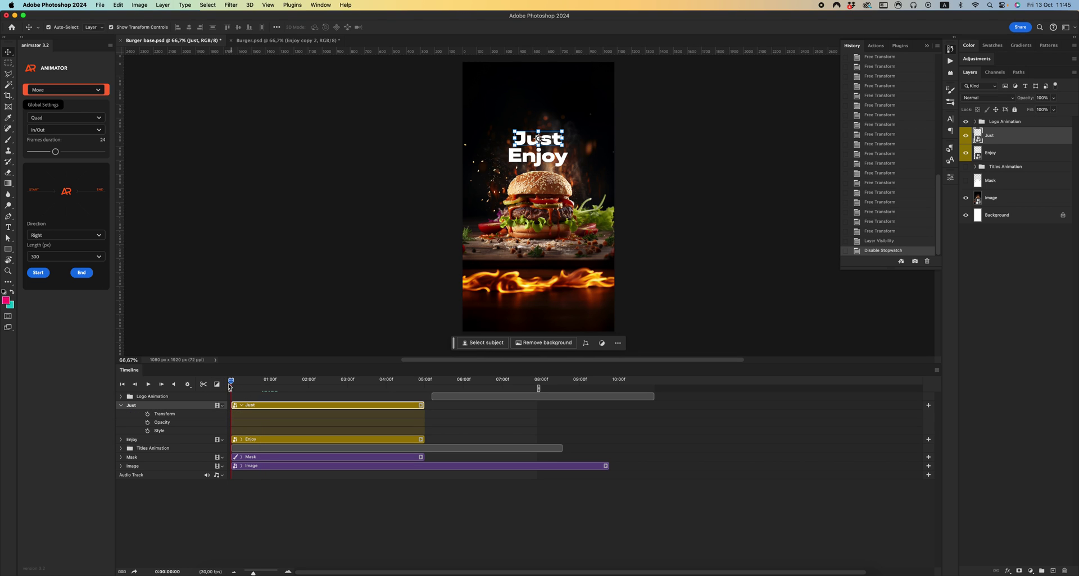
pyautogui.click(42, 256)
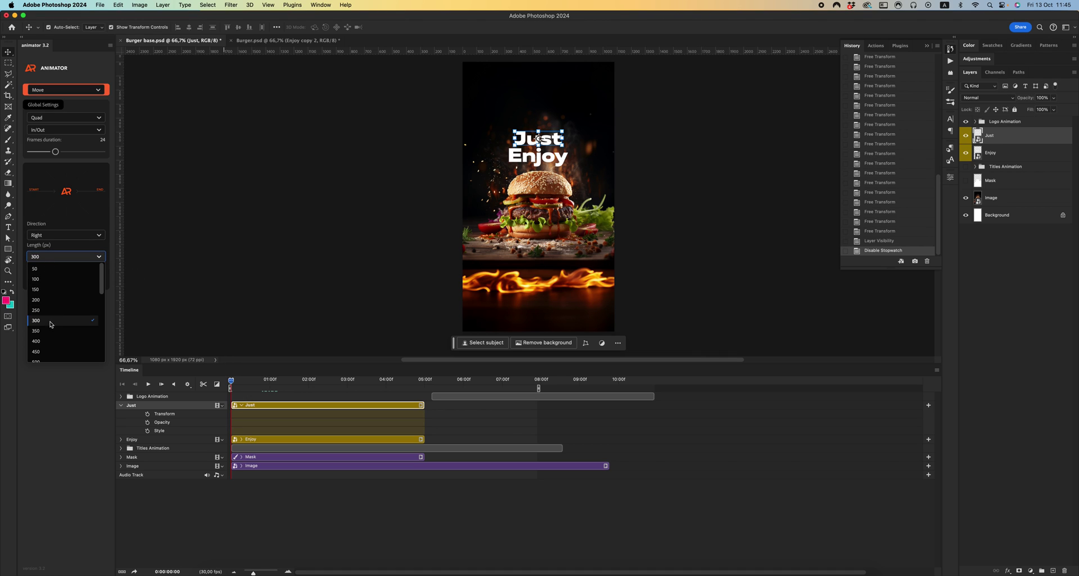
pyautogui.scroll(-1, 54, 334)
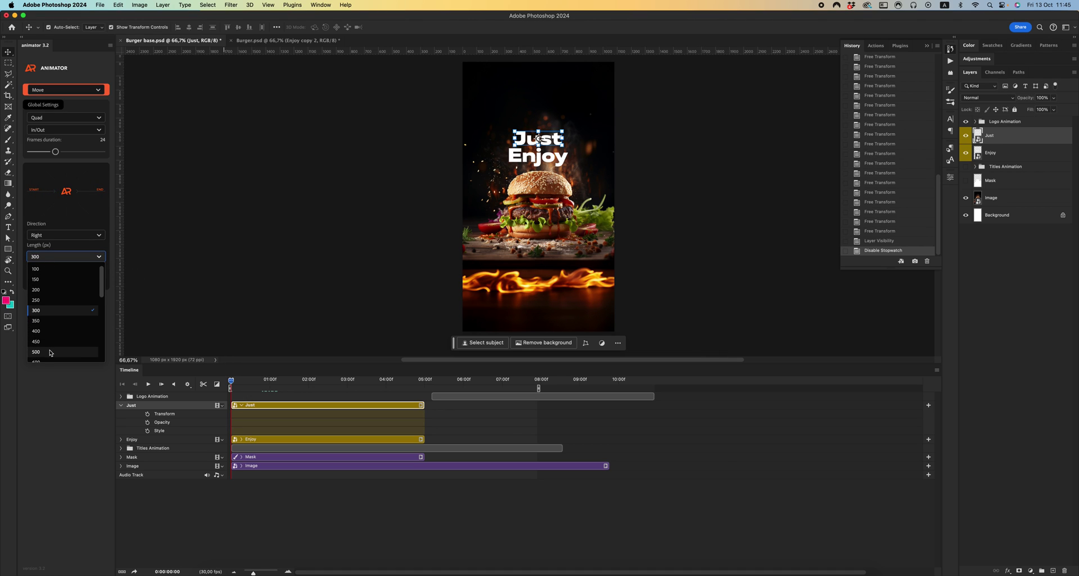
pyautogui.click(50, 352)
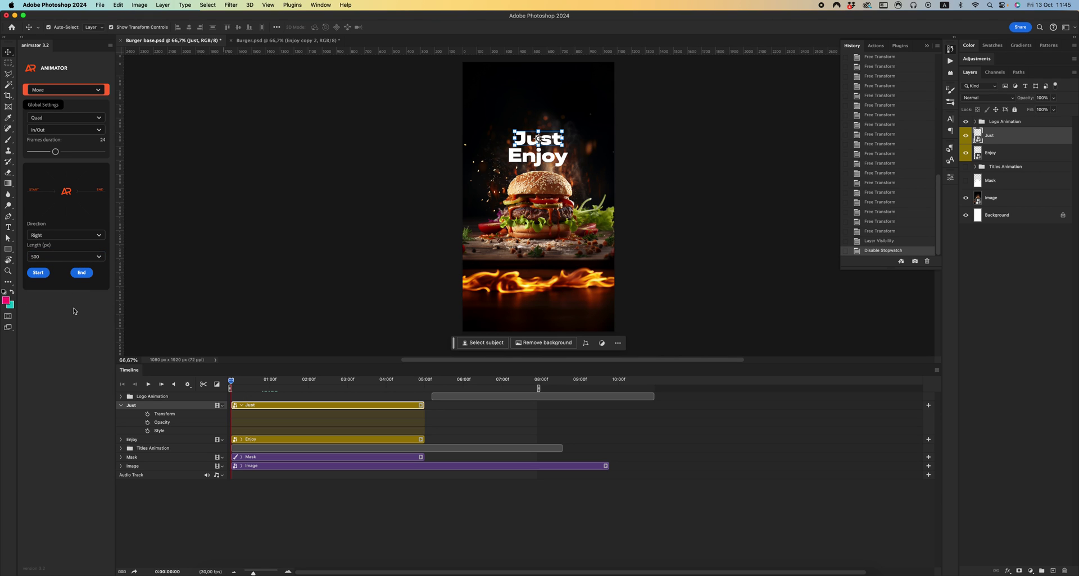
pyautogui.click(38, 272)
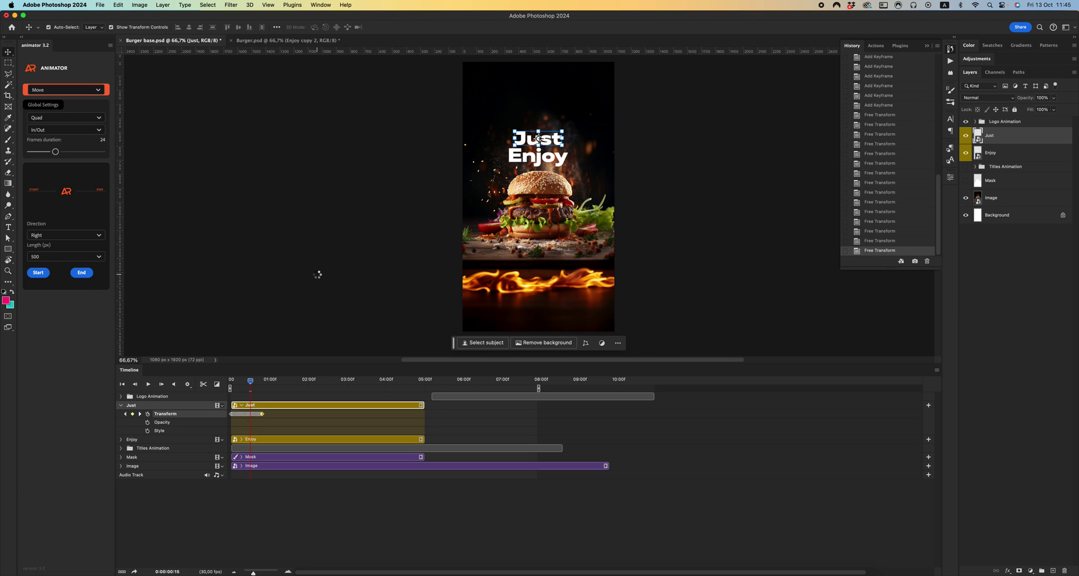
pyautogui.moveTo(260, 382); pyautogui.dragTo(286, 381)
pyautogui.click(88, 275)
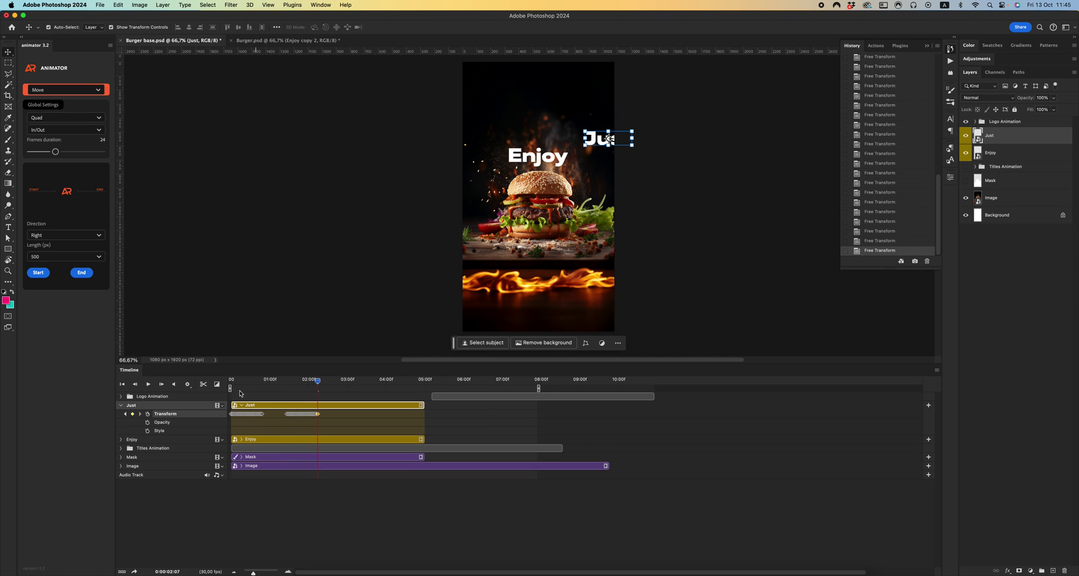
# Enable opacity animation on the Just layer with full-opacity keyframes at 0:00:00:09 and about 0:00:01:27
pyautogui.click(288, 573)
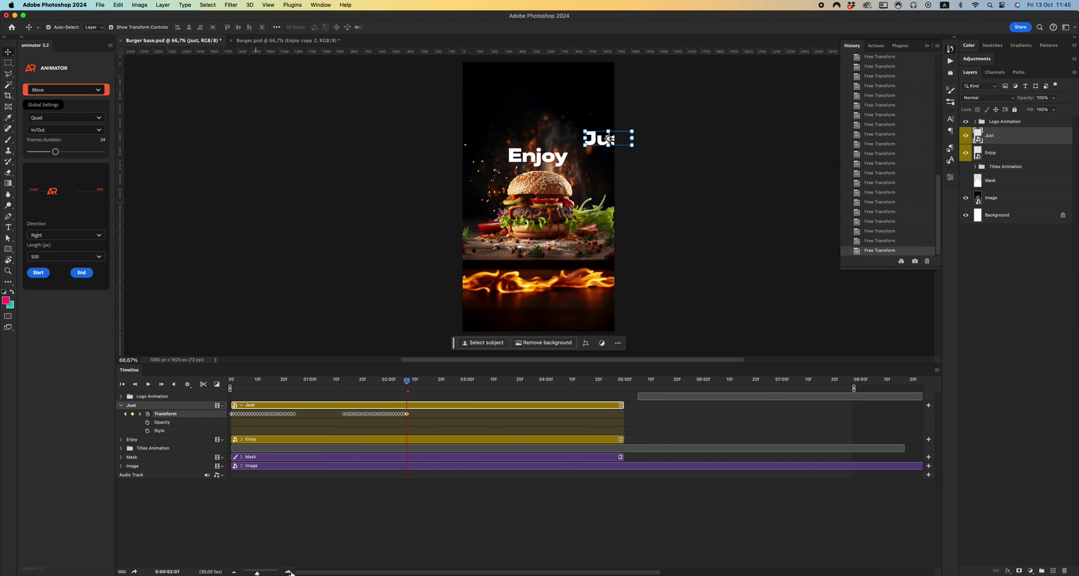
pyautogui.click(289, 572)
pyautogui.click(263, 382)
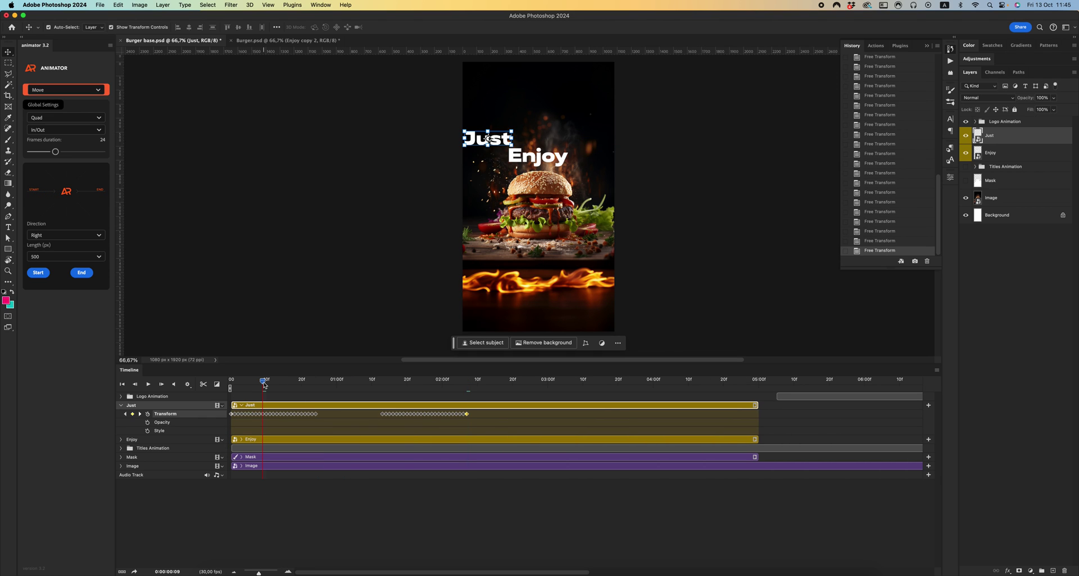
pyautogui.click(148, 423)
pyautogui.moveTo(263, 423); pyautogui.dragTo(432, 422)
pyautogui.click(133, 422)
# Set the Just layer's opacity to 0% at the timeline start and at 0:00:02:07, and scrub through the fades
pyautogui.click(231, 381)
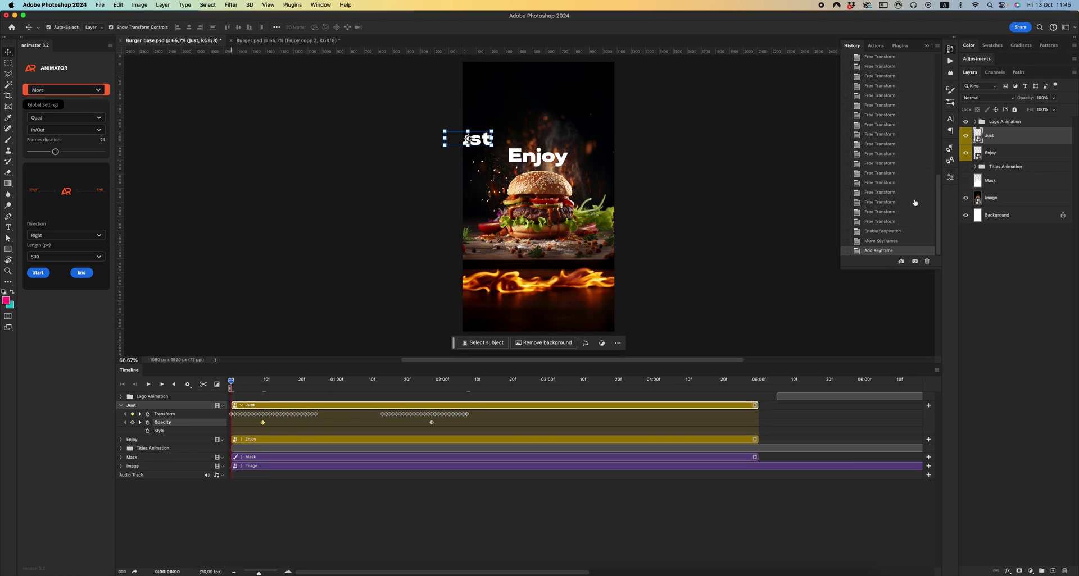
pyautogui.click(1054, 98)
pyautogui.moveTo(1054, 108); pyautogui.dragTo(1014, 107)
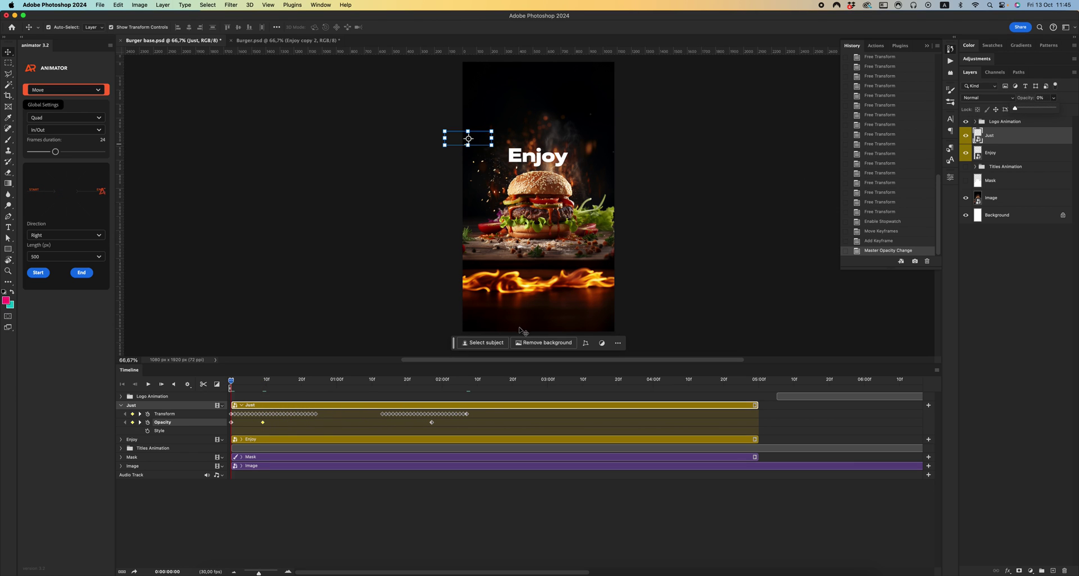
pyautogui.click(464, 382)
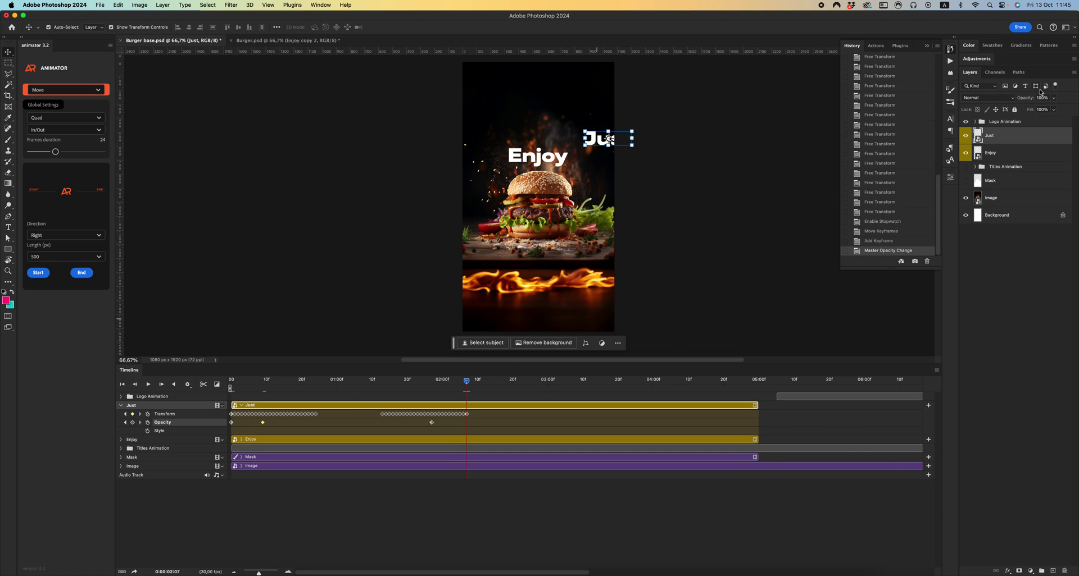
pyautogui.moveTo(1053, 108); pyautogui.dragTo(1015, 108)
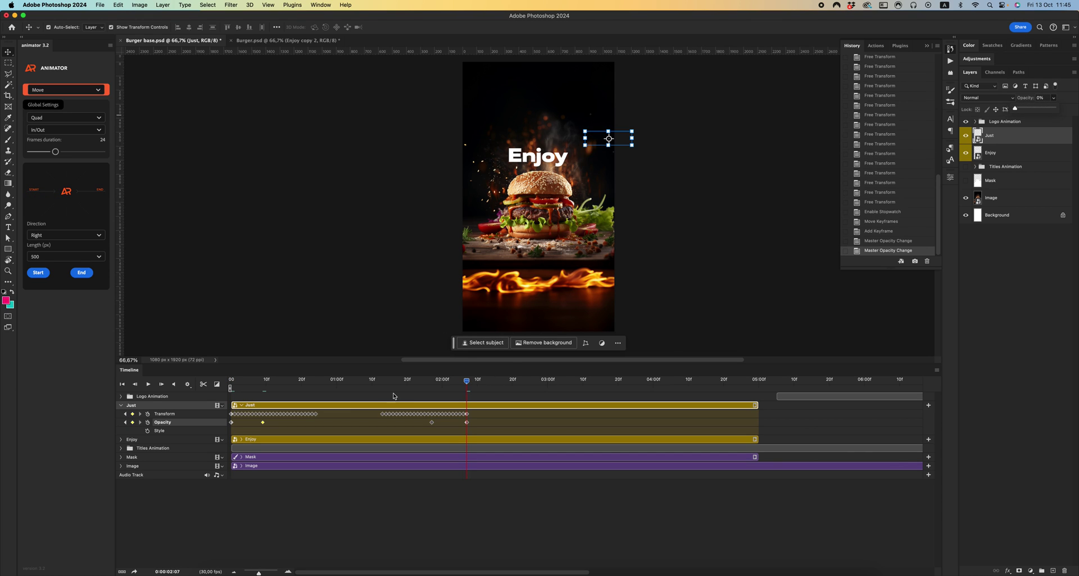
pyautogui.moveTo(471, 384); pyautogui.dragTo(221, 370)
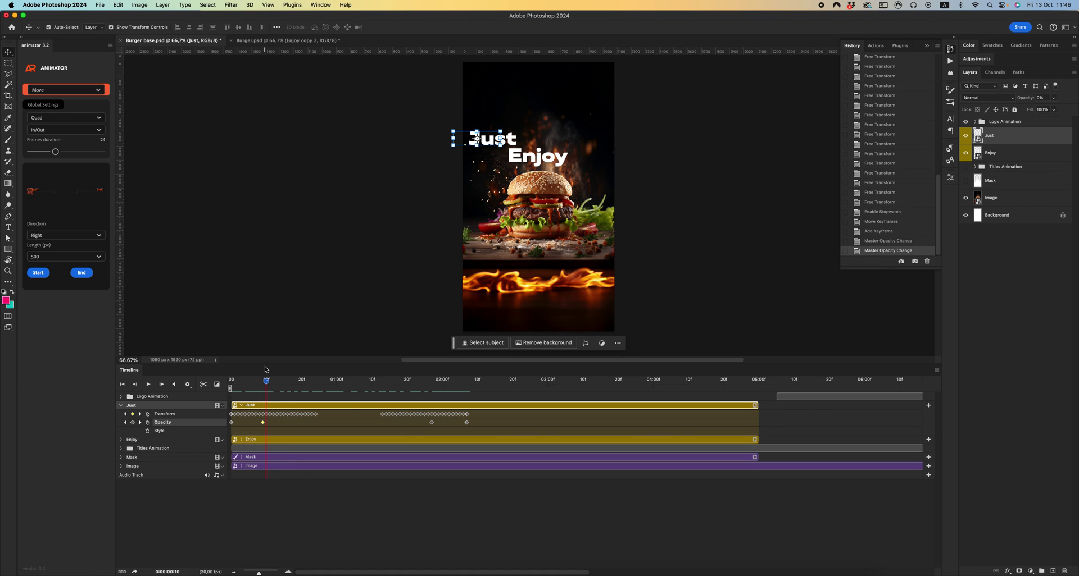
# Apply 500 px leftward Move animations to the Enjoy layer: Start at the timeline start and End aligned with Just's end animation
pyautogui.click(121, 405)
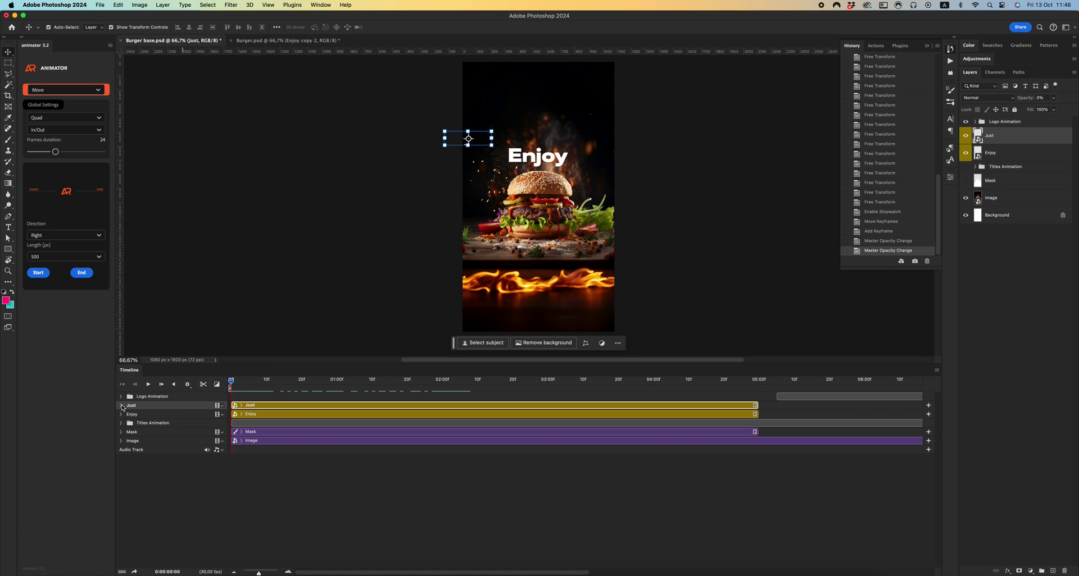
pyautogui.click(164, 416)
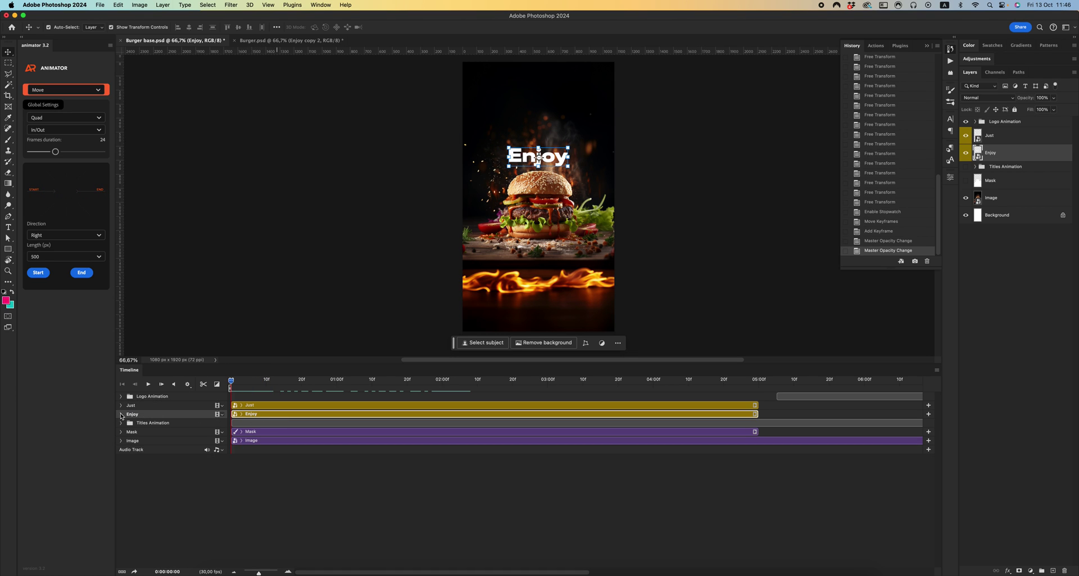
pyautogui.click(121, 415)
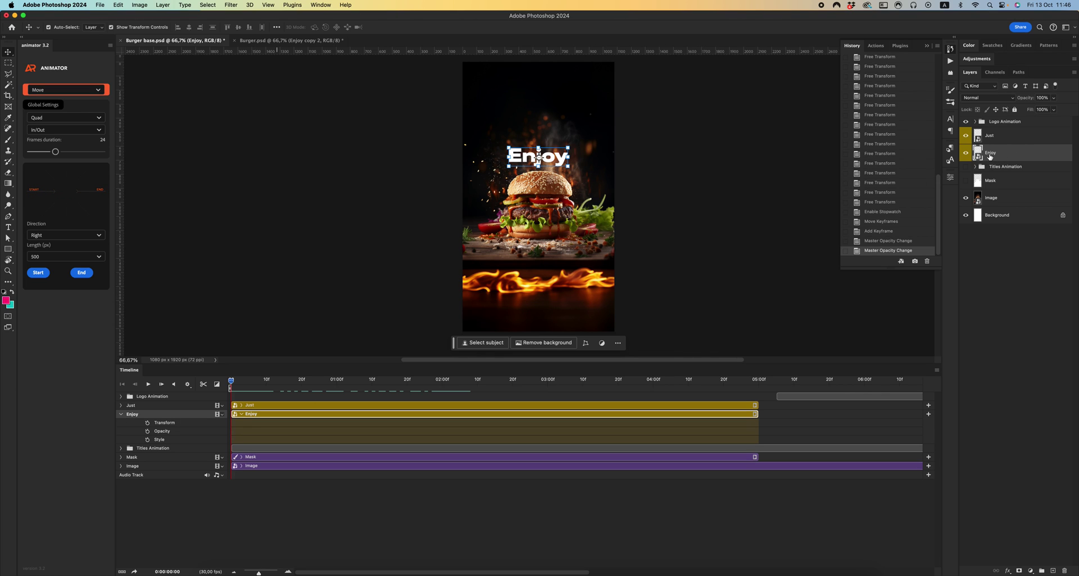
pyautogui.click(51, 236)
pyautogui.click(46, 268)
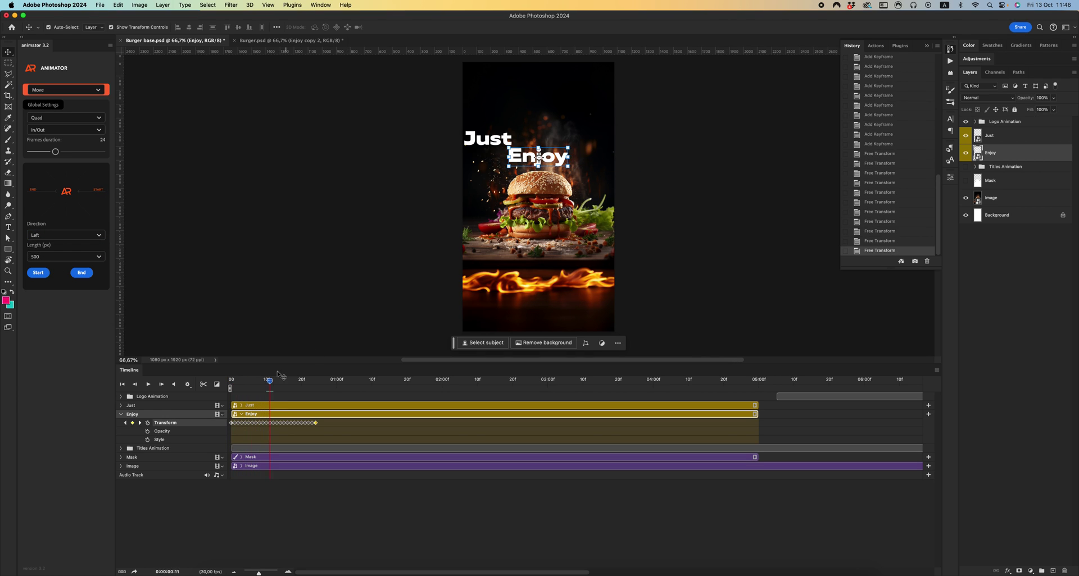
pyautogui.click(126, 405)
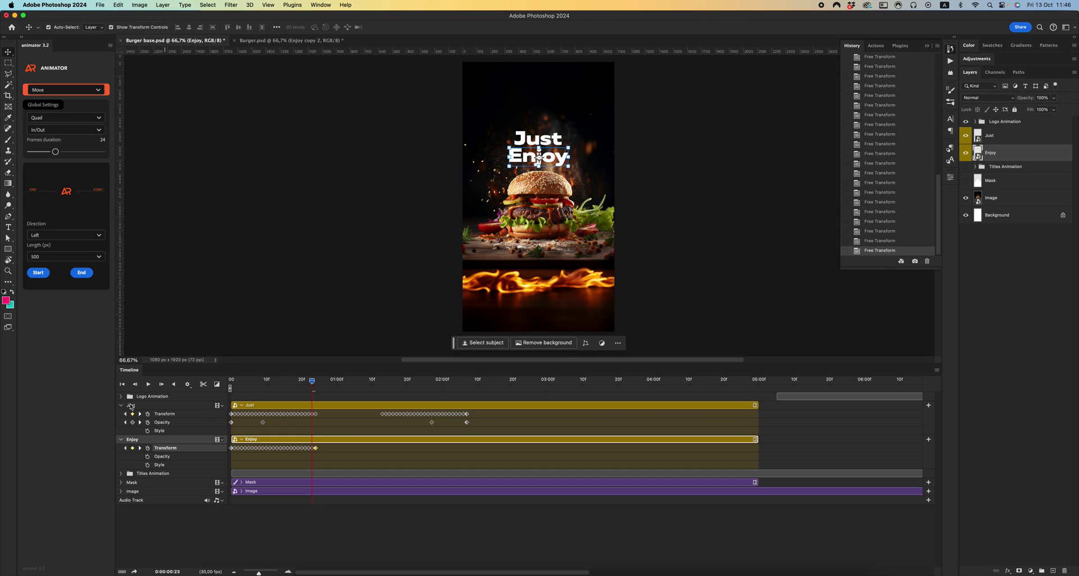
pyautogui.click(380, 386)
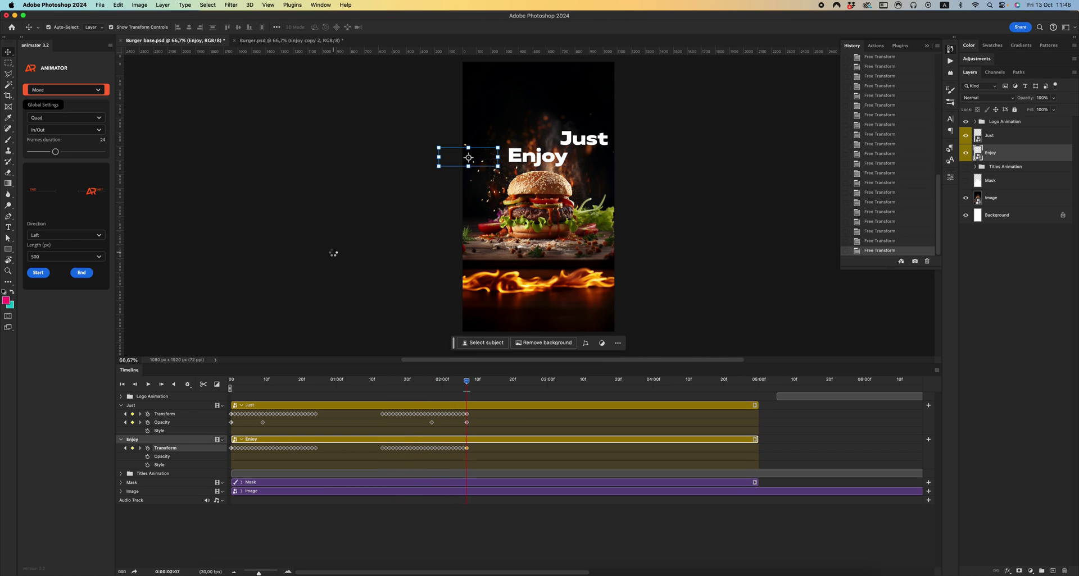
# Enable opacity animation on the Enjoy layer with full-opacity keyframes at 0:00:00:09 and about 0:00:01:27
pyautogui.click(261, 383)
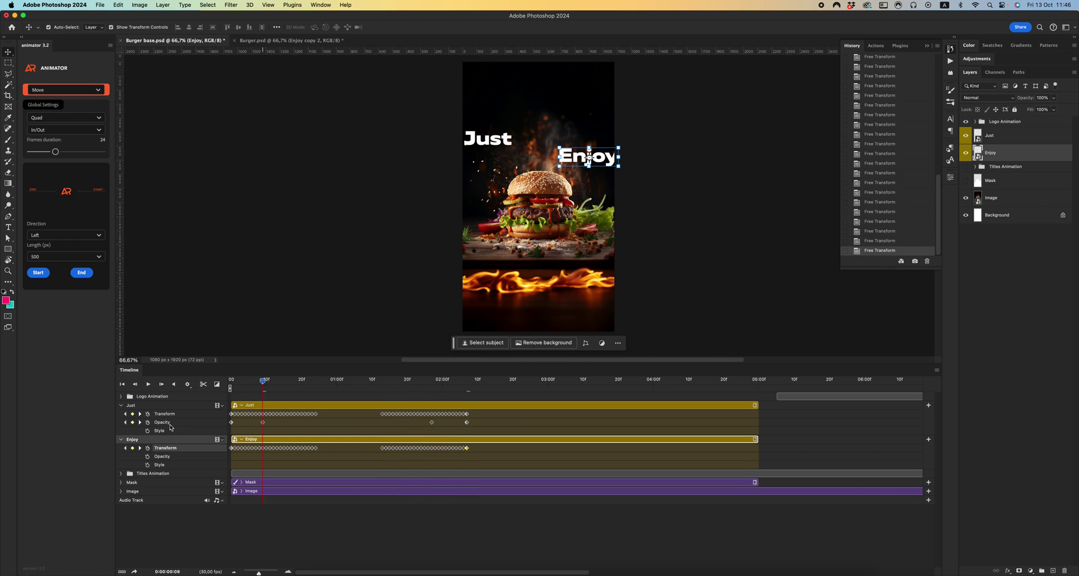
pyautogui.click(147, 457)
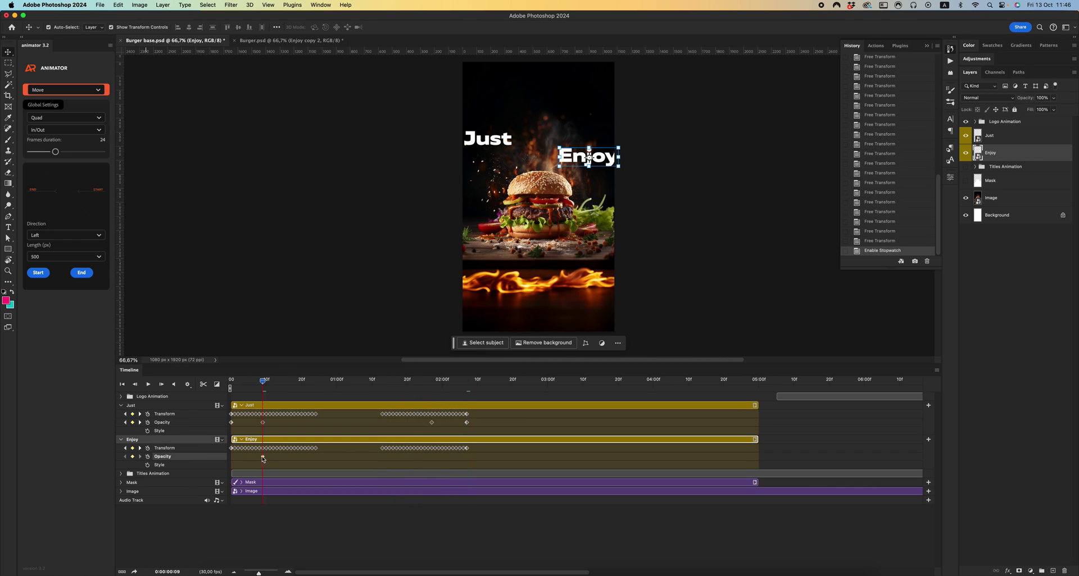
pyautogui.moveTo(262, 457); pyautogui.dragTo(432, 457)
pyautogui.click(133, 456)
# Set the Enjoy layer's opacity to 0% at the timeline start and at 0:00:02:07, and scrub through the fades
pyautogui.moveTo(263, 386); pyautogui.dragTo(224, 385)
pyautogui.click(1053, 98)
pyautogui.moveTo(1055, 108); pyautogui.dragTo(459, 400)
pyautogui.click(465, 385)
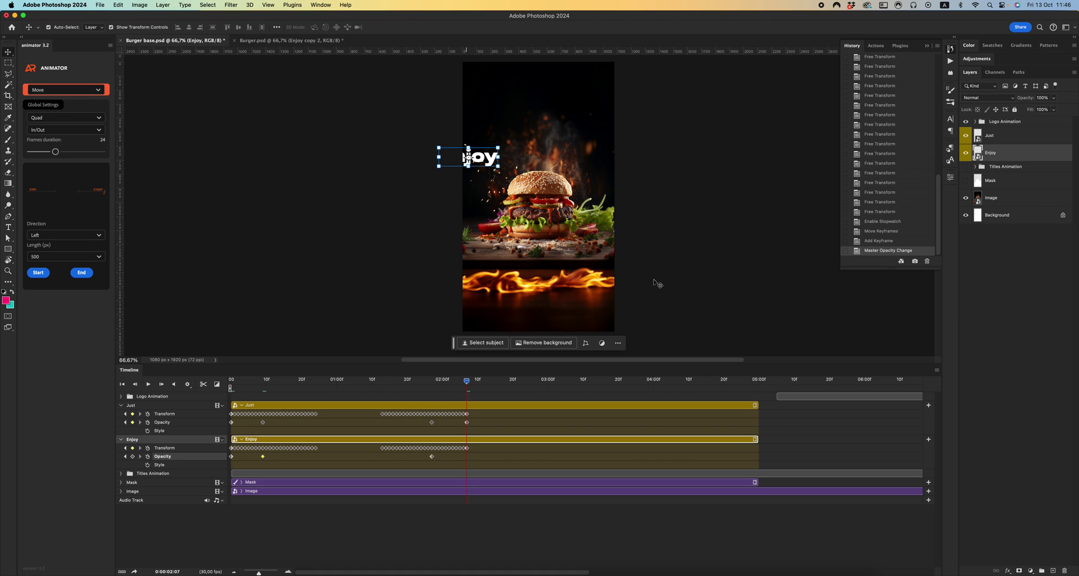
pyautogui.moveTo(1053, 110); pyautogui.dragTo(980, 111)
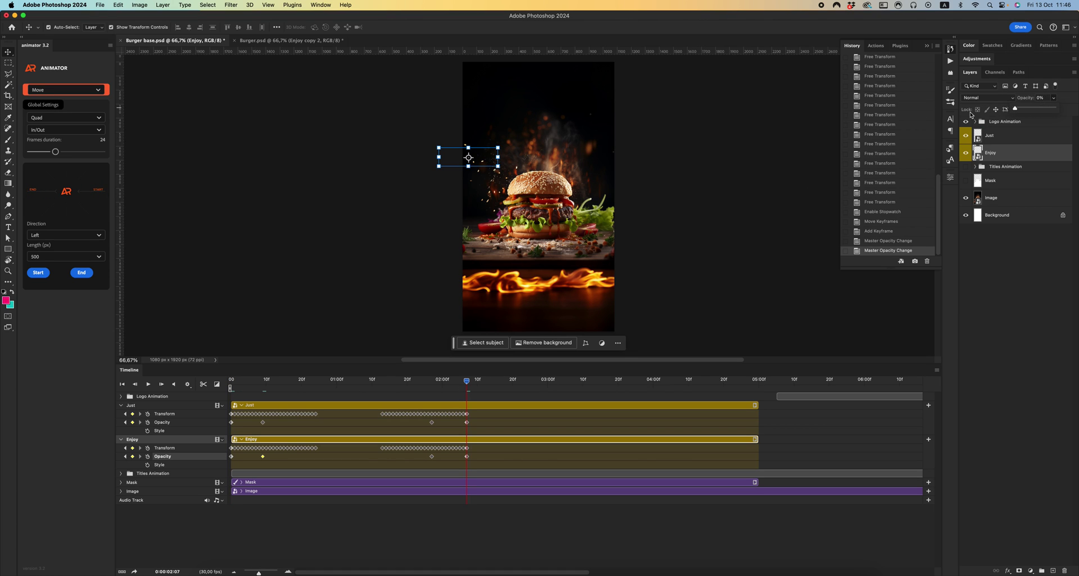
pyautogui.moveTo(466, 383); pyautogui.dragTo(355, 380)
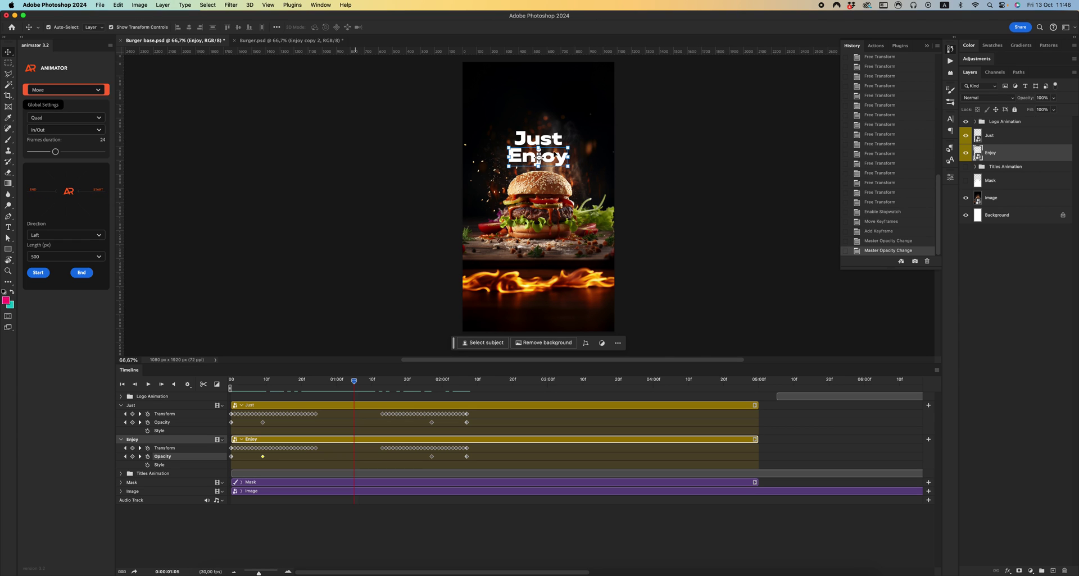
# Play the Just Enjoy part of Burger.psd for reference, and return to Burger base.psd at 0:00:01:03
pyautogui.click(290, 41)
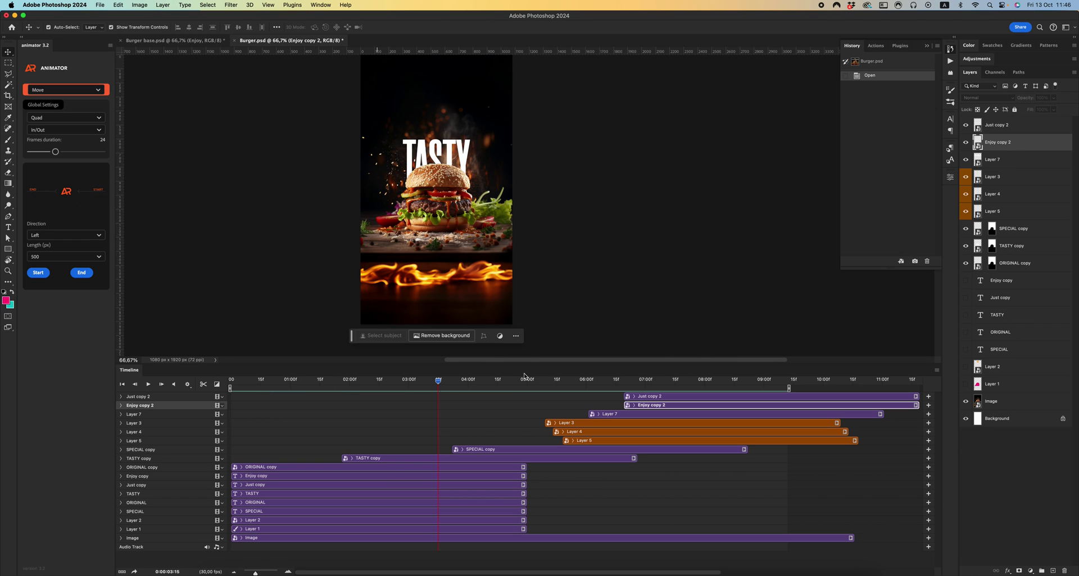
pyautogui.press('space')
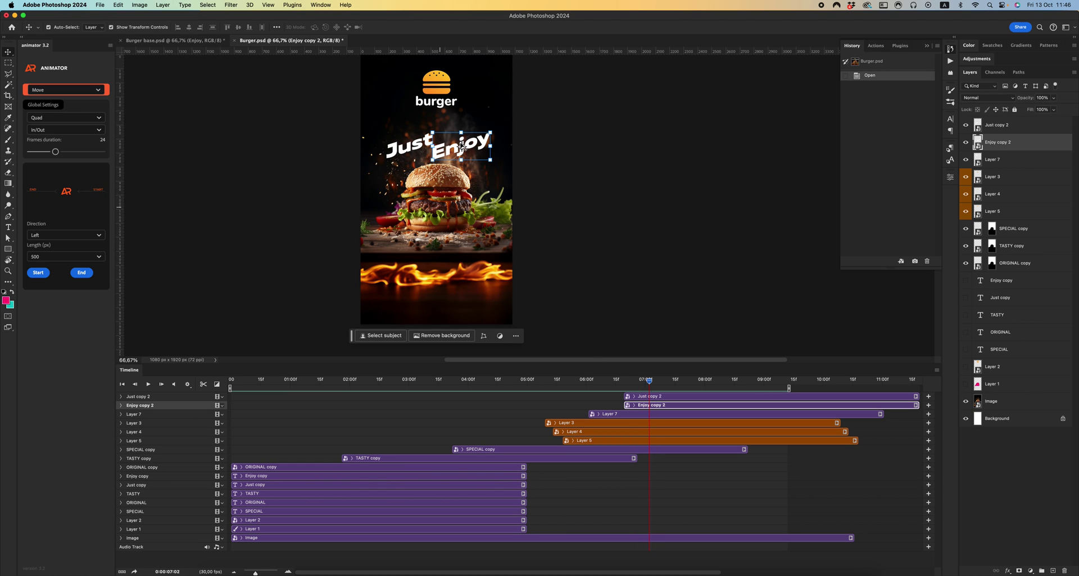
pyautogui.click(174, 41)
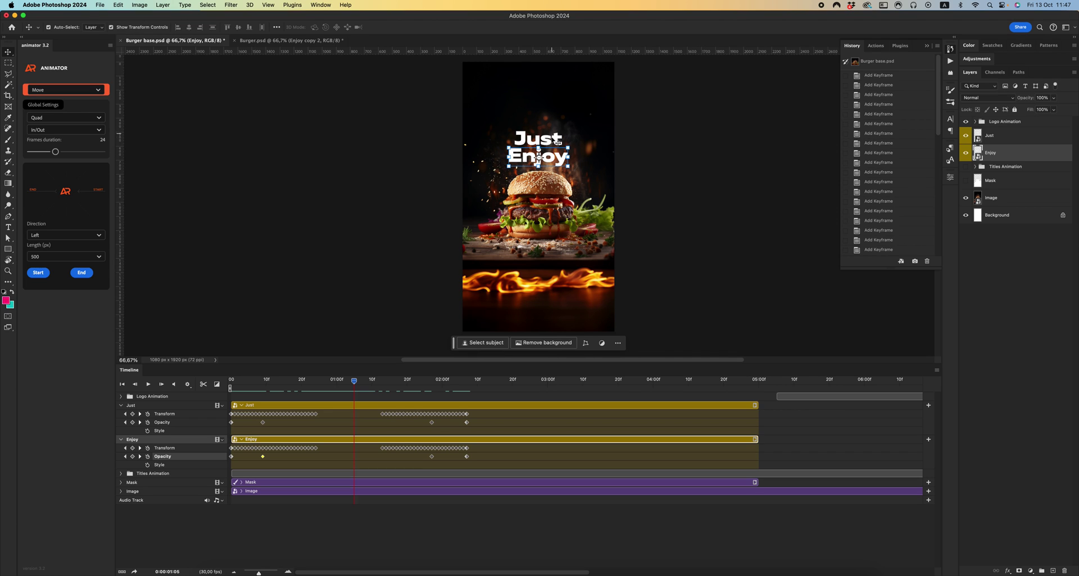
pyautogui.click(347, 382)
pyautogui.press('u')
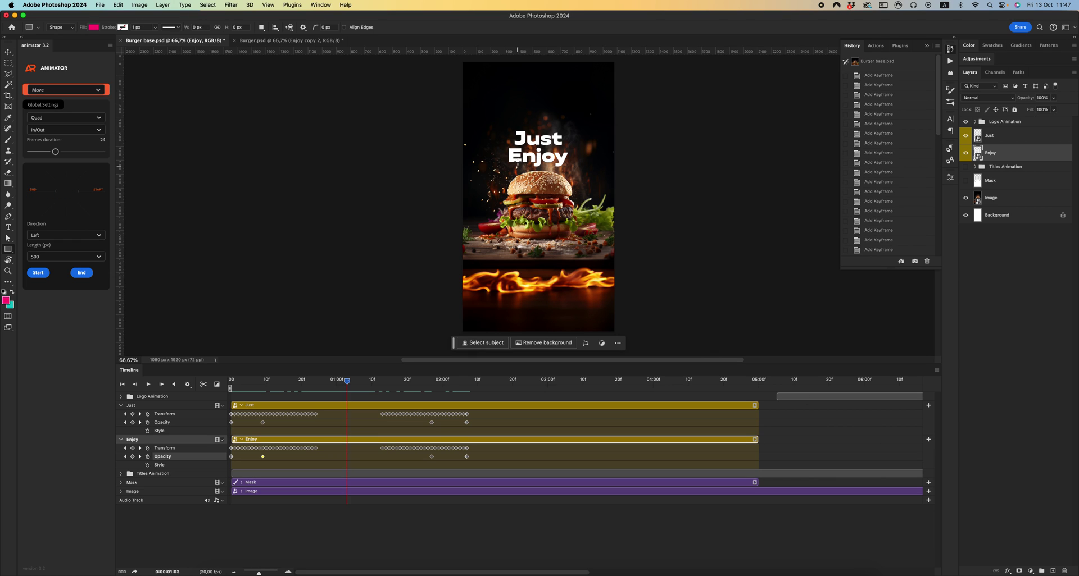
pyautogui.scroll(2, 449, 169)
pyautogui.moveTo(435, 157); pyautogui.dragTo(523, 169)
pyautogui.hotkey('ctrl', 'z')
pyautogui.press('v')
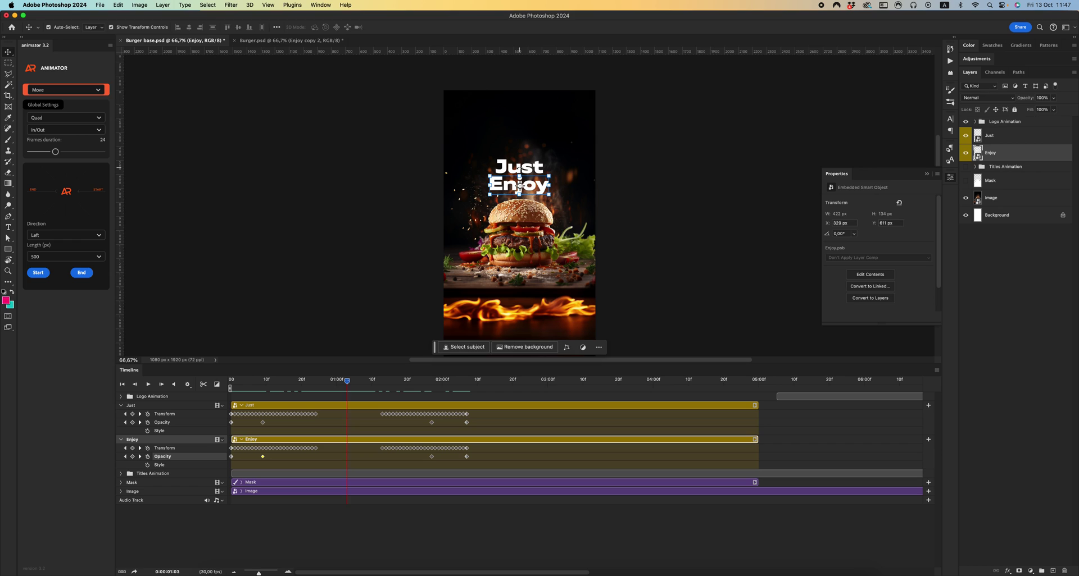
# Try to skew the Just layer by about -13.8° at 0:00:01:03, and remove its Transform keyframe there
pyautogui.click(599, 164)
pyautogui.click(537, 168)
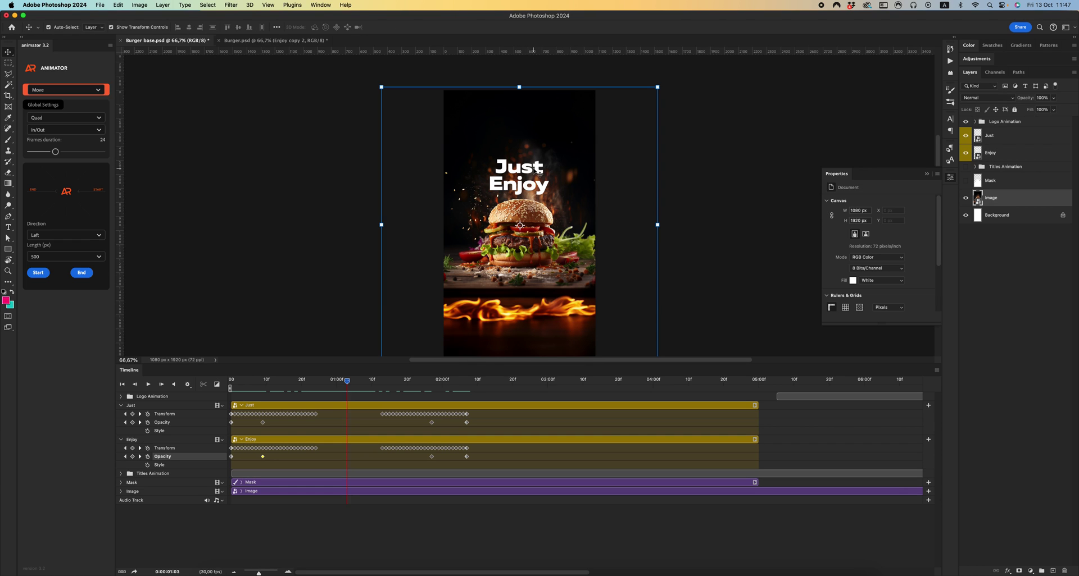
pyautogui.click(537, 168)
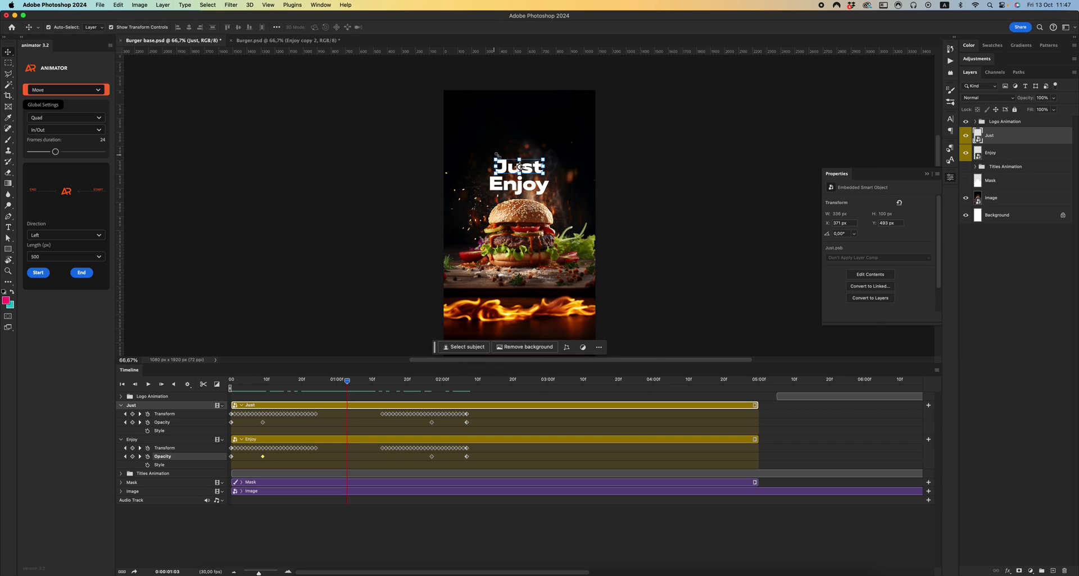
pyautogui.rightClick(537, 162)
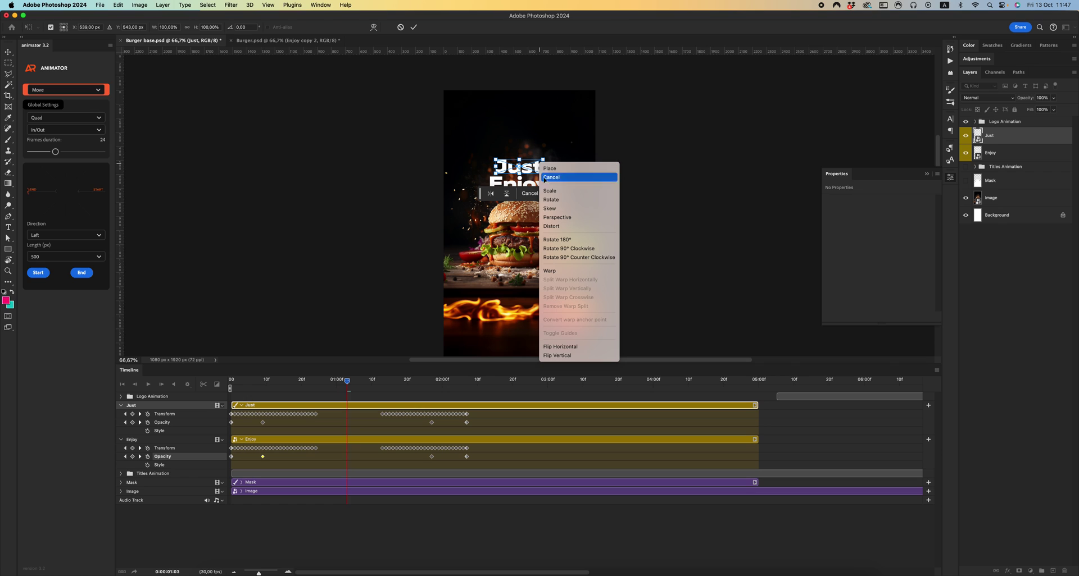
pyautogui.click(553, 209)
pyautogui.moveTo(550, 177); pyautogui.dragTo(552, 169)
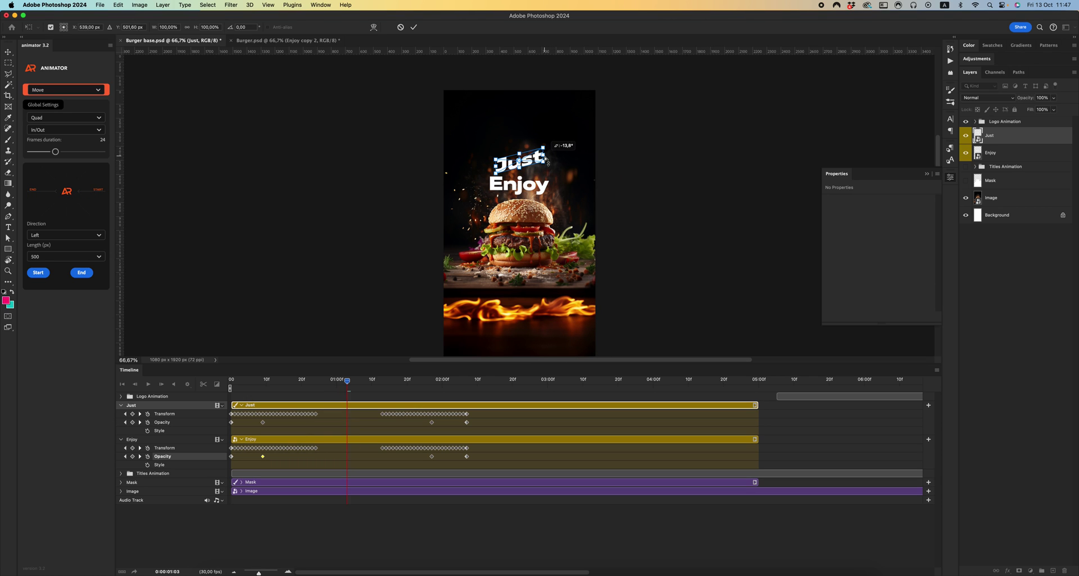
pyautogui.click(551, 193)
pyautogui.moveTo(347, 380)
pyautogui.mouseDown()
pyautogui.moveTo(226, 374)
pyautogui.moveTo(409, 377)
pyautogui.moveTo(347, 380)
pyautogui.mouseUp()
pyautogui.click(347, 415)
pyautogui.press('Delete')
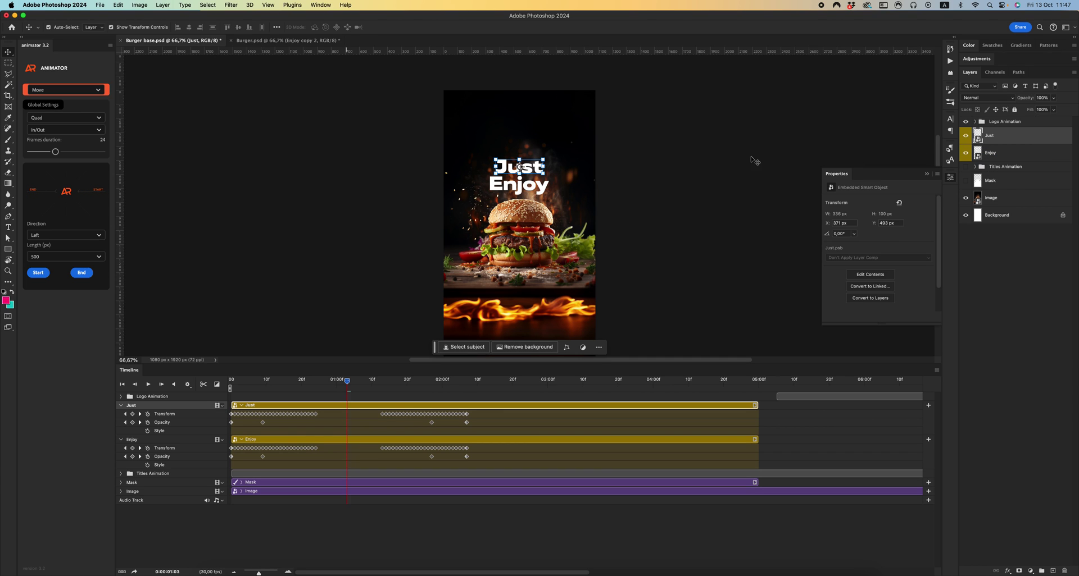
# Draw a pink rectangle of about 1310 × 135 px behind the Just text, directly below its layer, and hide it
pyautogui.press('u')
pyautogui.hscroll(5, 475, 154)
pyautogui.moveTo(370, 156)
pyautogui.mouseDown()
pyautogui.moveTo(461, 178)
pyautogui.moveTo(553, 177)
pyautogui.mouseUp()
pyautogui.press('v')
pyautogui.moveTo(992, 137); pyautogui.dragTo(1001, 154)
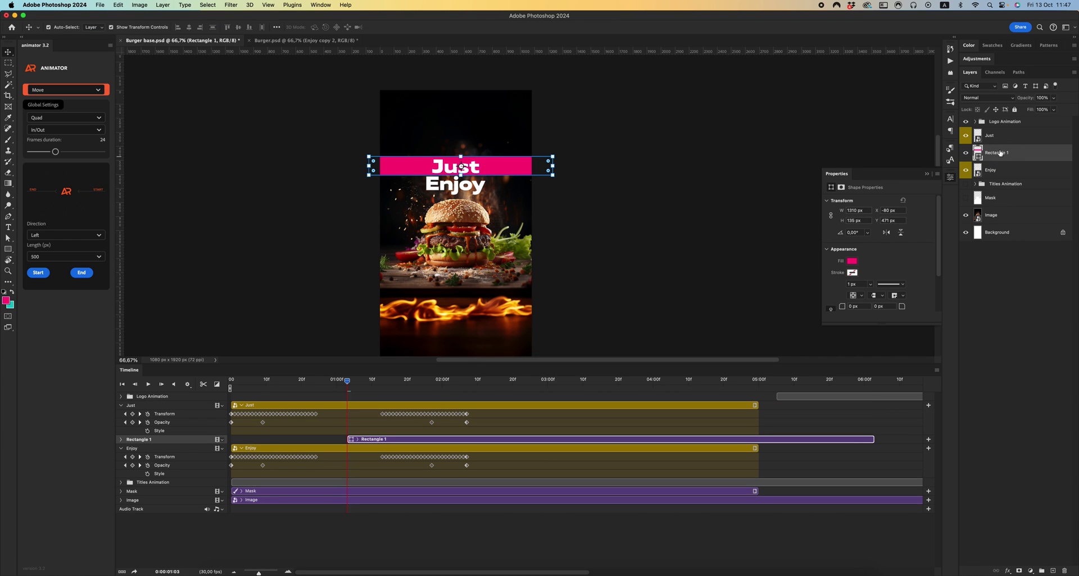
pyautogui.rightClick(1013, 153)
pyautogui.click(964, 159)
pyautogui.click(965, 153)
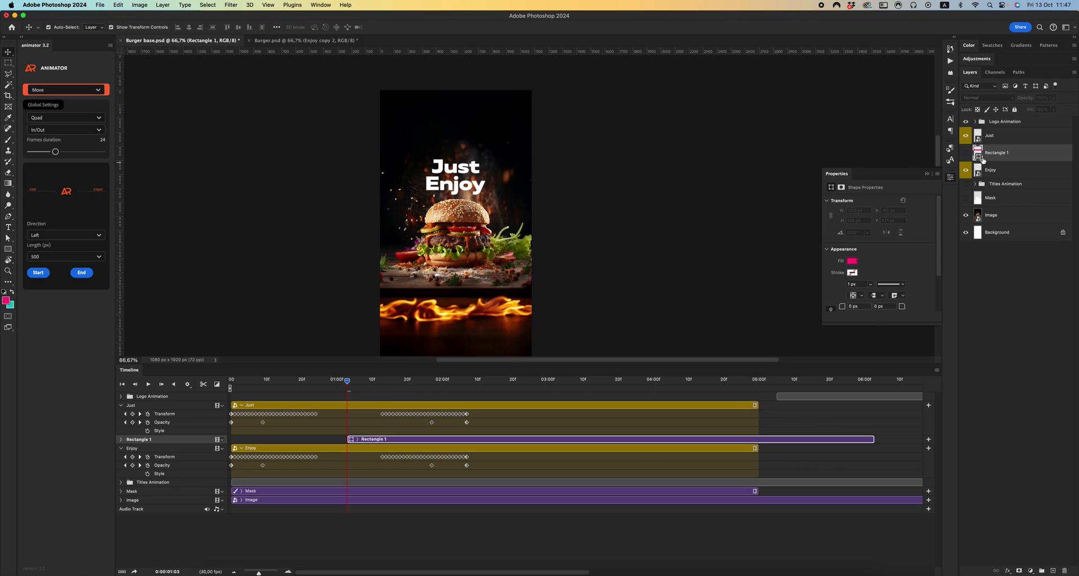
# Move the Rectangle 1 clip to the timeline start so that it spans the same time as the Just clip
pyautogui.keyDown('shift'); pyautogui.click(1007, 138); pyautogui.keyUp('shift')
pyautogui.rightClick(1007, 139)
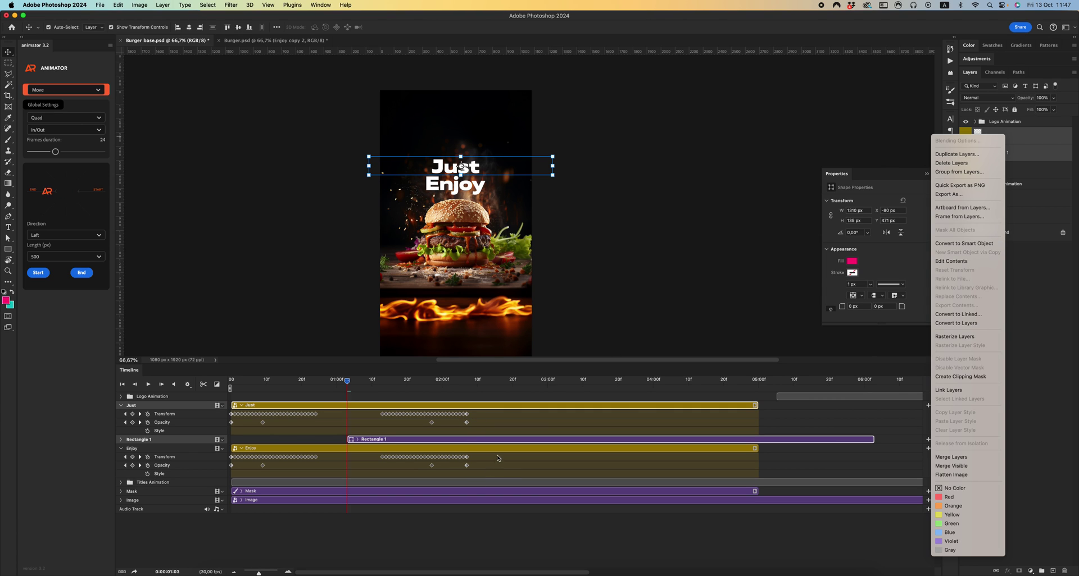
pyautogui.click(485, 442)
pyautogui.moveTo(484, 443)
pyautogui.mouseDown()
pyautogui.moveTo(427, 442)
pyautogui.moveTo(484, 442)
pyautogui.mouseUp()
pyautogui.moveTo(401, 439); pyautogui.dragTo(287, 437)
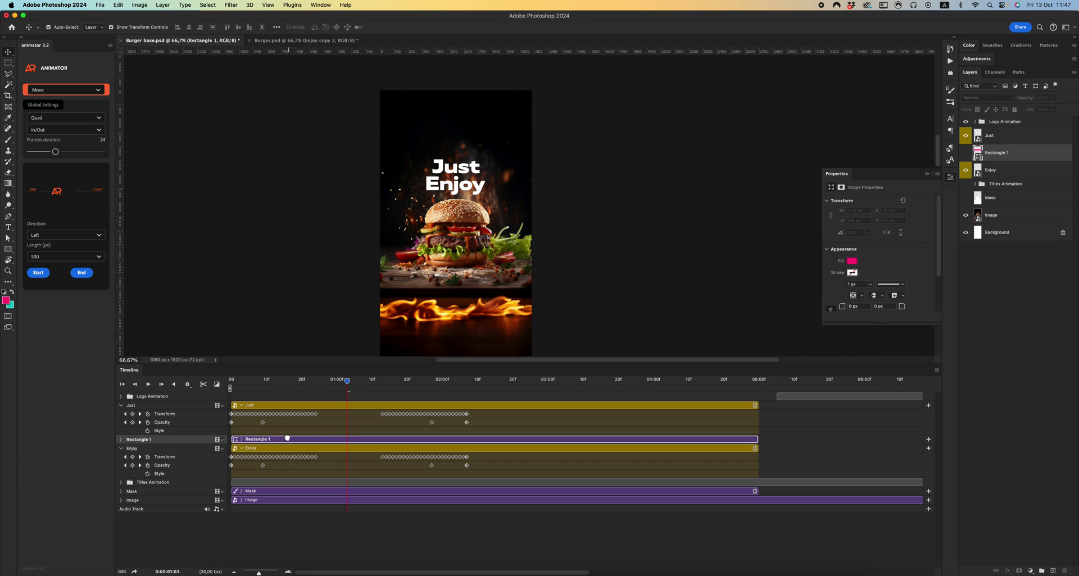
# Convert the Just and Rectangle 1 layers together to one smart object, and select the Enjoy layer
pyautogui.click(1006, 158)
pyautogui.rightClick(1006, 159)
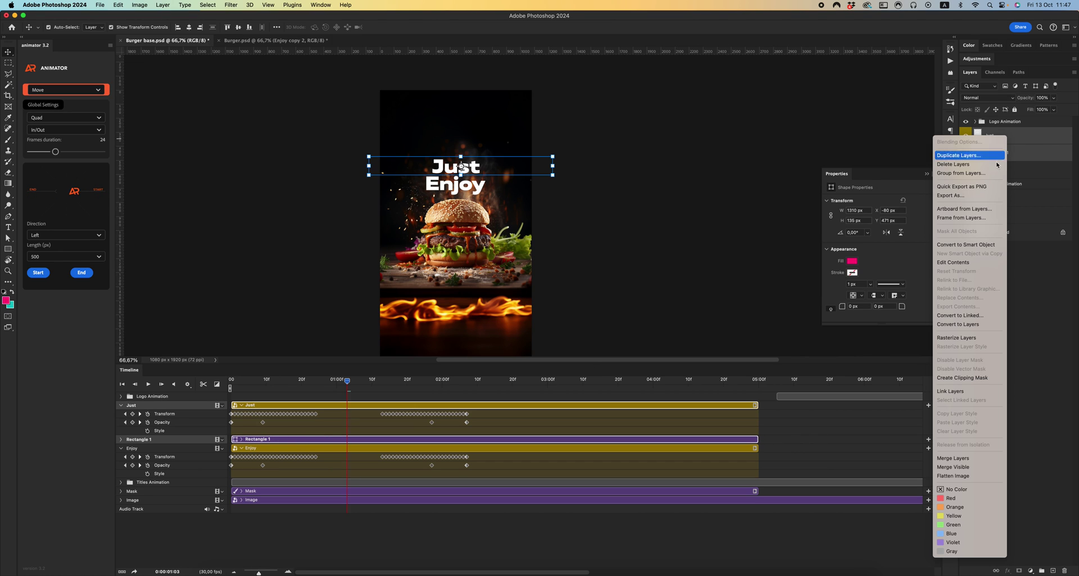
pyautogui.click(971, 246)
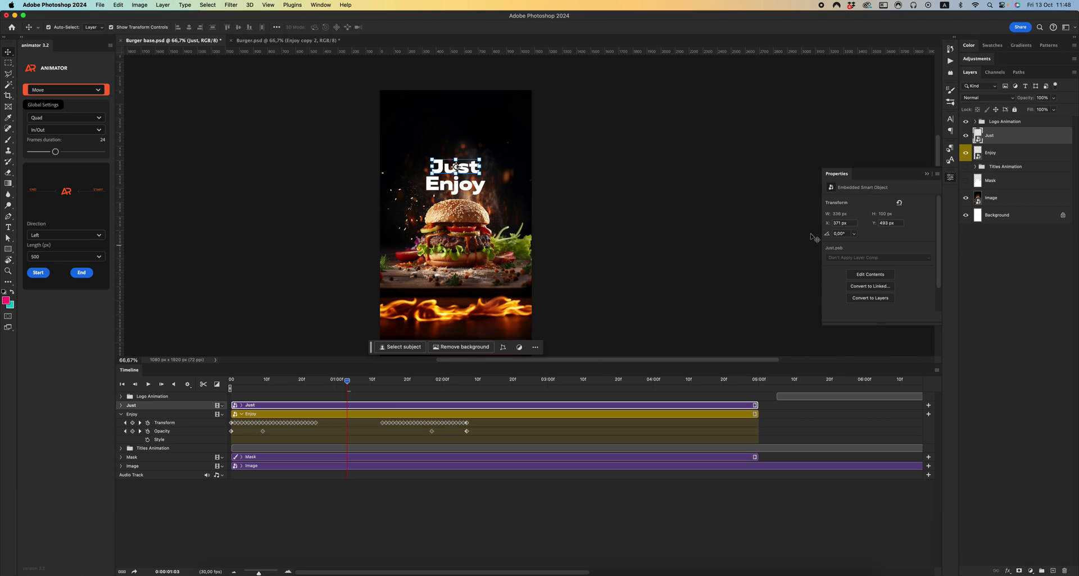
pyautogui.click(1014, 158)
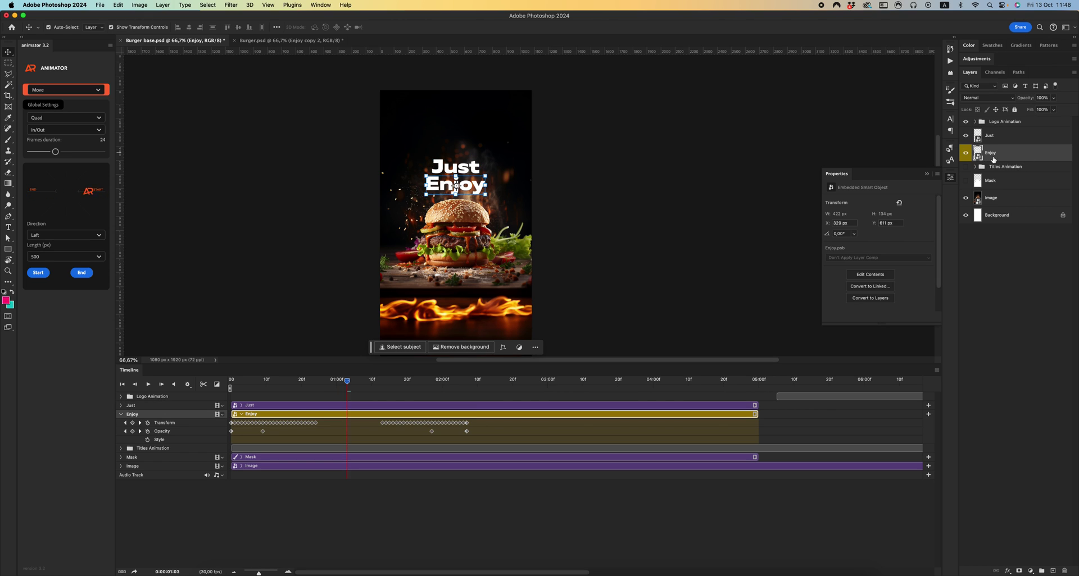
# Draw a pink rectangle of about 1278 × 166 px behind the Enjoy text, place its layer below Enjoy, and move its clip to the timeline start
pyautogui.press('u')
pyautogui.moveTo(369, 176); pyautogui.dragTo(549, 200)
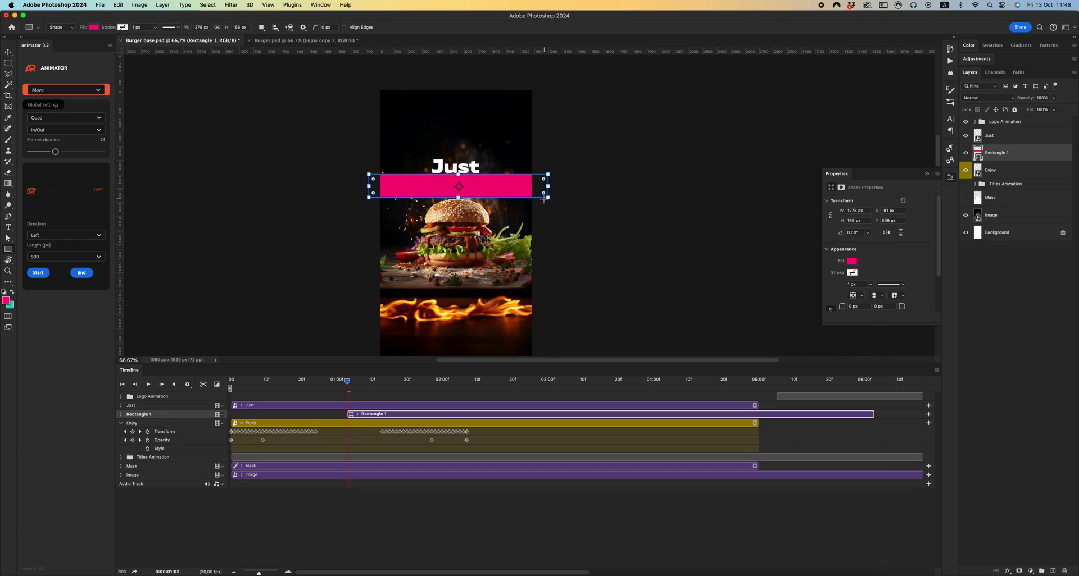
pyautogui.moveTo(1001, 190); pyautogui.dragTo(1000, 179)
pyautogui.moveTo(375, 447); pyautogui.dragTo(279, 448)
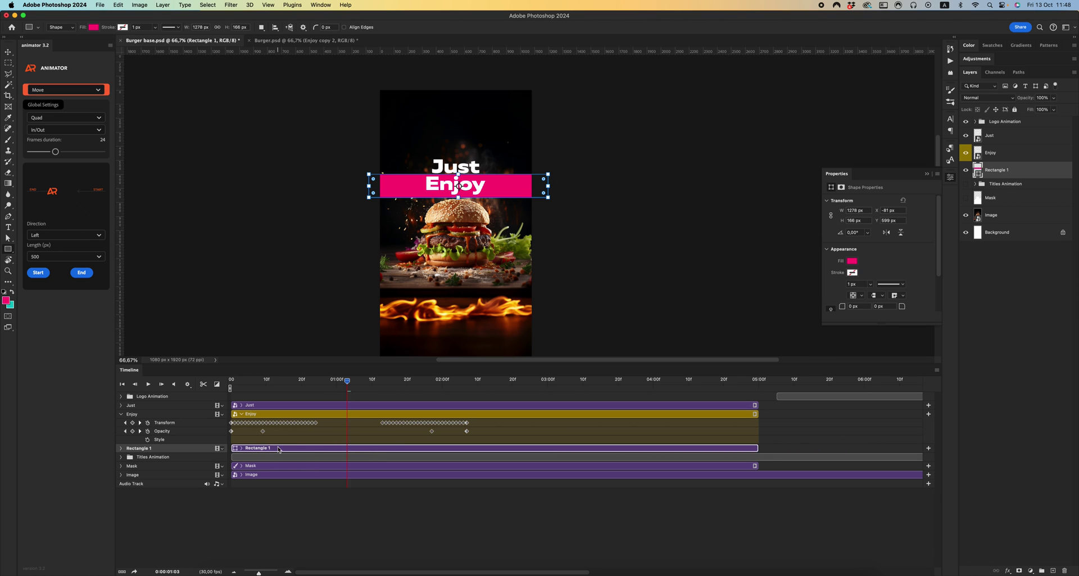
# Convert the Enjoy and Rectangle 1 layers together to one smart object
pyautogui.keyDown('shift'); pyautogui.click(1006, 153); pyautogui.keyUp('shift')
pyautogui.rightClick(1006, 153)
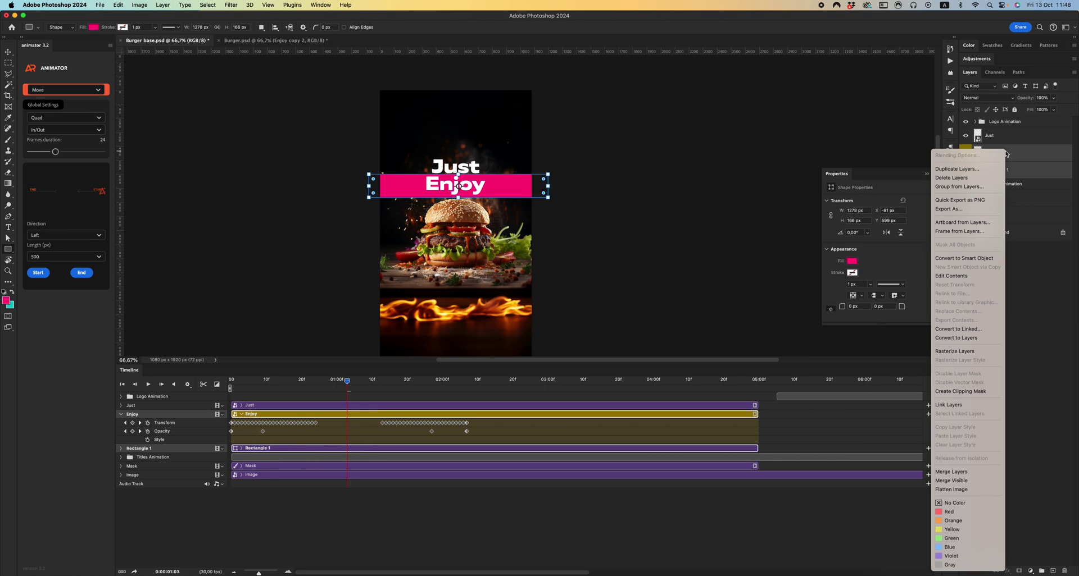
pyautogui.click(967, 260)
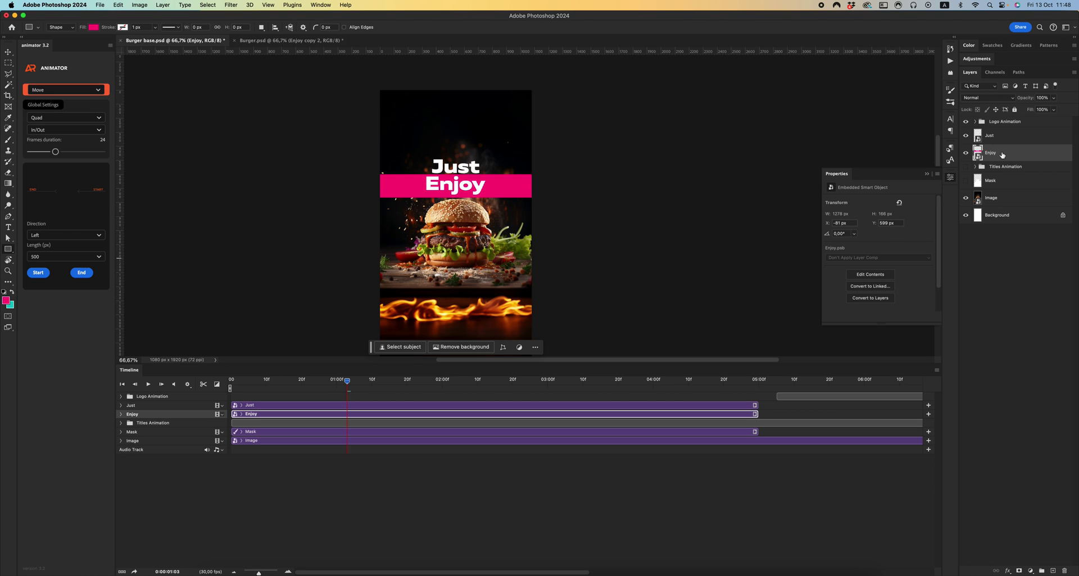
# Hide the pink rectangle inside the Enjoy smart object, and save and close its contents
pyautogui.doubleClick(977, 153)
pyautogui.click(966, 132)
pyautogui.press('super+s')
pyautogui.press('super+w')
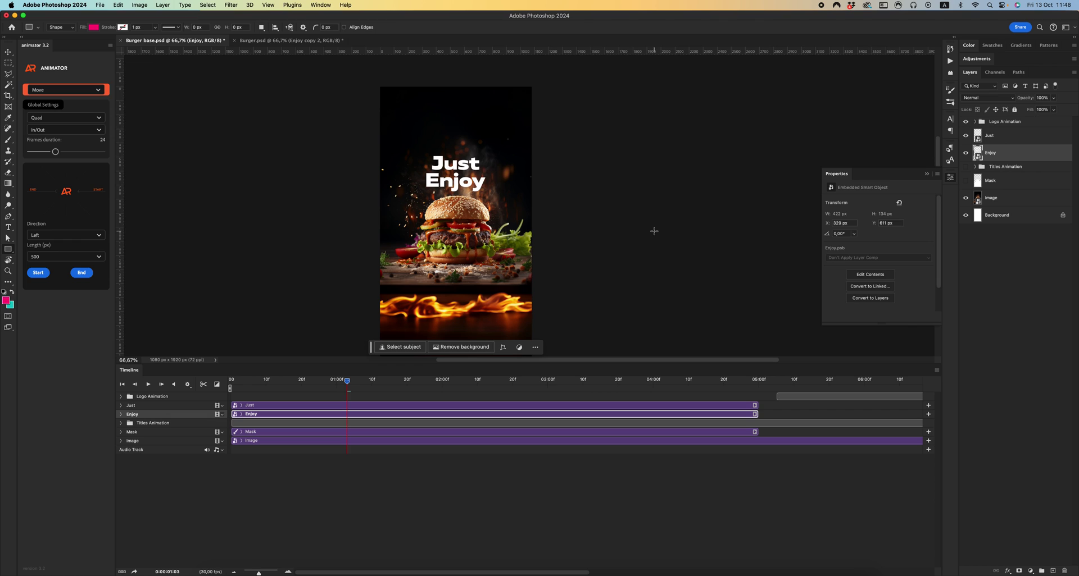
# Skew the Just and Enjoy layers together so both words slant upward by about 15°, and scrub through their animation
pyautogui.press('v')
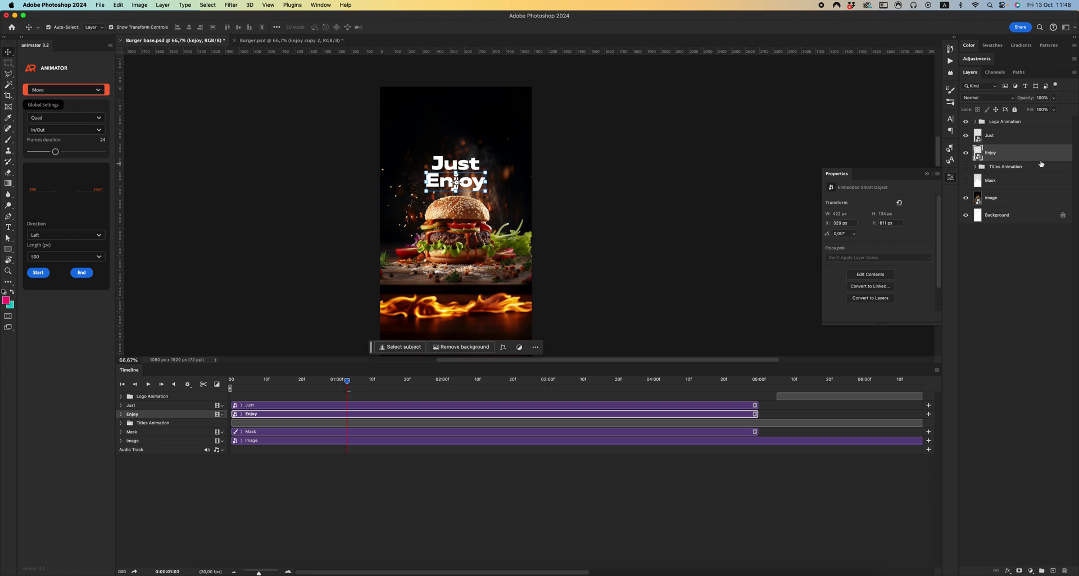
pyautogui.keyDown('shift'); pyautogui.click(1017, 139); pyautogui.keyUp('shift')
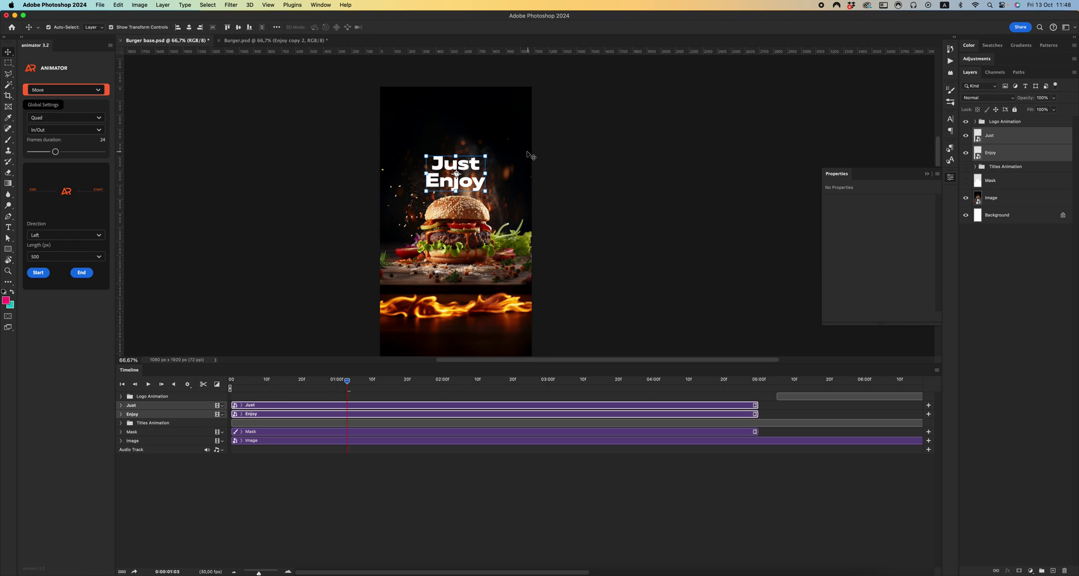
pyautogui.rightClick(462, 168)
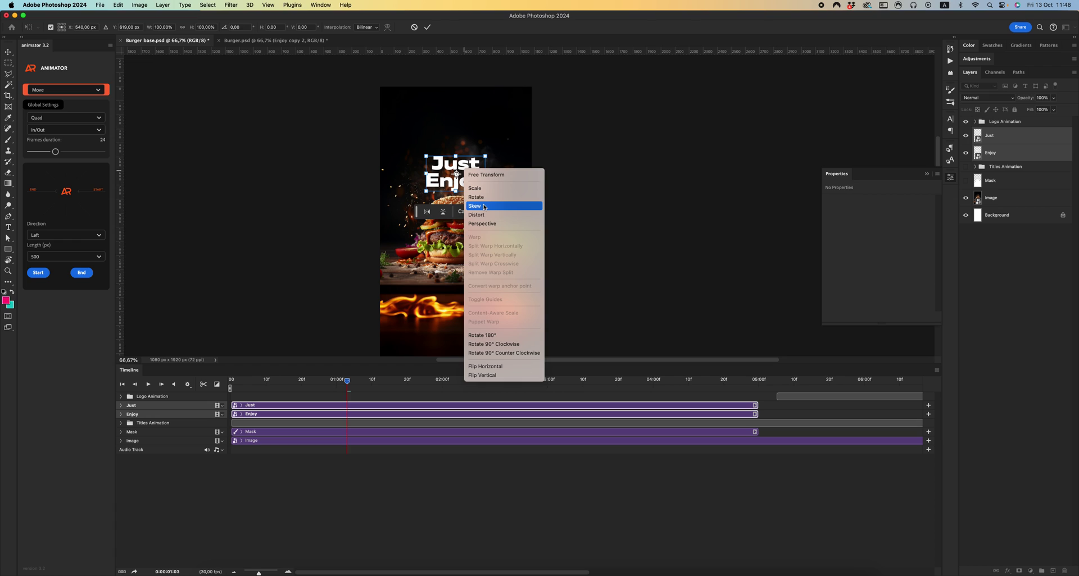
pyautogui.click(492, 177)
pyautogui.moveTo(490, 176)
pyautogui.mouseDown()
pyautogui.moveTo(471, 162)
pyautogui.moveTo(431, 169)
pyautogui.moveTo(493, 175)
pyautogui.mouseUp()
pyautogui.press('Return')
pyautogui.click(457, 161)
pyautogui.moveTo(347, 384); pyautogui.dragTo(420, 386)
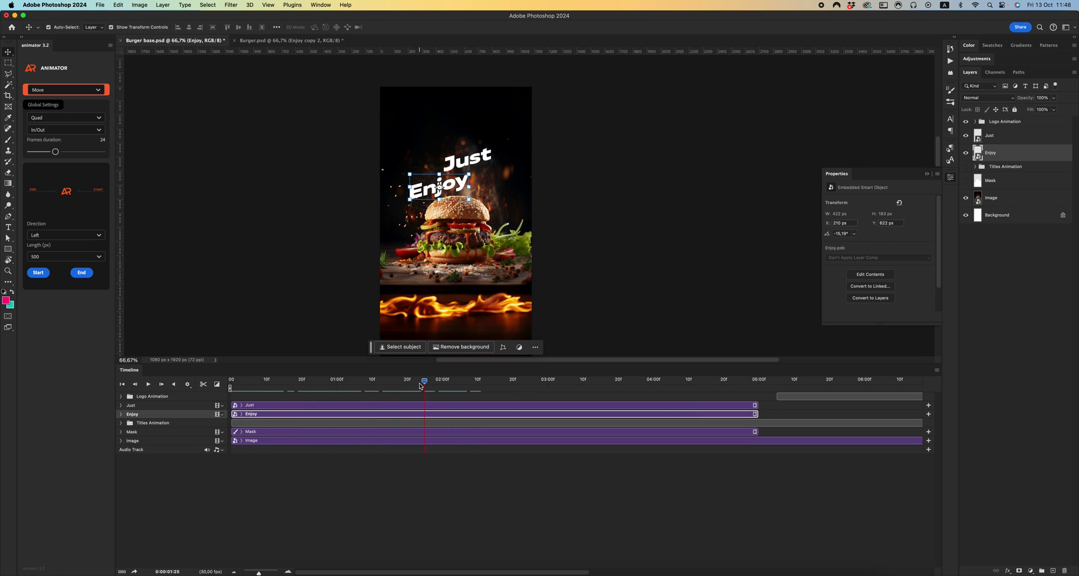
# Move the Just and Enjoy clips together to start at about 0:00:06:20, and show the Titles Animation group
pyautogui.keyDown('shift'); pyautogui.click(388, 407); pyautogui.keyUp('shift')
pyautogui.moveTo(291, 405); pyautogui.dragTo(763, 405)
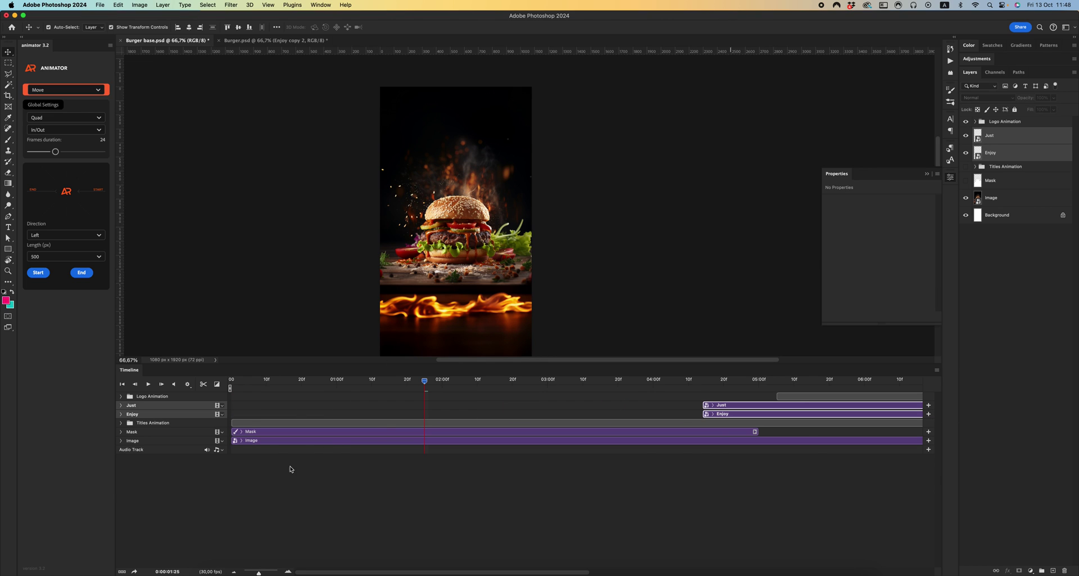
pyautogui.click(236, 572)
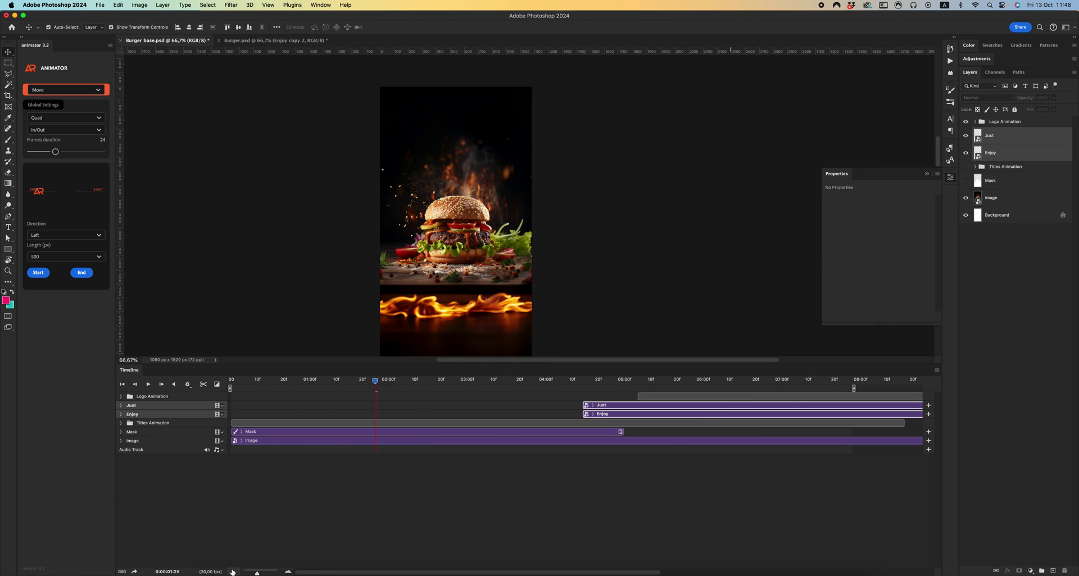
pyautogui.click(236, 572)
pyautogui.click(235, 572)
pyautogui.moveTo(464, 413); pyautogui.dragTo(563, 414)
pyautogui.click(965, 166)
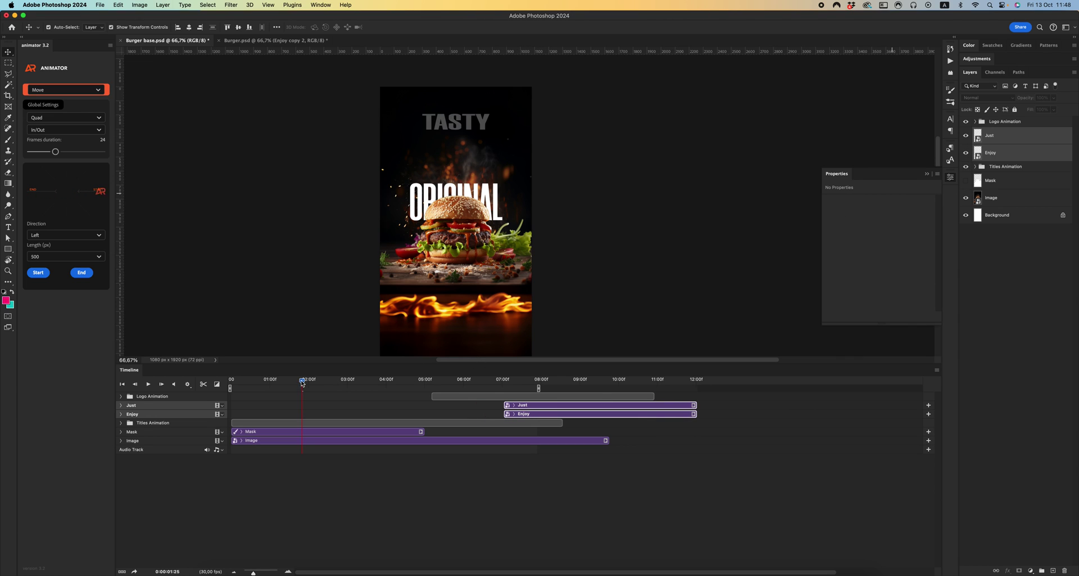
pyautogui.moveTo(303, 383); pyautogui.dragTo(534, 385)
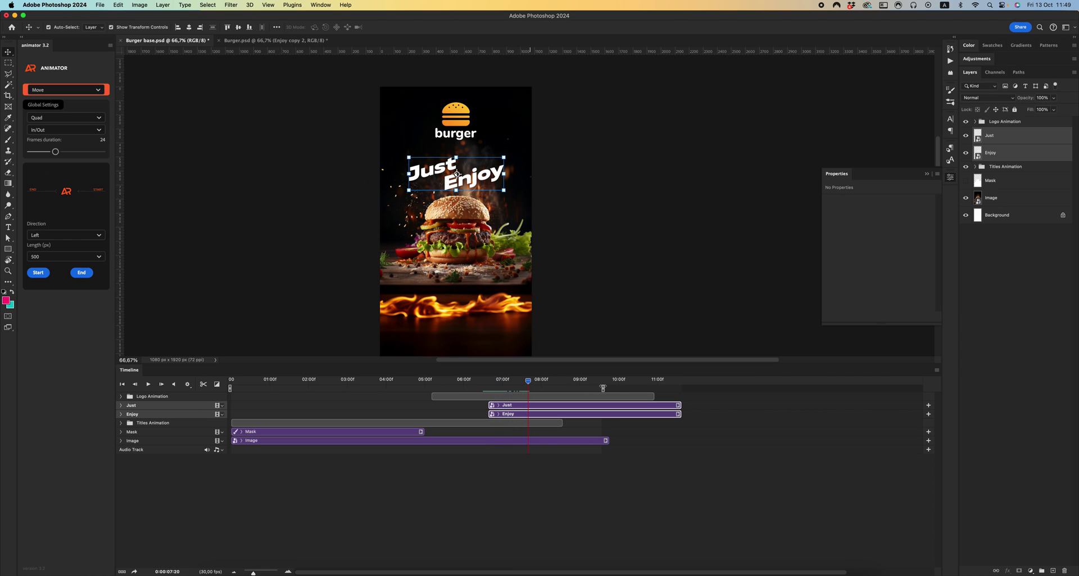
# Play the whole animation from the beginning, and scrub from the titles to the Just Enjoy text to check the sequence
pyautogui.click(150, 385)
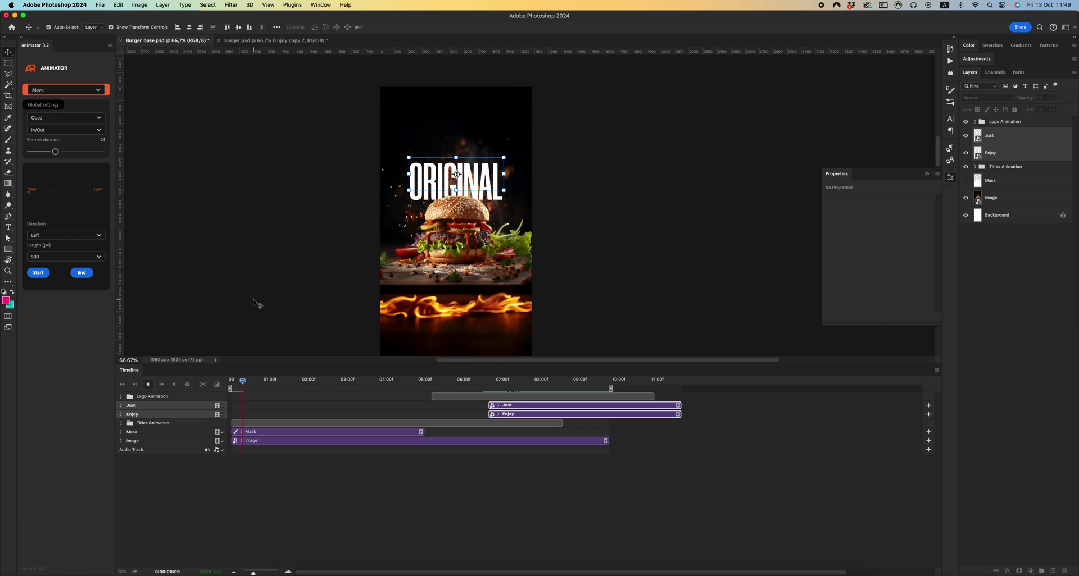
pyautogui.click(257, 304)
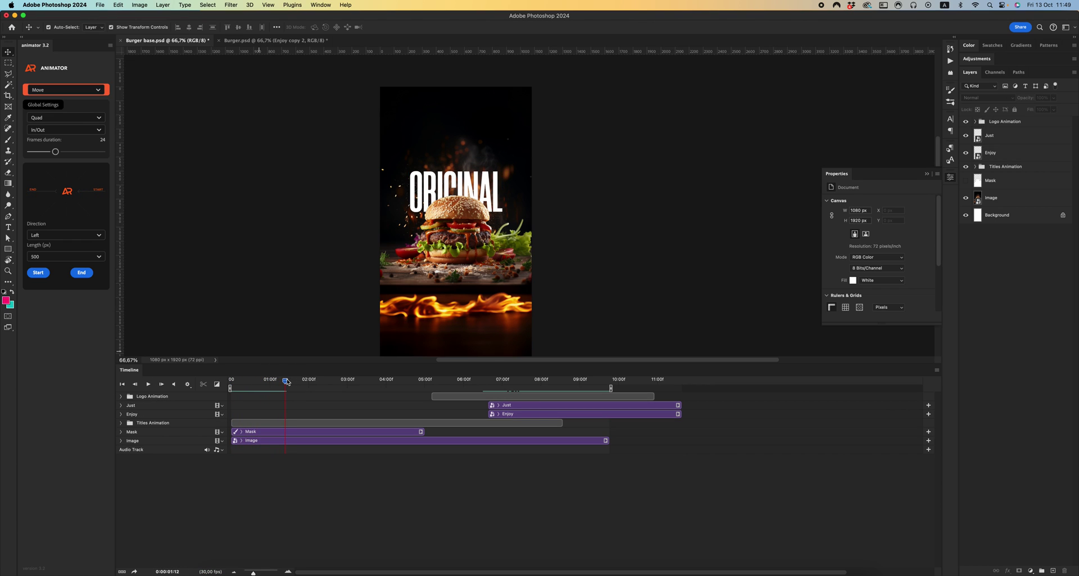
pyautogui.moveTo(269, 383); pyautogui.dragTo(226, 383)
pyautogui.click(146, 386)
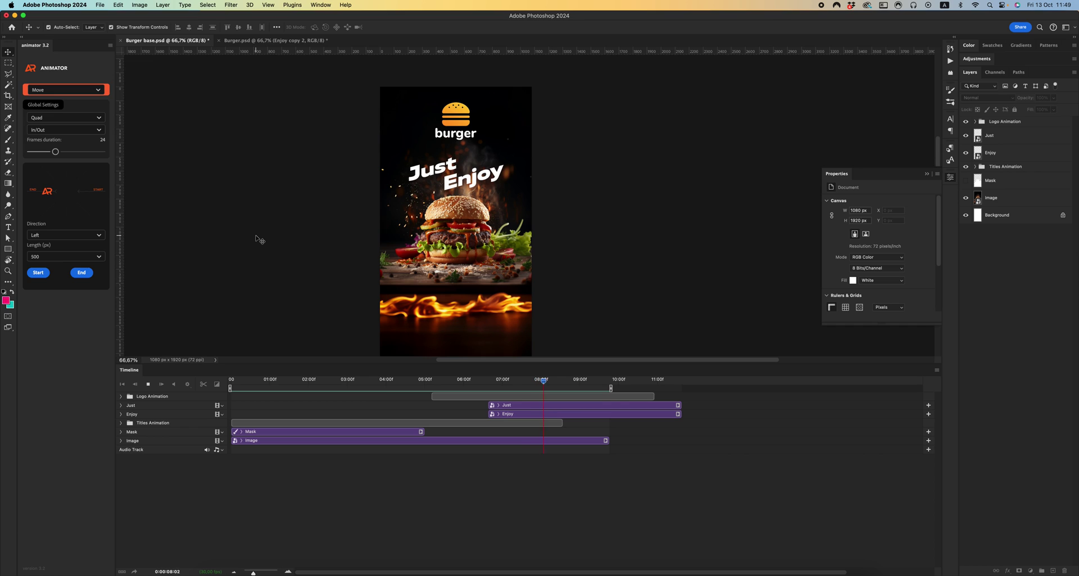
pyautogui.press('space')
pyautogui.moveTo(241, 381); pyautogui.dragTo(348, 380)
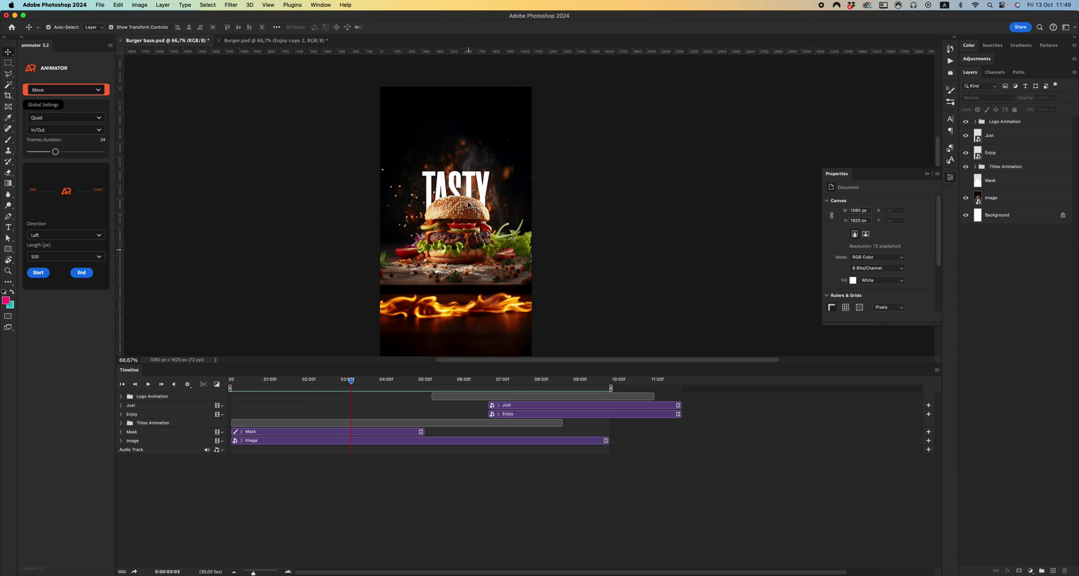
pyautogui.moveTo(347, 383); pyautogui.dragTo(523, 382)
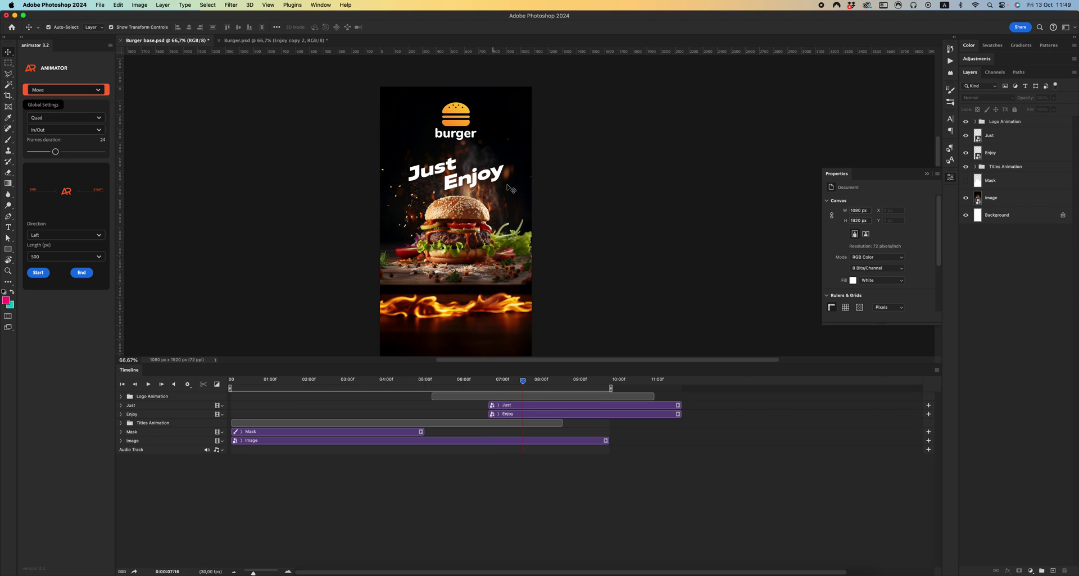